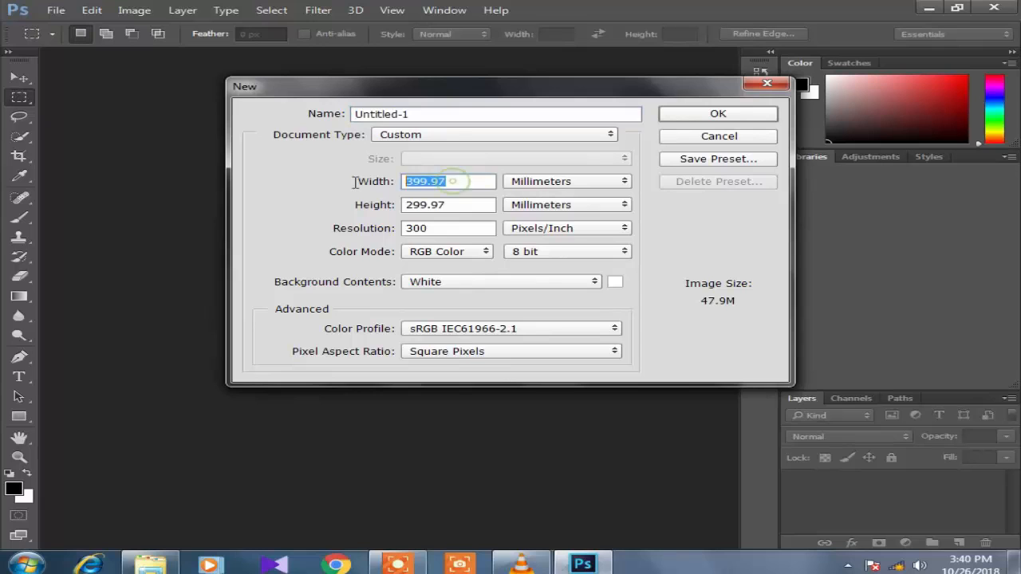
- Create a new white RGB document 400 mm wide and 300 mm high at 300 pixels/inch
{"action": "left_click", "coordinate": [371, 184]}
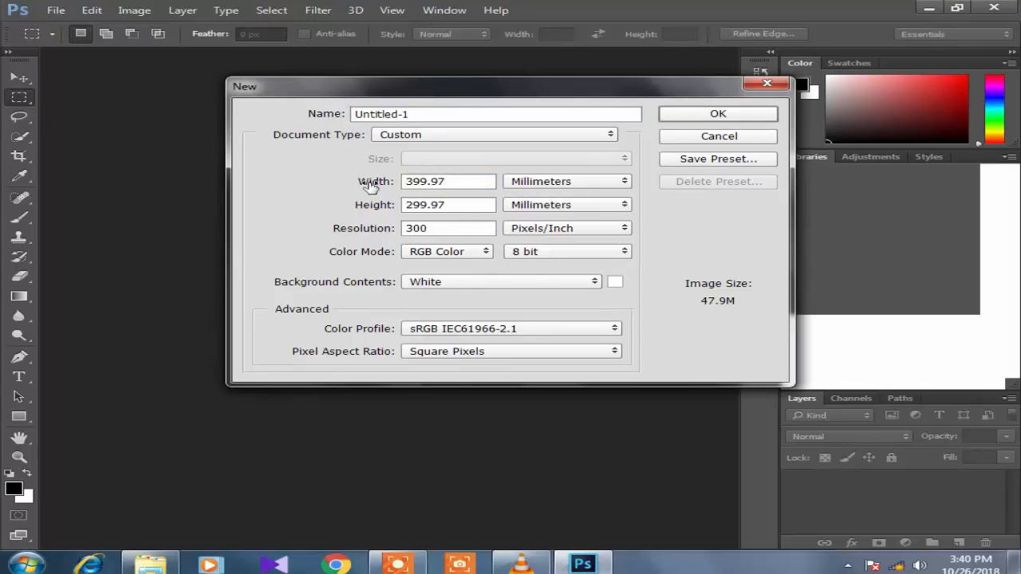
{"action": "double_click", "coordinate": [458, 181]}
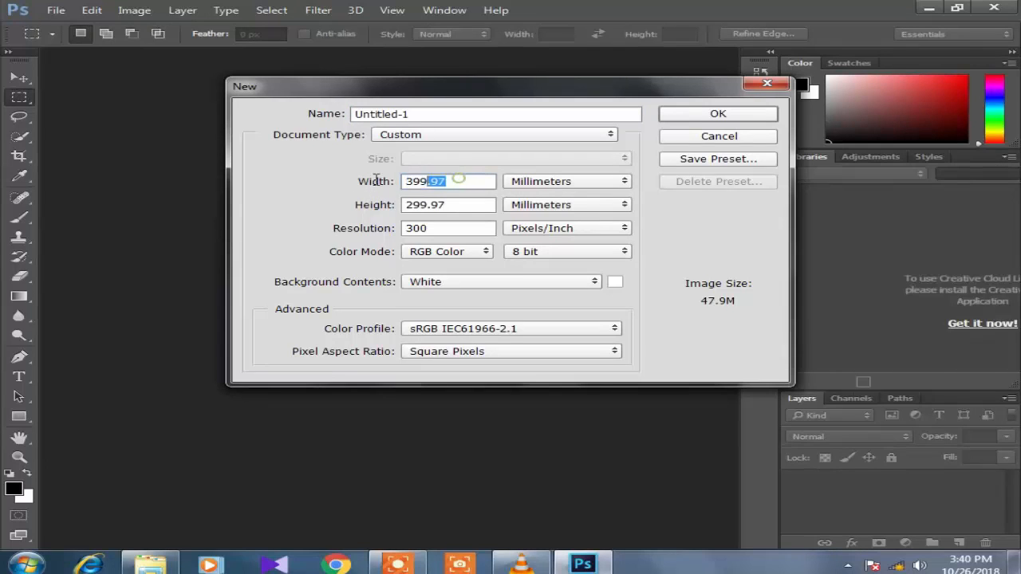
{"action": "type", "text": "400"}
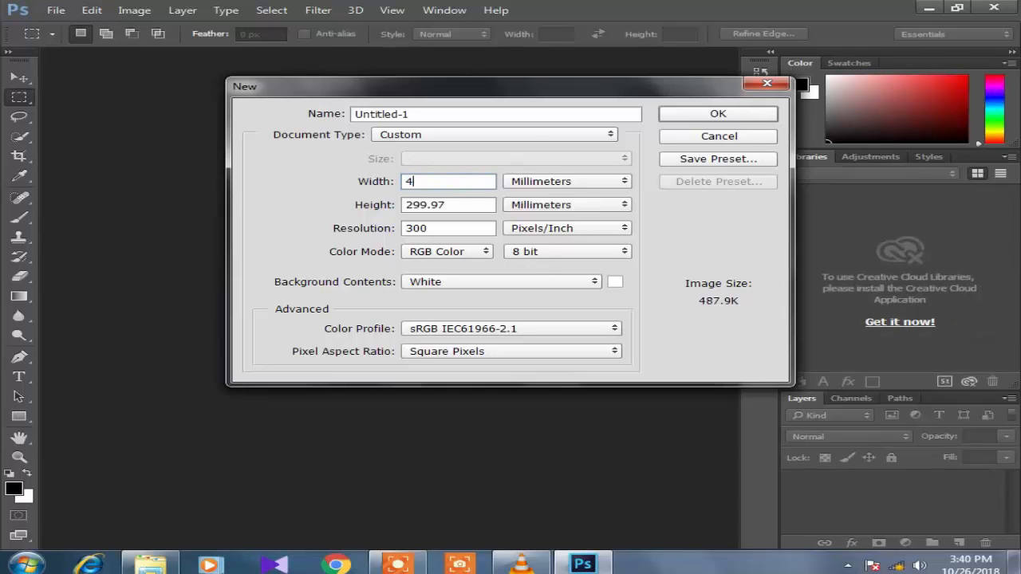
{"action": "key", "text": "Tab"}
{"action": "type", "text": "300"}
{"action": "left_click", "coordinate": [756, 114]}
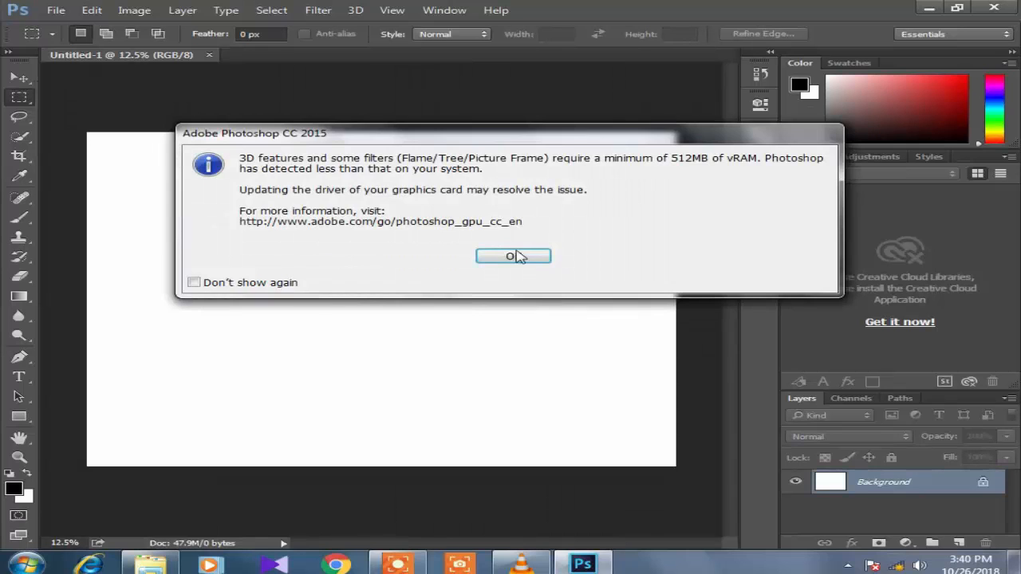
{"action": "left_click", "coordinate": [515, 255]}
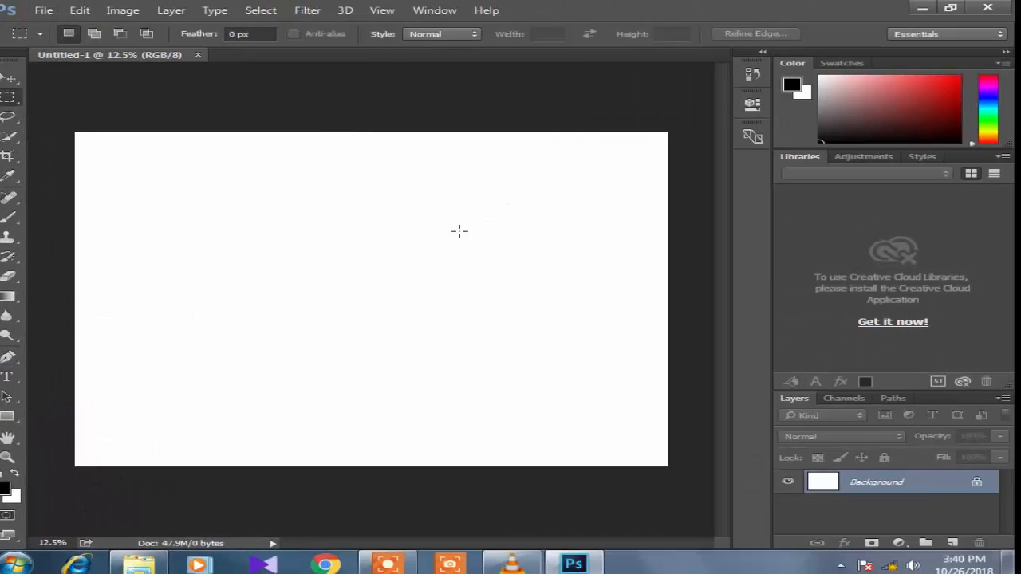
- Add black Microsoft PhagsPa Bold text at 500 pt reading "3D" with "Text" on a second line
{"action": "left_click", "coordinate": [6, 376]}
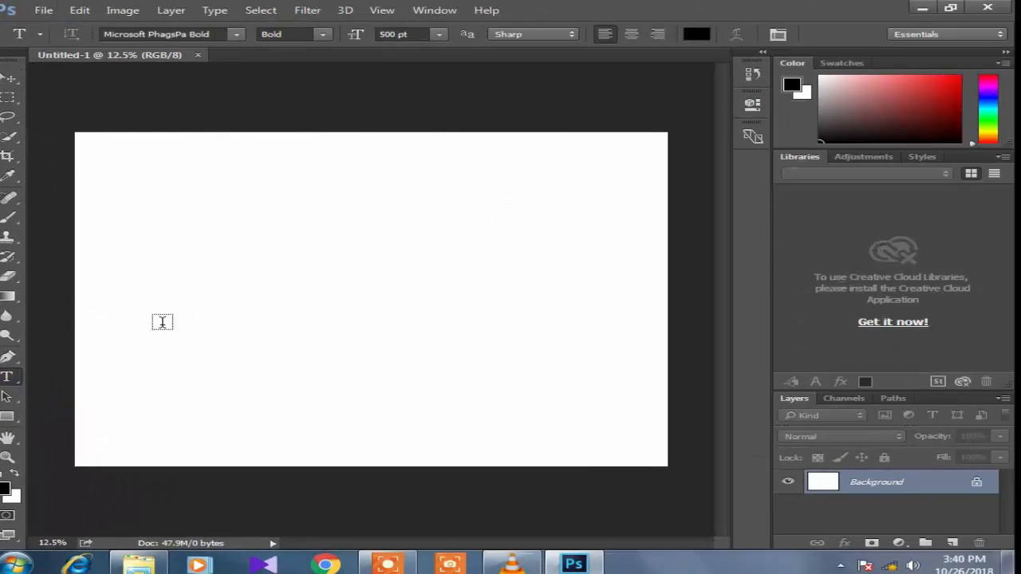
{"action": "left_click", "coordinate": [181, 307]}
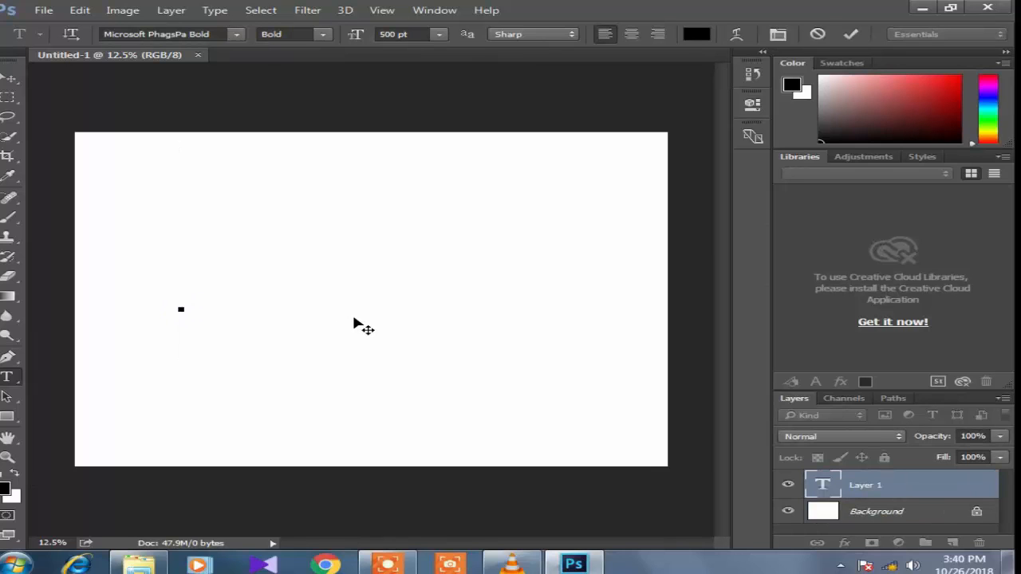
{"action": "type", "text": "3D"}
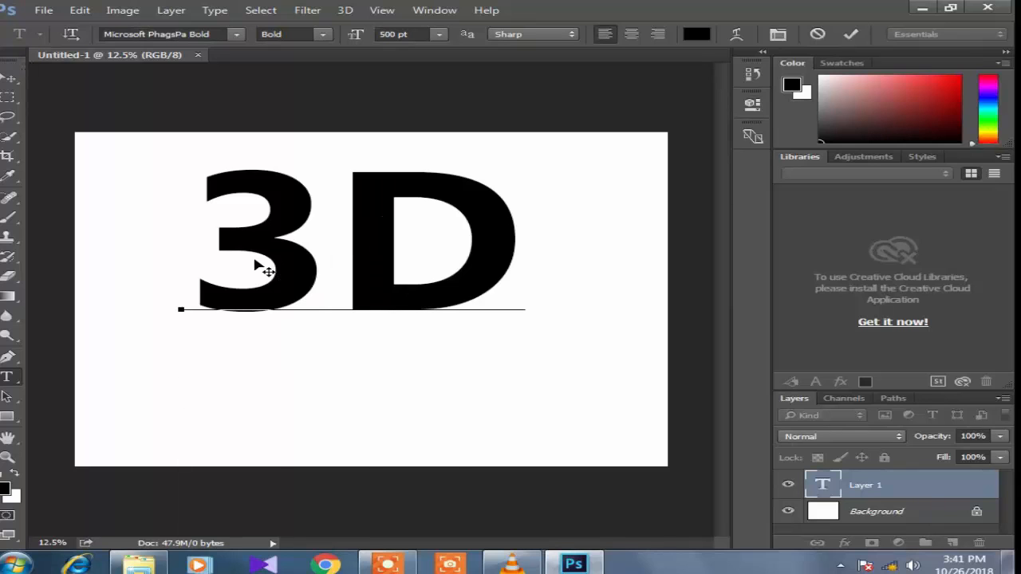
{"action": "key", "text": "Return"}
{"action": "type", "text": "To"}
{"action": "type", "text": "xt"}
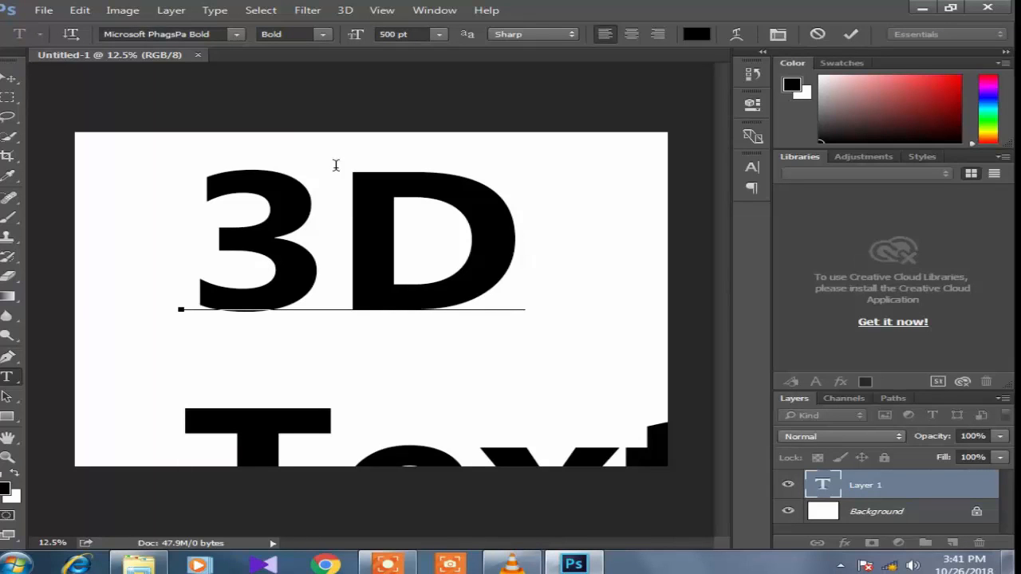
- Move the text block up on the canvas and reduce the word "Text" to 300 pt
{"action": "left_click", "coordinate": [10, 78]}
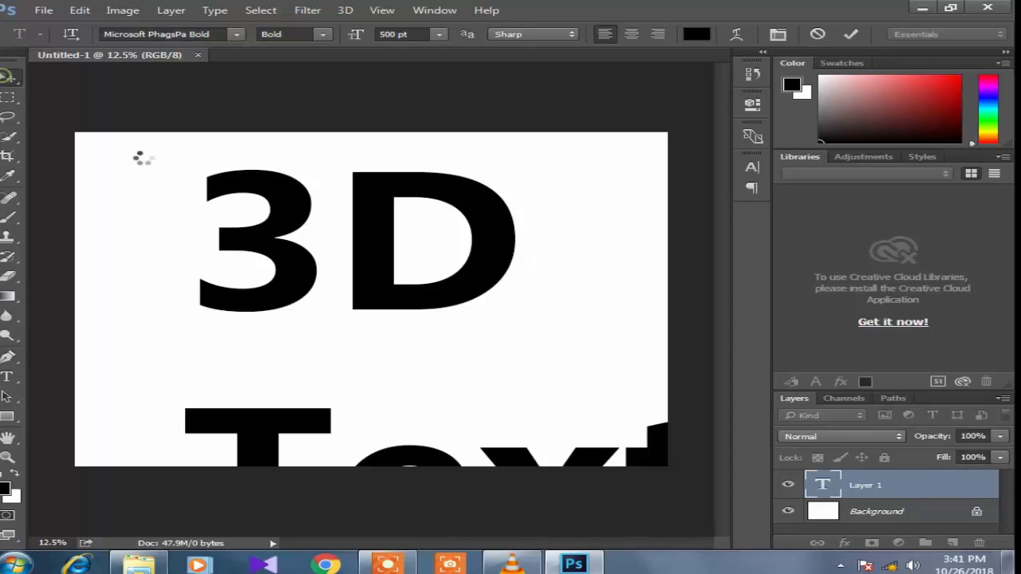
{"action": "left_click_drag", "start_coordinate": [280, 423], "coordinate": [269, 392]}
{"action": "double_click", "coordinate": [268, 392]}
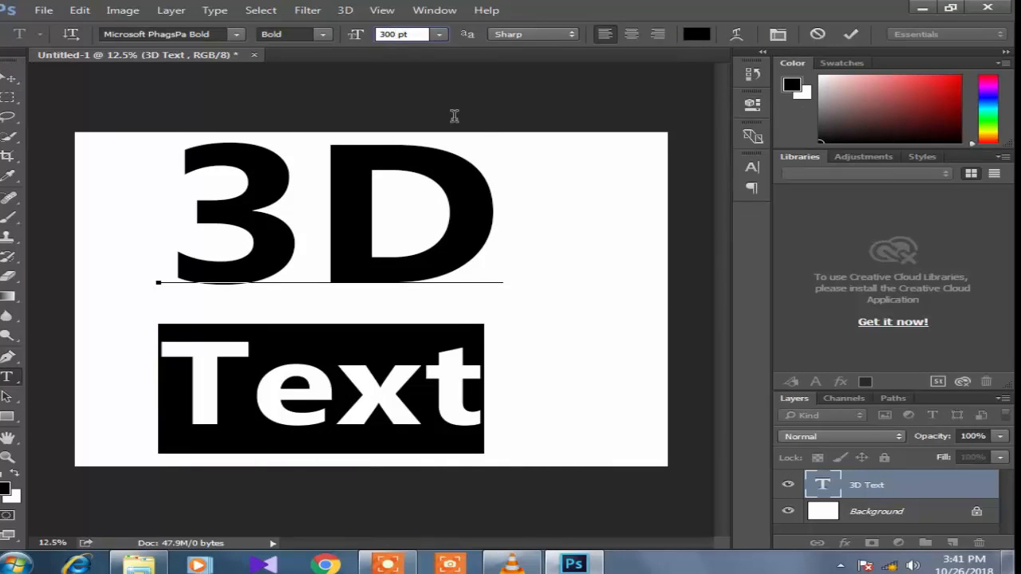
{"action": "left_click", "coordinate": [471, 343]}
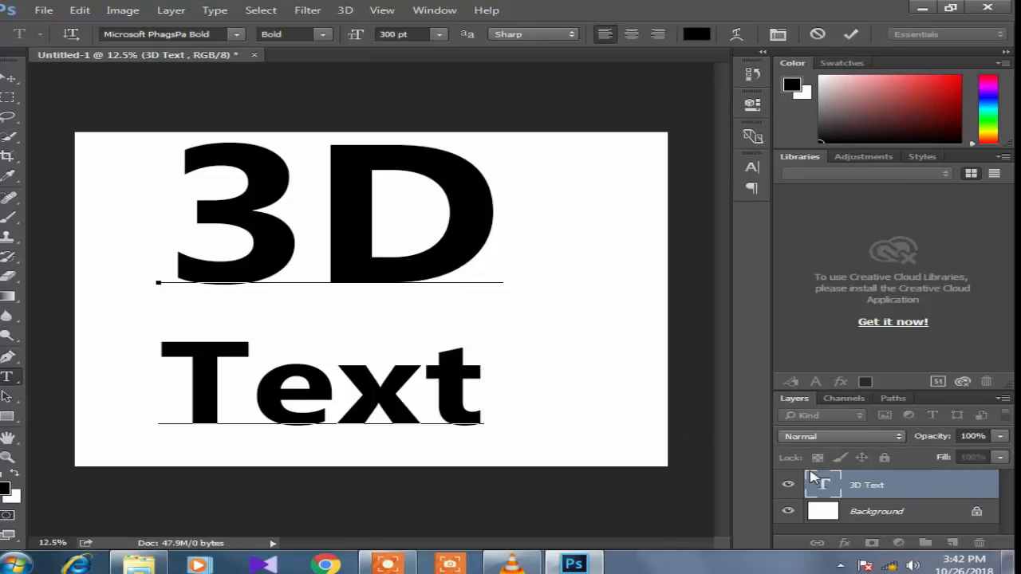
- Select both text lines and try other typefaces, such as Latha Bold and the fonts listed after it
{"action": "key", "text": "ctrl+a"}
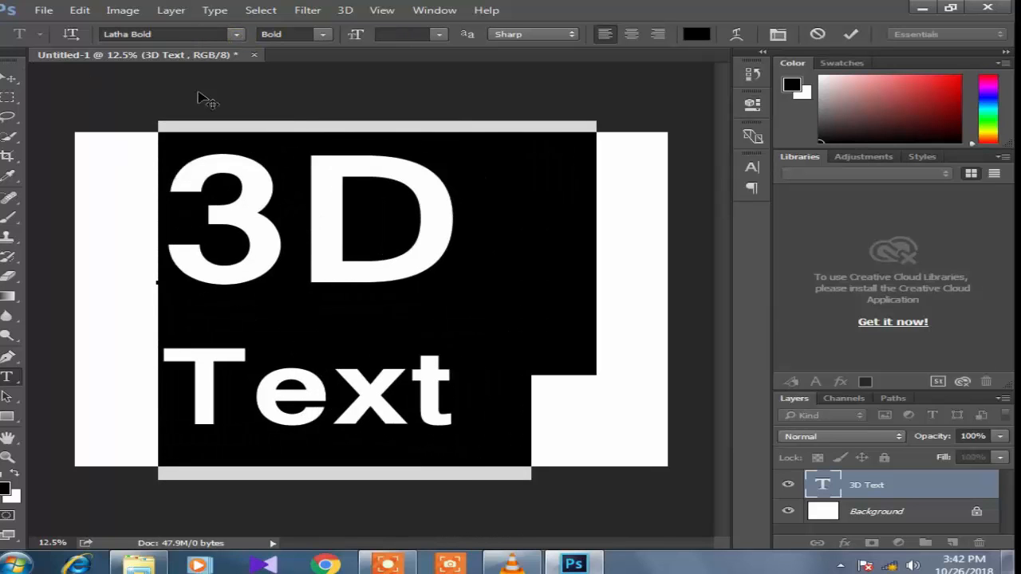
{"action": "left_click", "coordinate": [236, 33]}
{"action": "key", "text": "Down"}
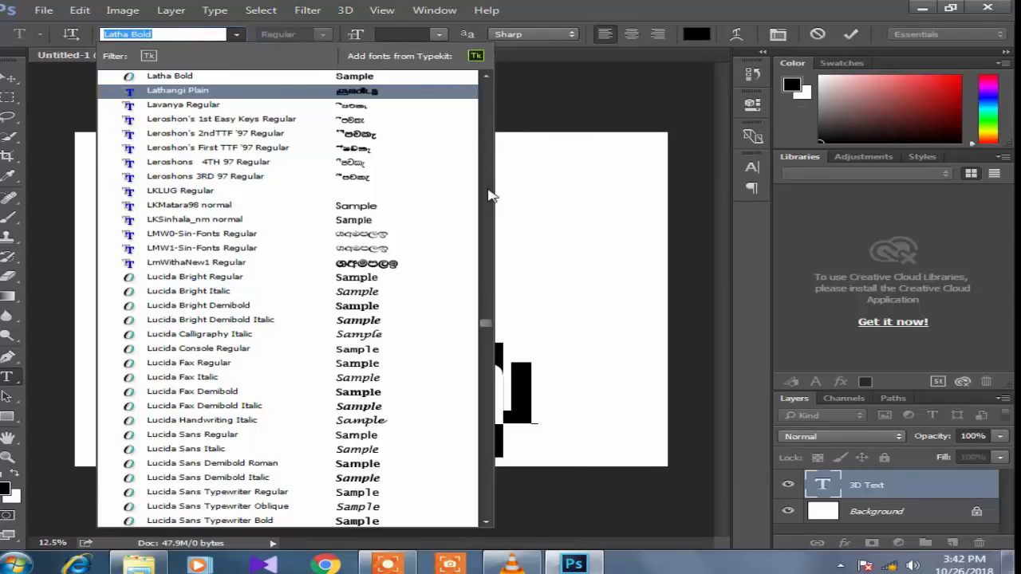
{"action": "key", "text": "Down"}
{"action": "left_click_drag", "start_coordinate": [485, 324], "coordinate": [494, 319]}
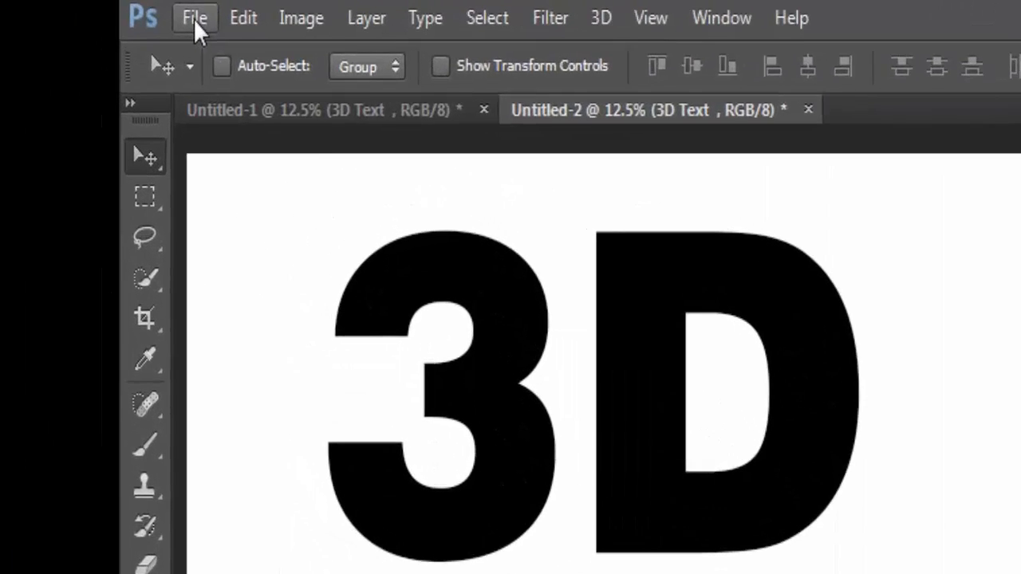
- Open the picture "images" from the wallpepar folder
{"action": "left_click", "coordinate": [60, 13]}
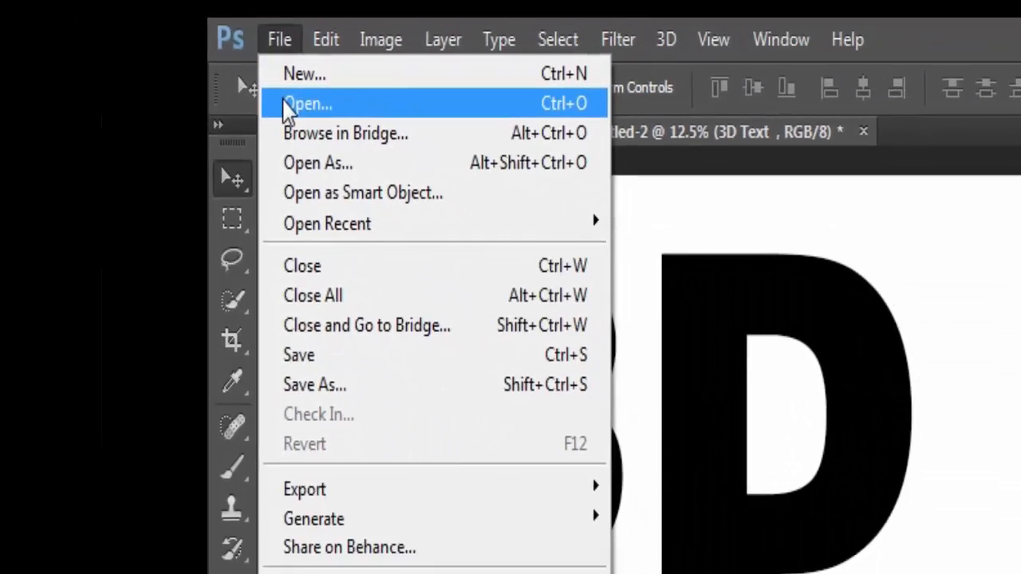
{"action": "left_click", "coordinate": [303, 107]}
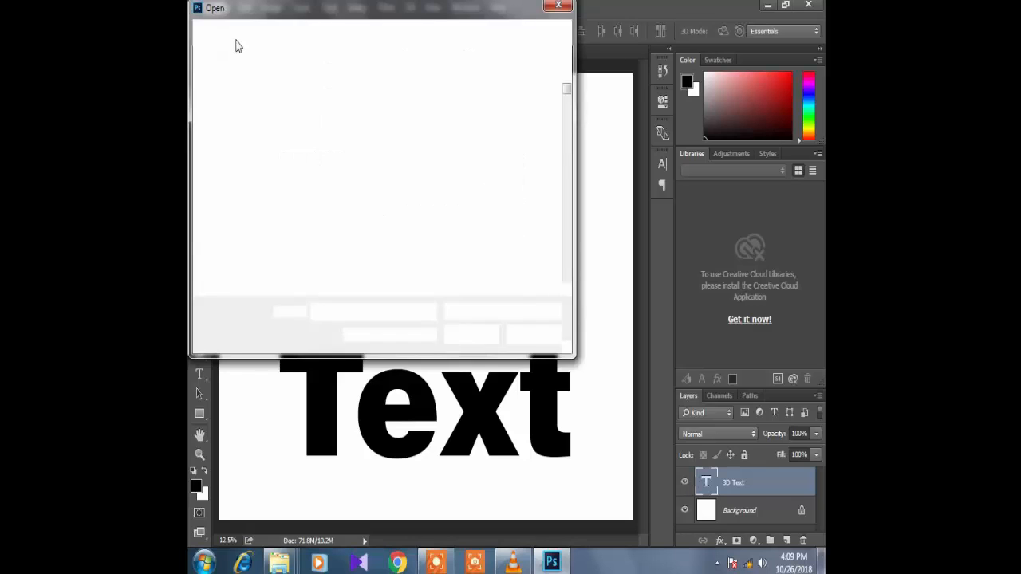
{"action": "left_click", "coordinate": [342, 195]}
{"action": "double_click", "coordinate": [342, 195]}
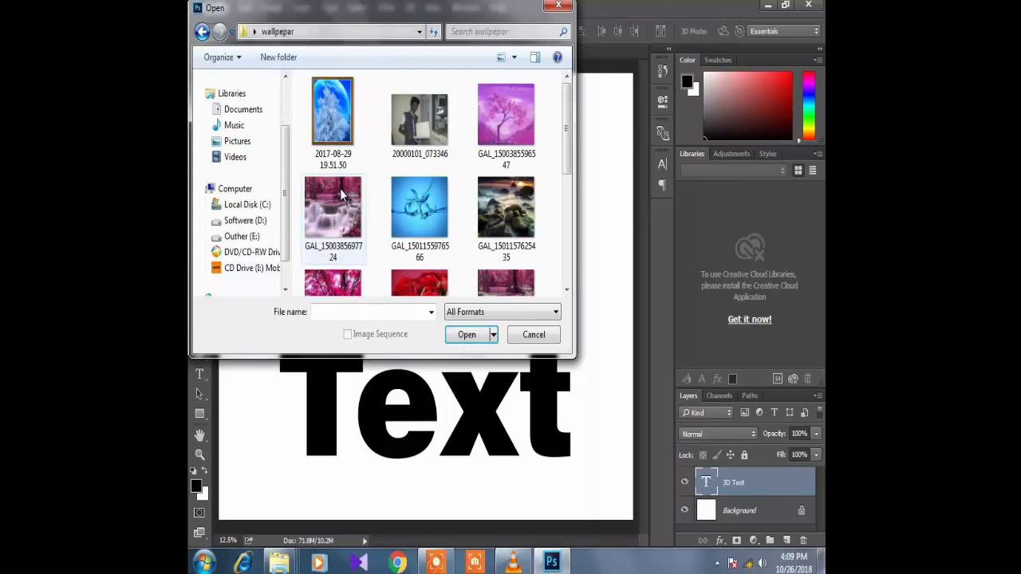
{"action": "scroll", "coordinate": [440, 202], "scroll_direction": "down", "scroll_amount": 3}
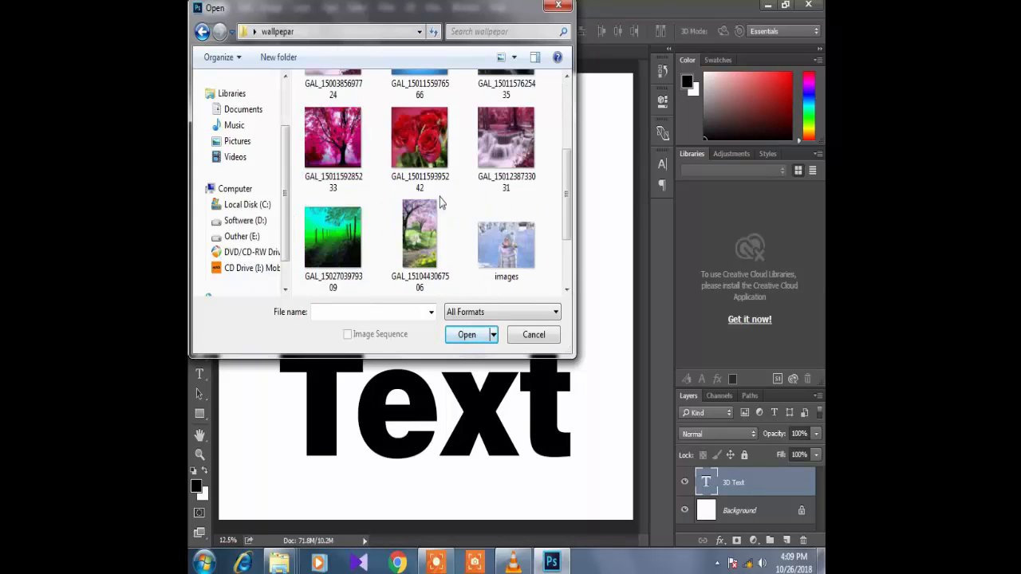
{"action": "double_click", "coordinate": [495, 255]}
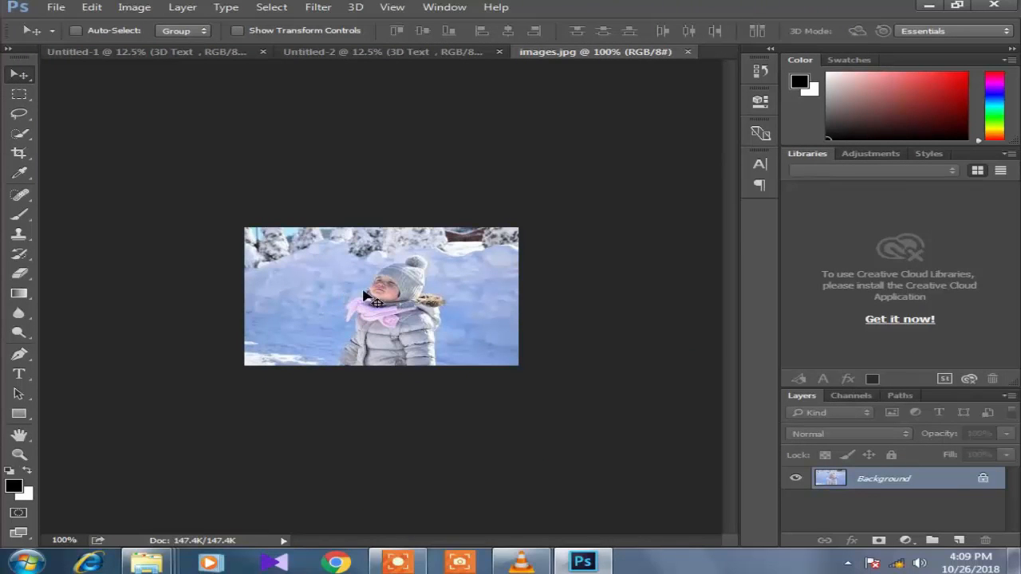
- Copy the snow photo into Untitled-2 and scale it to about 652% width and 903% height, covering the letter D
{"action": "left_click_drag", "start_coordinate": [454, 330], "coordinate": [375, 163]}
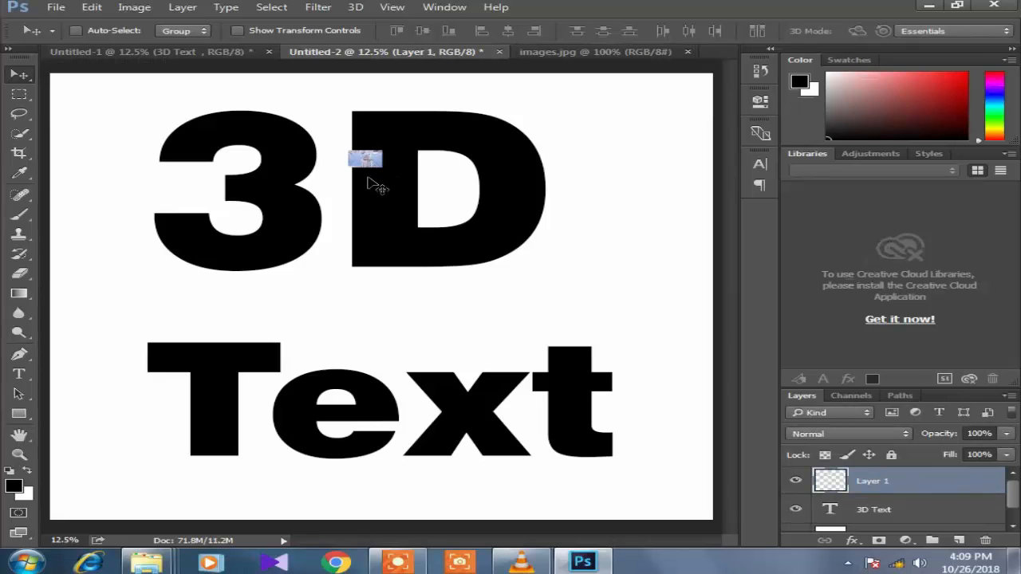
{"action": "key", "text": "ctrl"}
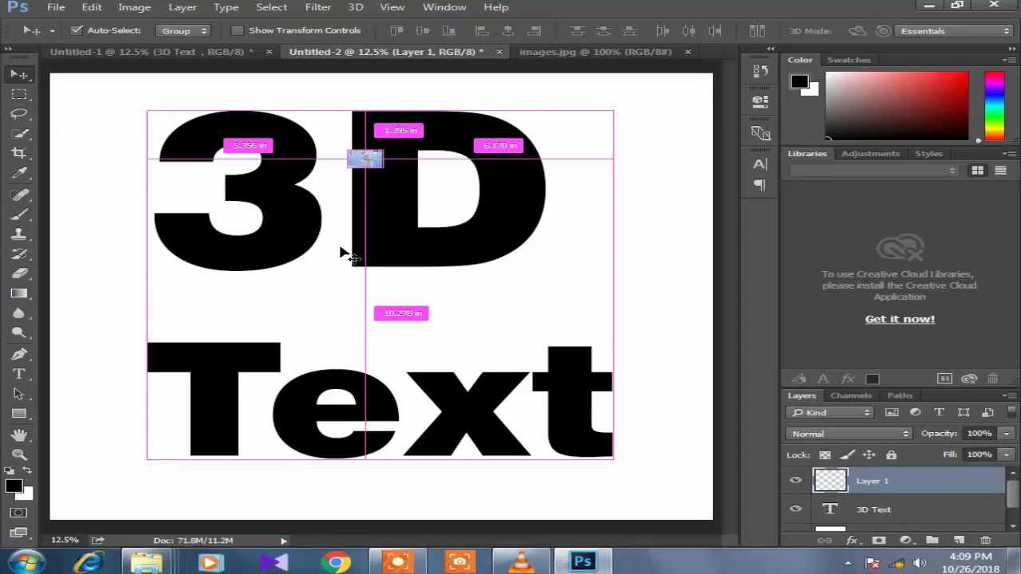
{"action": "key", "text": "ctrl+t"}
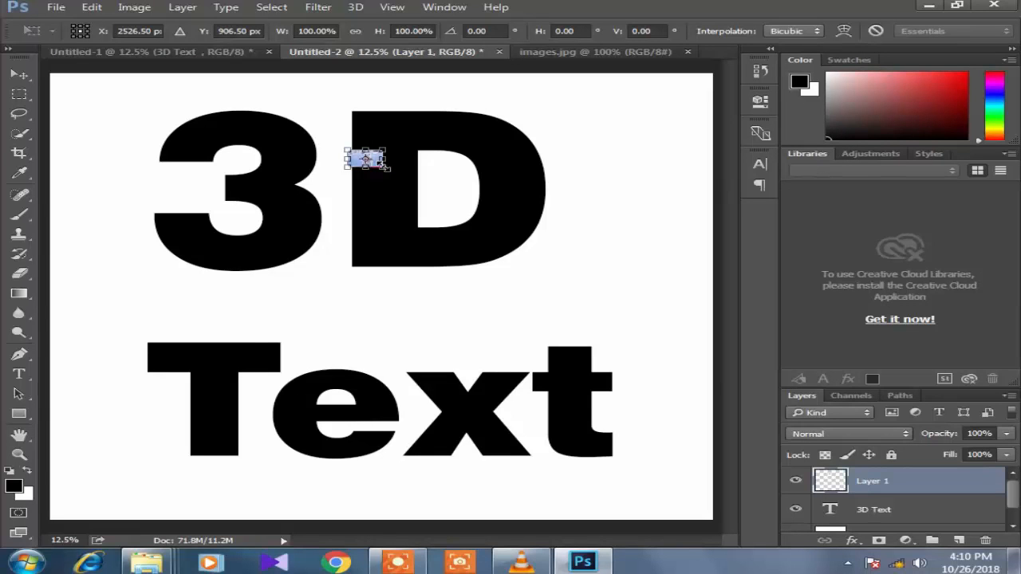
{"action": "left_click_drag", "start_coordinate": [386, 167], "coordinate": [526, 313]}
{"action": "left_click_drag", "start_coordinate": [461, 151], "coordinate": [461, 111]}
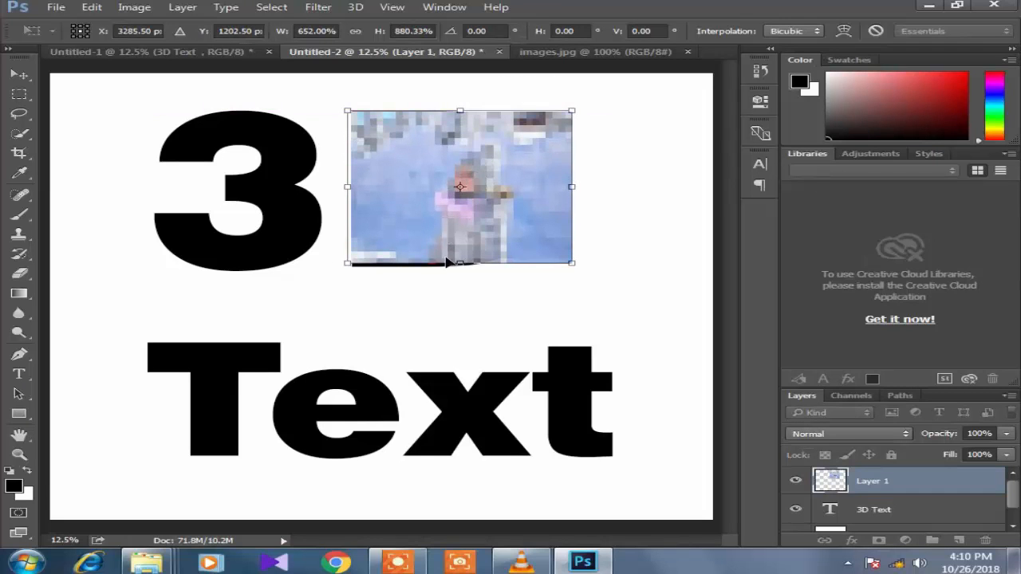
{"action": "left_click_drag", "start_coordinate": [455, 264], "coordinate": [461, 268]}
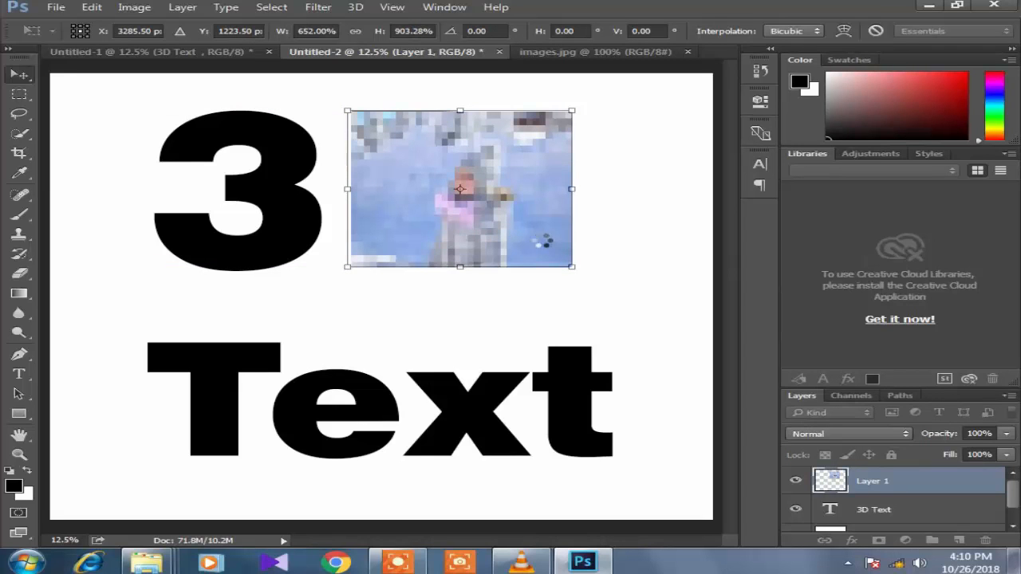
{"action": "key", "text": "Return"}
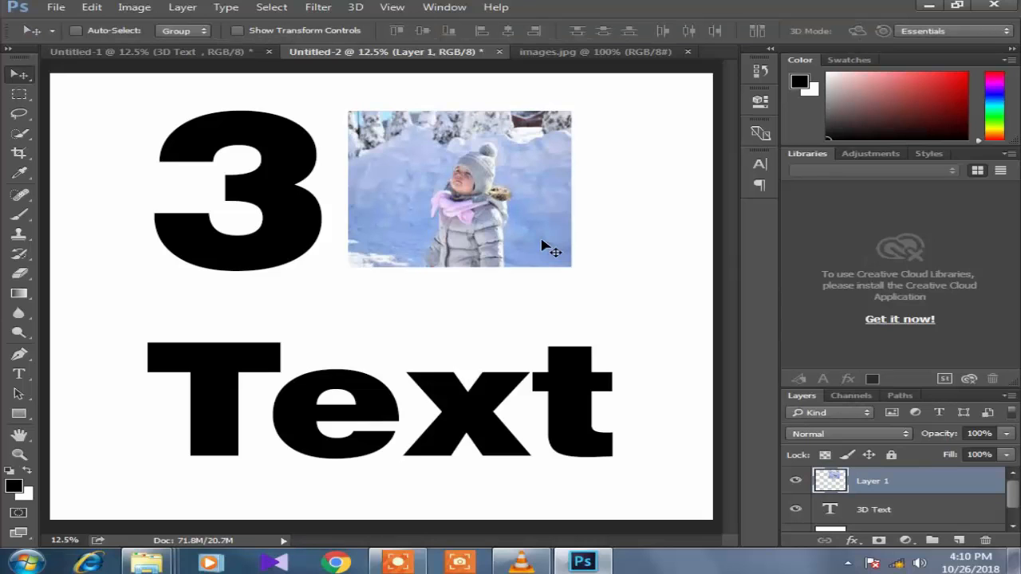
{"action": "left_click_drag", "start_coordinate": [490, 214], "coordinate": [469, 221]}
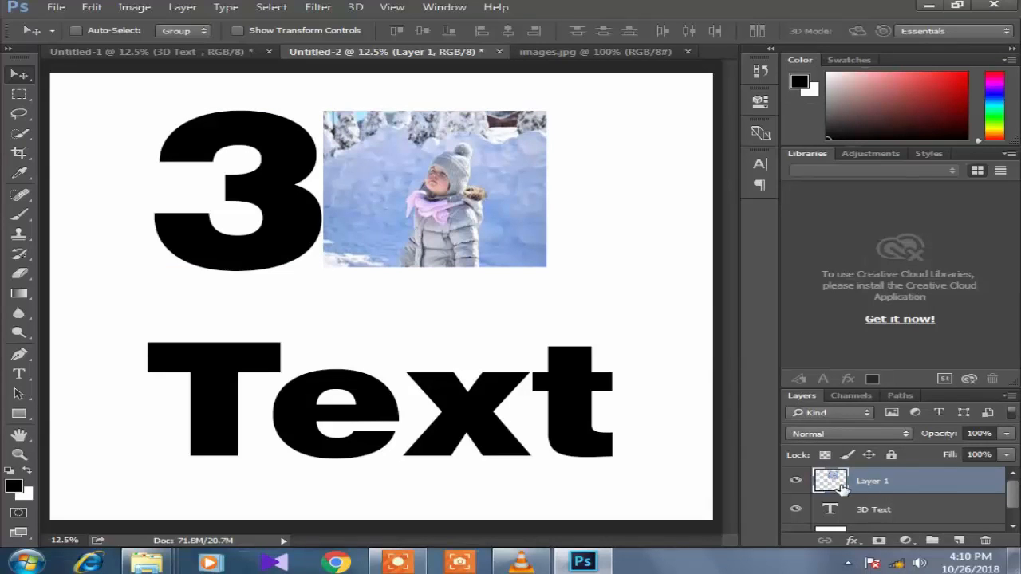
- Check the photo's coverage of the D by toggling its layer, and clip it to the 3D Text layer with a clipping mask
{"action": "left_click", "coordinate": [796, 481]}
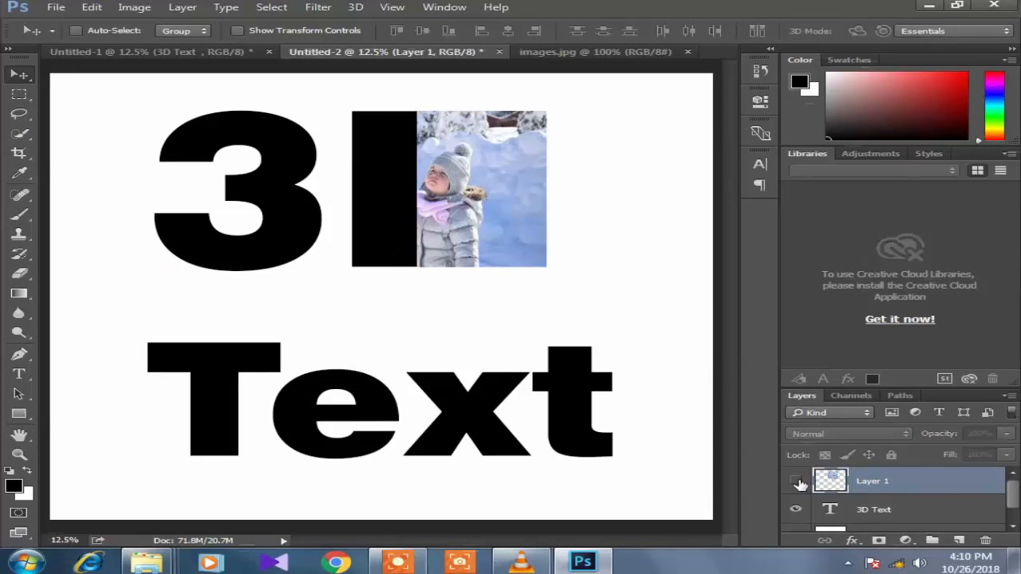
{"action": "left_click", "coordinate": [796, 481]}
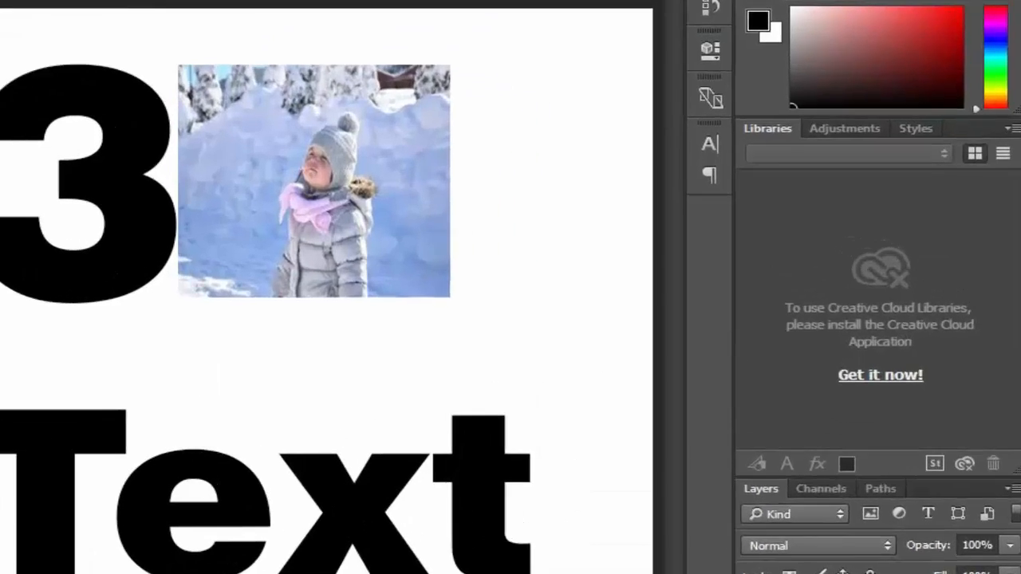
{"action": "right_click", "coordinate": [873, 482]}
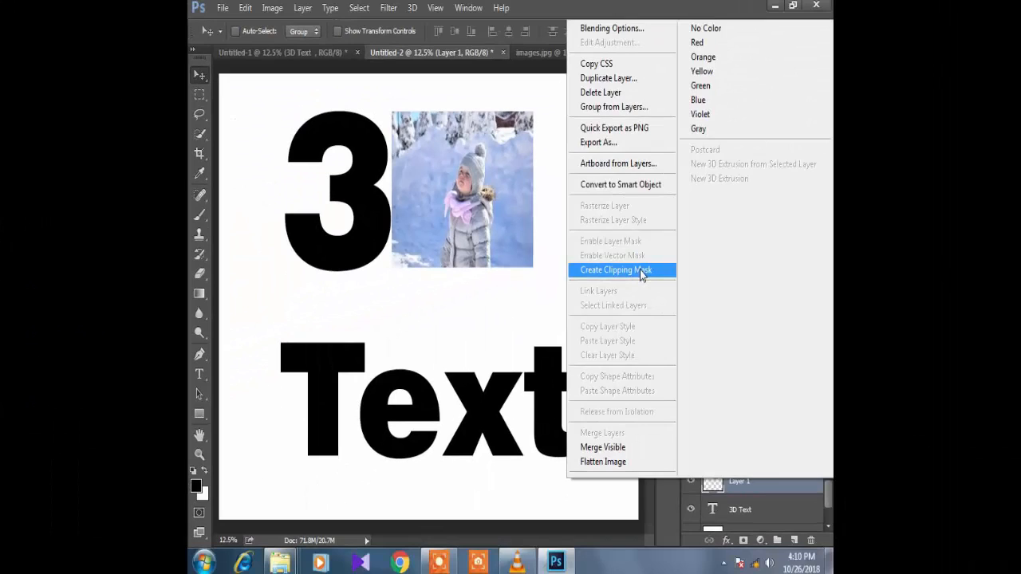
{"action": "left_click", "coordinate": [641, 271]}
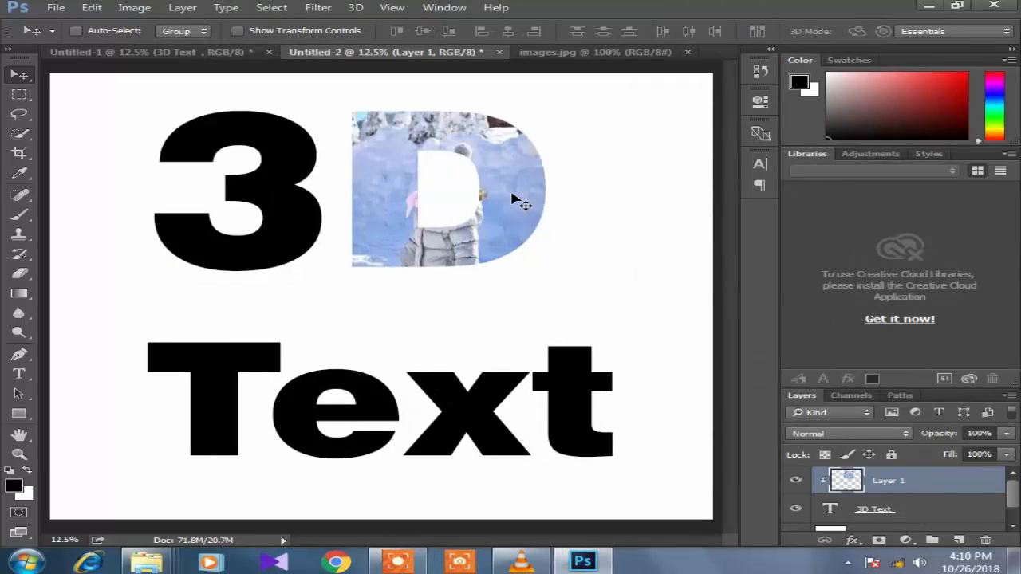
- Reposition the snow photo over the right part of the D and scale it to about 78% width and 111% height
{"action": "left_click_drag", "start_coordinate": [513, 199], "coordinate": [563, 208]}
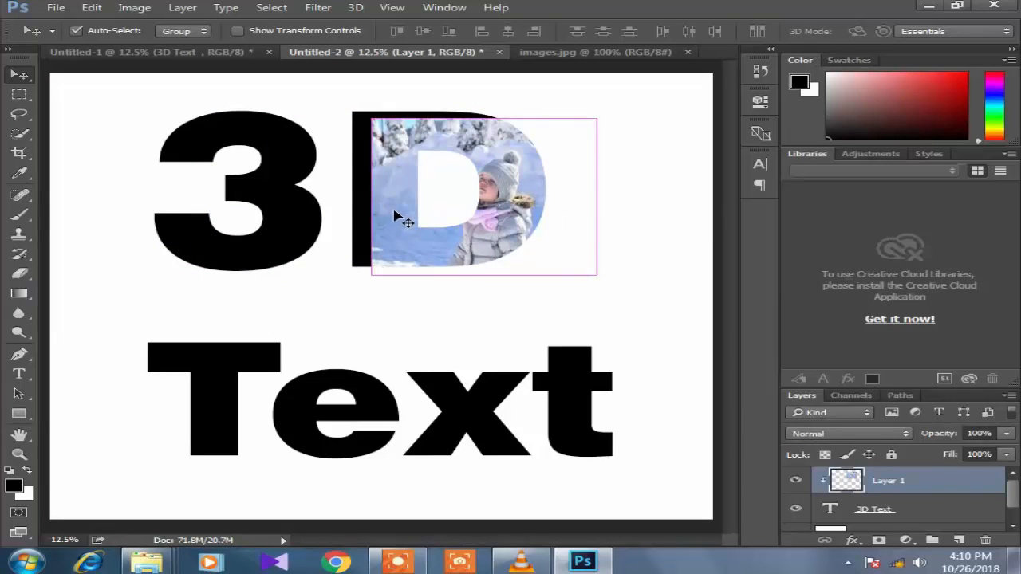
{"action": "key", "text": "ctrl+t"}
{"action": "left_click_drag", "start_coordinate": [371, 195], "coordinate": [395, 192]}
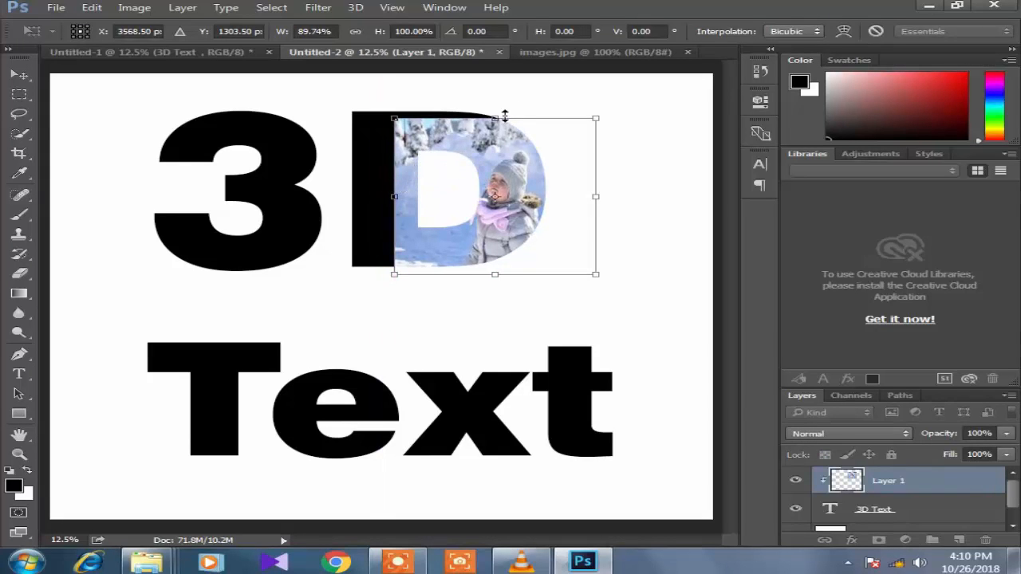
{"action": "left_click_drag", "start_coordinate": [494, 120], "coordinate": [489, 101]}
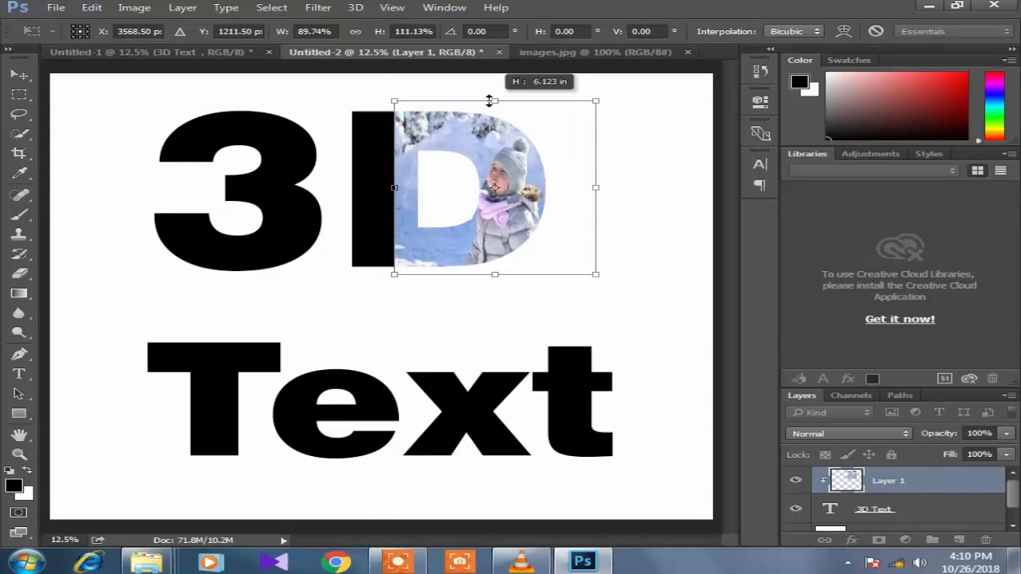
{"action": "left_click_drag", "start_coordinate": [597, 184], "coordinate": [534, 201]}
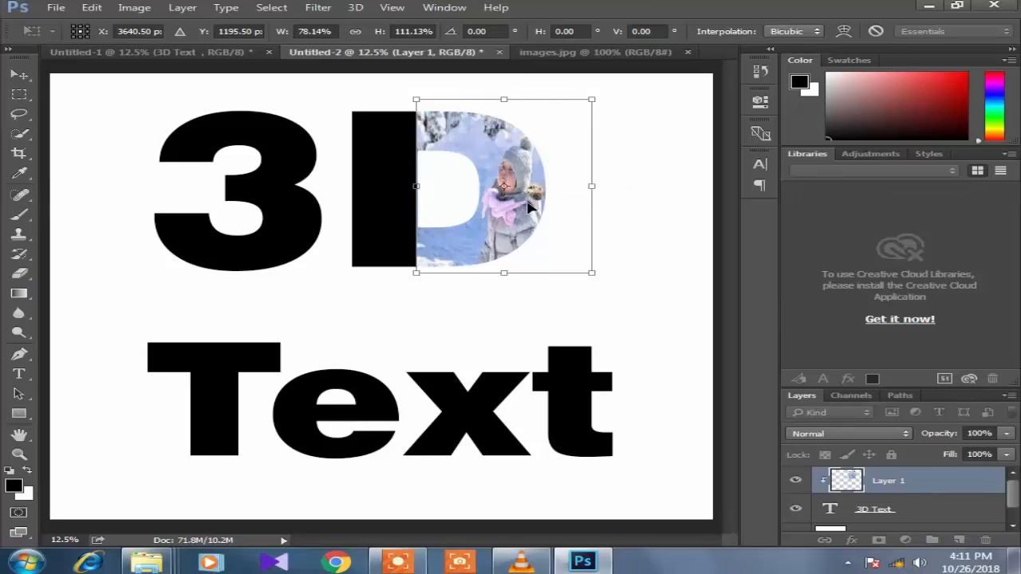
{"action": "key", "text": "Return"}
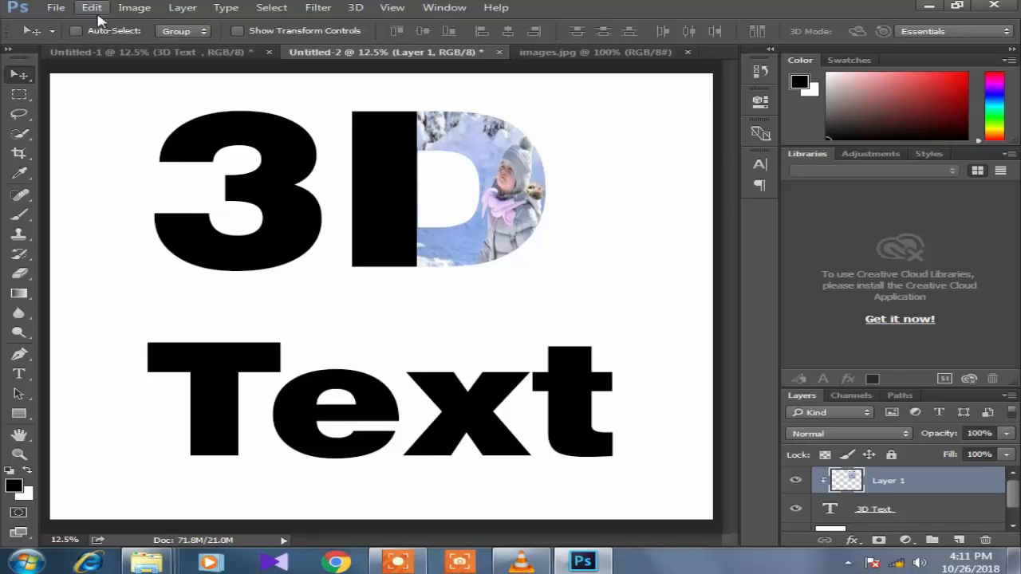
- Open the picture 20000101_073346 from the wallpepar folder and copy it into Untitled-2 over the number 3
{"action": "left_click", "coordinate": [64, 10]}
{"action": "left_click", "coordinate": [81, 36]}
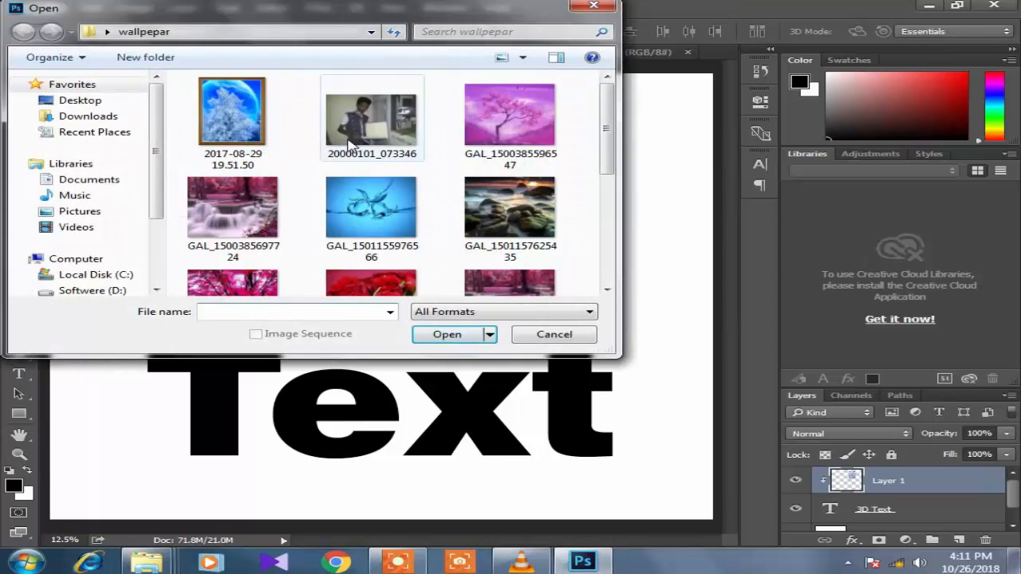
{"action": "left_click", "coordinate": [348, 143]}
{"action": "double_click", "coordinate": [348, 144]}
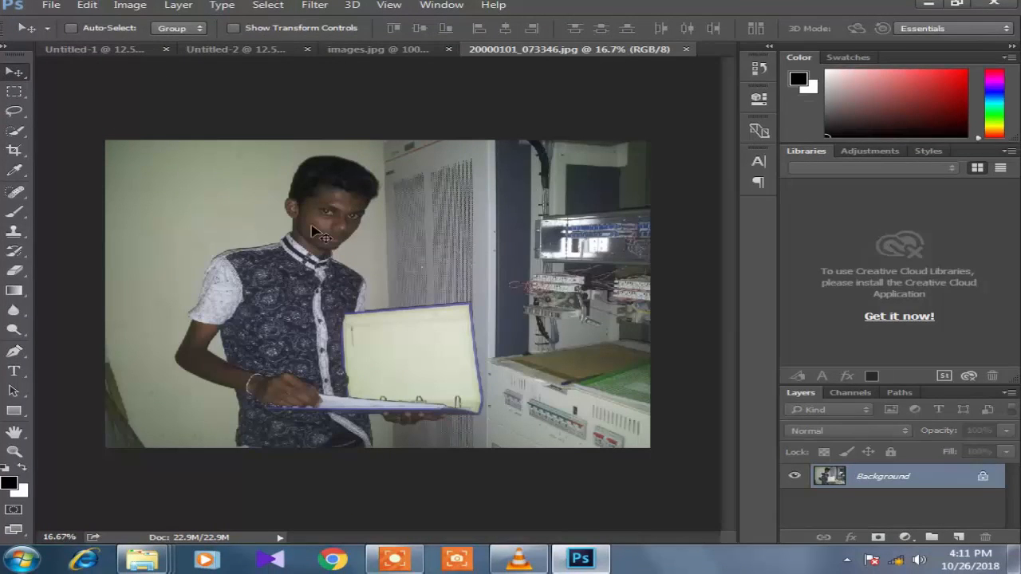
{"action": "left_click_drag", "start_coordinate": [347, 257], "coordinate": [257, 153]}
{"action": "left_click_drag", "start_coordinate": [259, 157], "coordinate": [273, 199]}
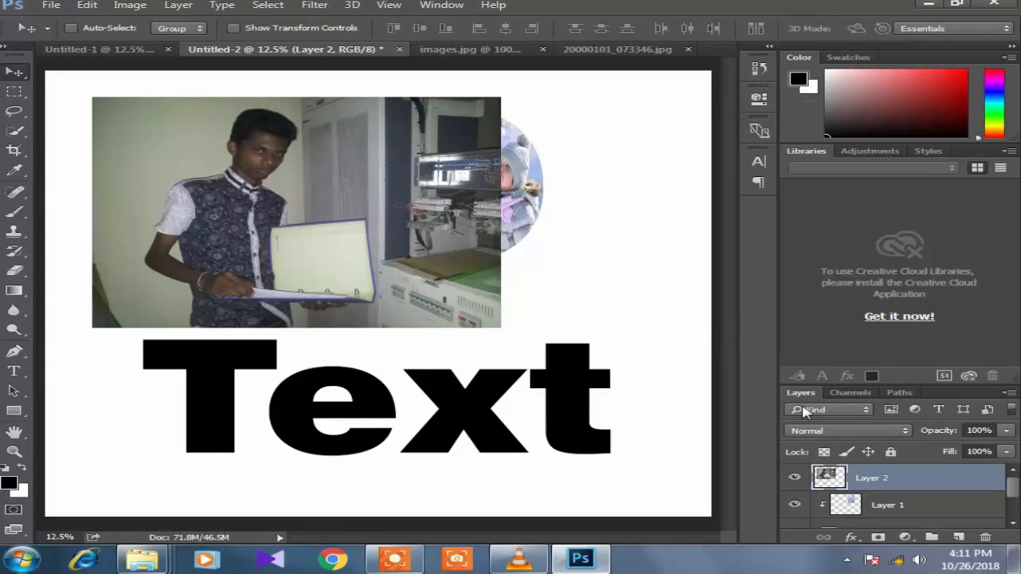
- Check the new photo's coverage by toggling its layer, clip it to the text with a clipping mask, and shift it slightly upward
{"action": "left_click", "coordinate": [795, 479]}
{"action": "left_click", "coordinate": [795, 479]}
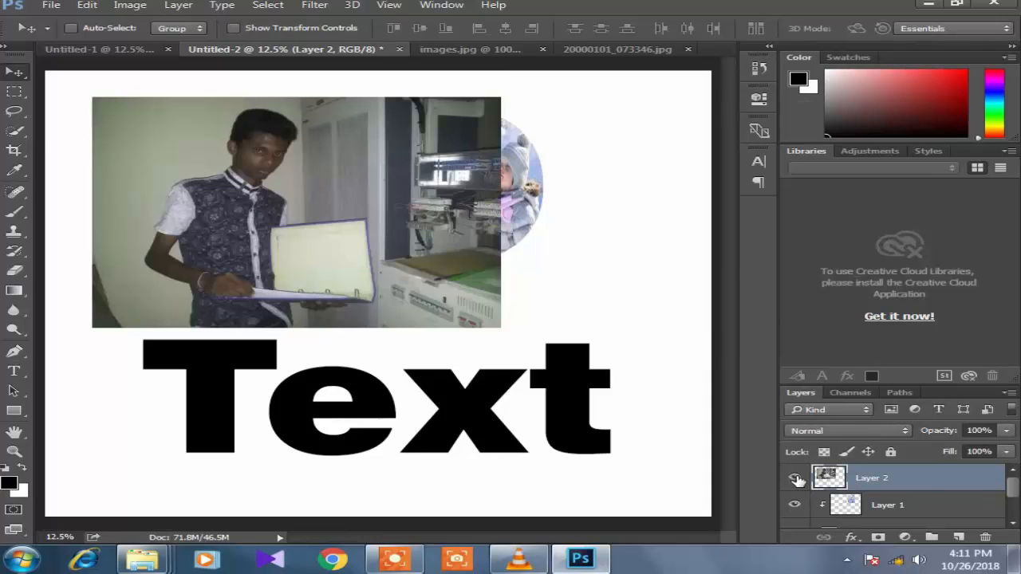
{"action": "right_click", "coordinate": [923, 482]}
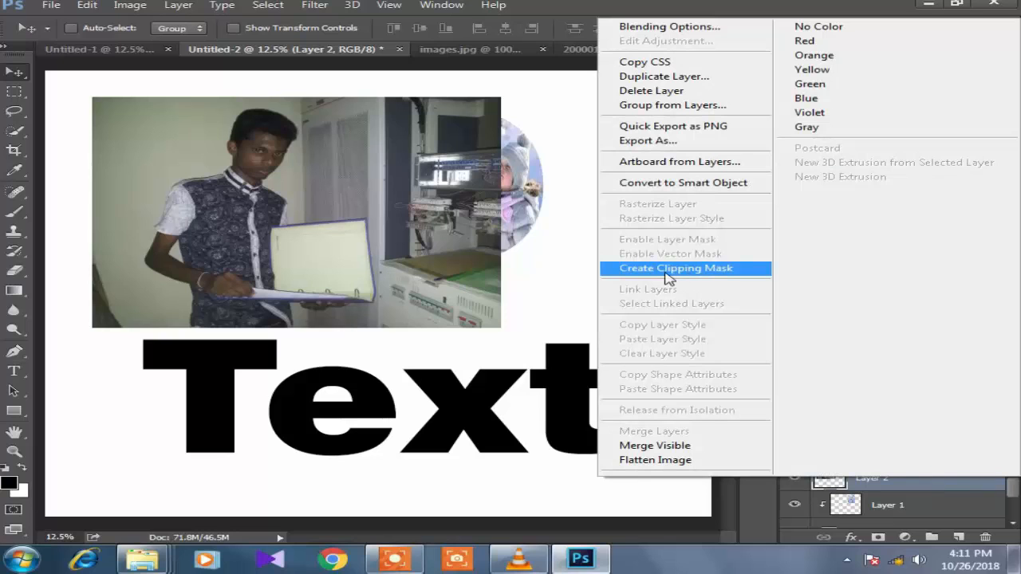
{"action": "left_click", "coordinate": [676, 276]}
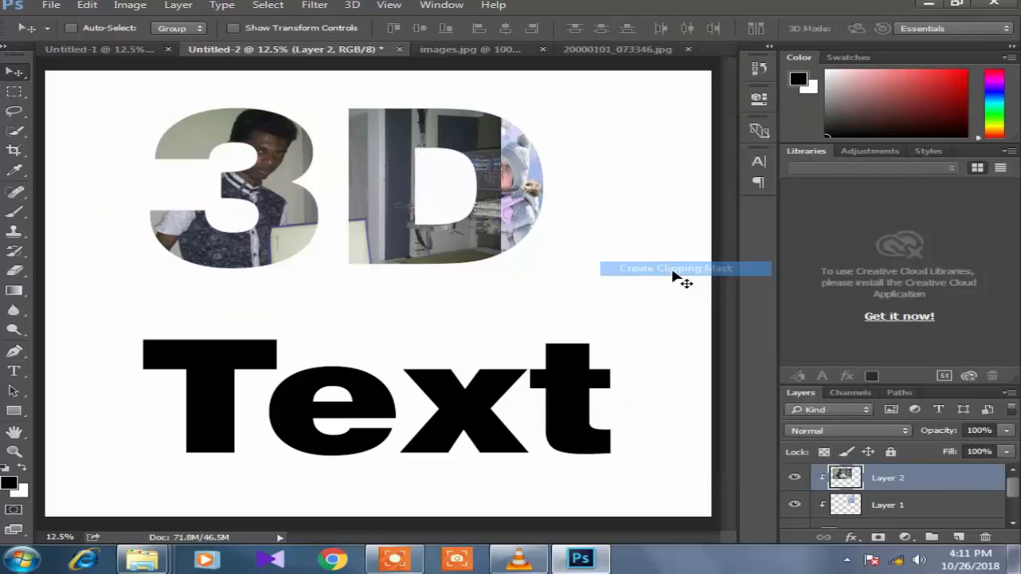
{"action": "mouse_move", "coordinate": [296, 192]}
{"action": "left_mouse_down"}
{"action": "mouse_move", "coordinate": [311, 192]}
{"action": "mouse_move", "coordinate": [307, 209]}
{"action": "mouse_move", "coordinate": [319, 182]}
{"action": "mouse_move", "coordinate": [297, 179]}
{"action": "left_mouse_up"}
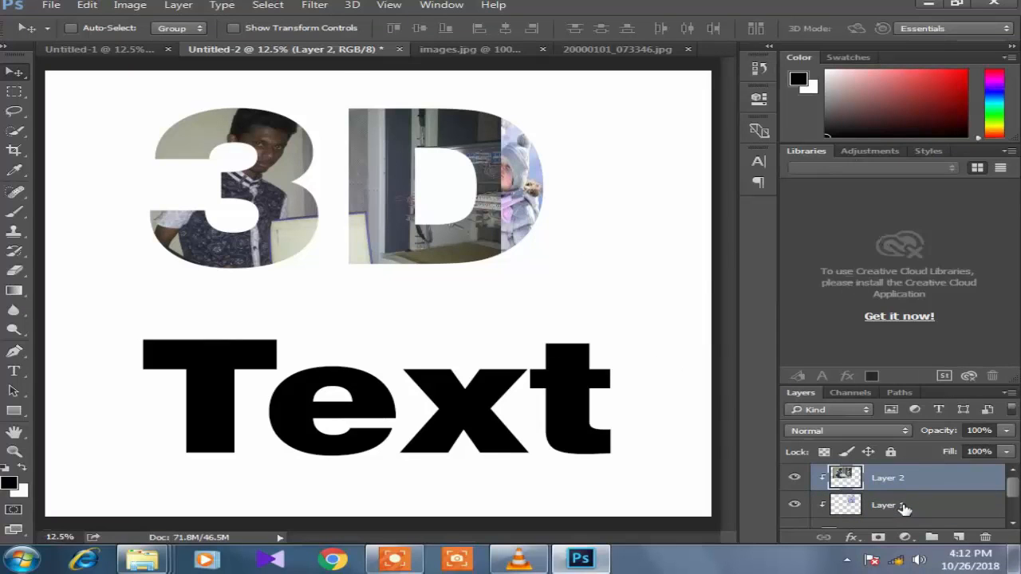
- Move Layer 2 below Layer 1 and shift the man's photo right and down within the 3
{"action": "left_click_drag", "start_coordinate": [888, 485], "coordinate": [897, 514]}
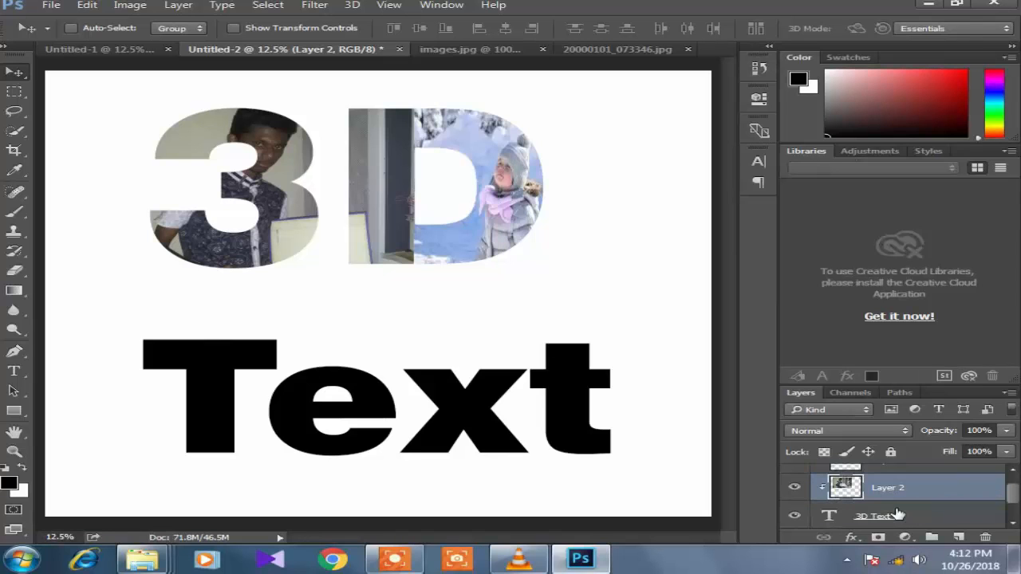
{"action": "left_click_drag", "start_coordinate": [487, 155], "coordinate": [517, 167]}
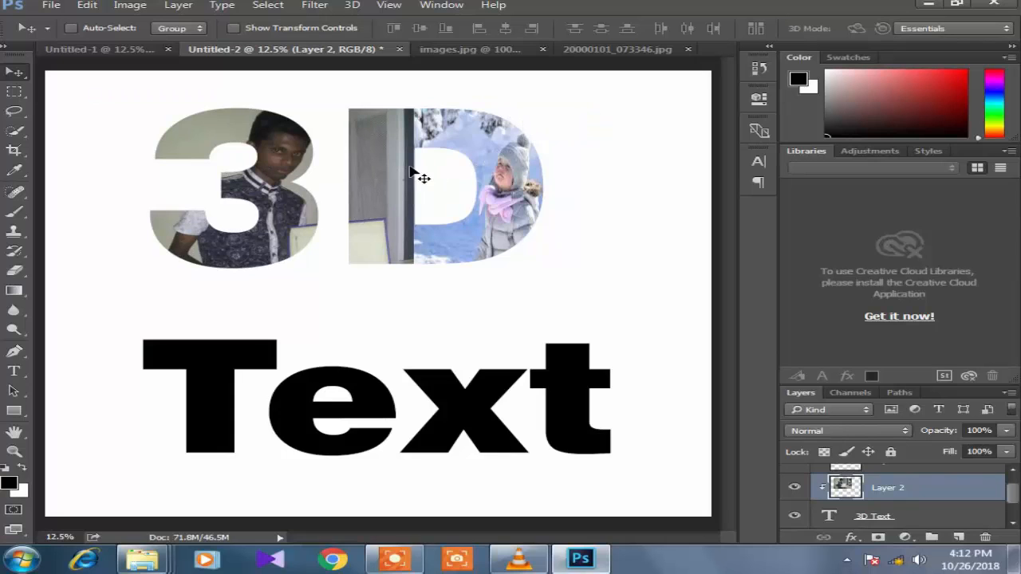
{"action": "left_click_drag", "start_coordinate": [391, 177], "coordinate": [386, 193]}
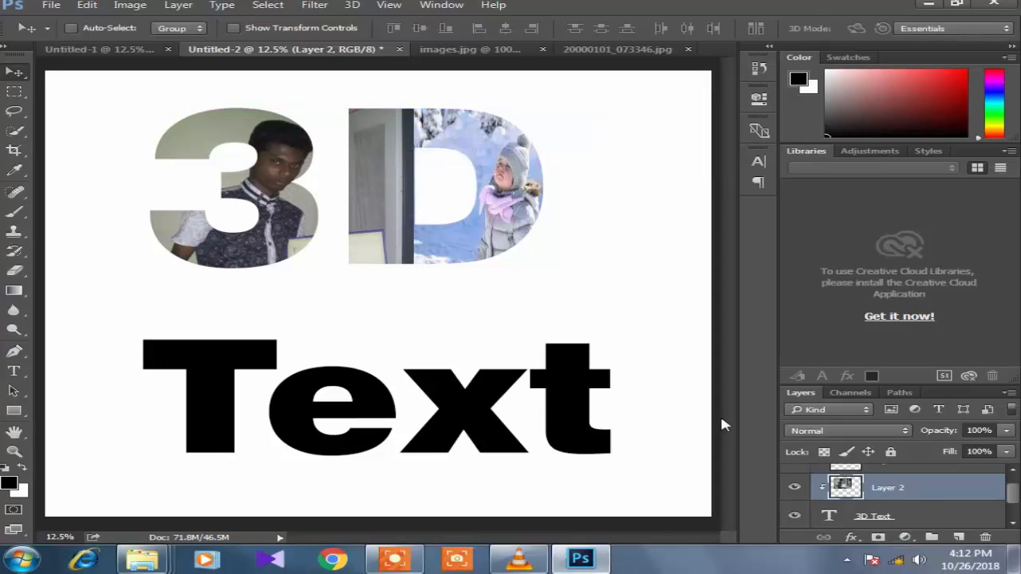
- Select Layer 1, reposition the snow photo, and free-transform it so it covers the whole letter D
{"action": "scroll", "coordinate": [898, 491], "scroll_direction": "up", "scroll_amount": 1}
{"action": "left_click", "coordinate": [889, 481]}
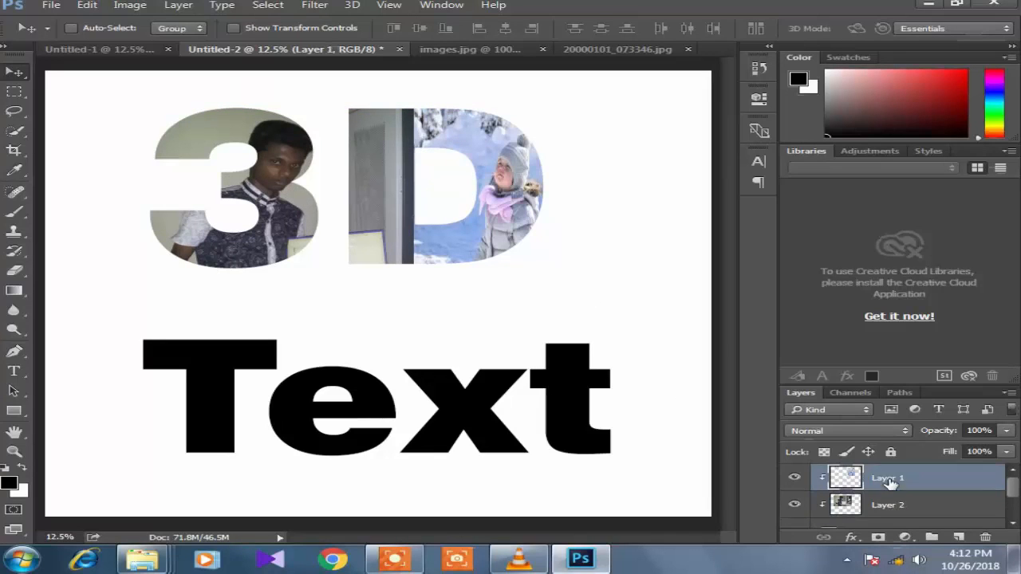
{"action": "left_click_drag", "start_coordinate": [518, 228], "coordinate": [550, 223]}
{"action": "key", "text": "ctrl+t"}
{"action": "left_click_drag", "start_coordinate": [524, 185], "coordinate": [630, 186]}
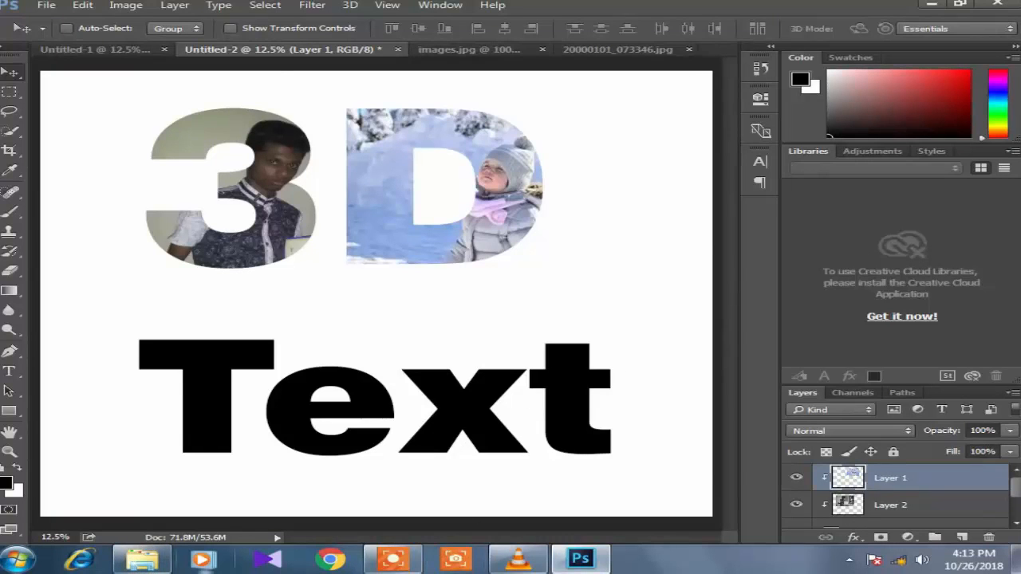
{"action": "left_click", "coordinate": [142, 559]}
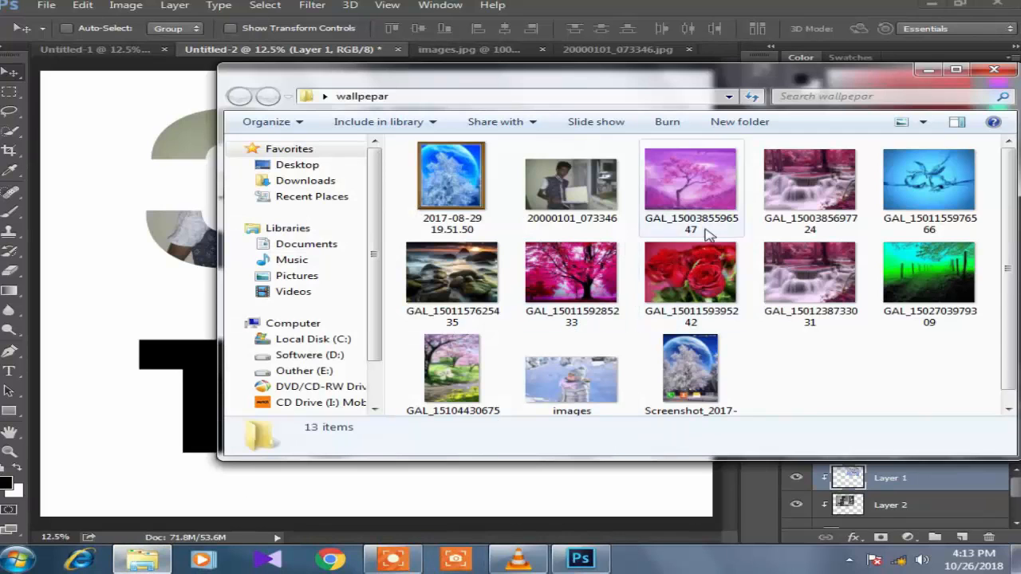
{"action": "left_click_drag", "start_coordinate": [781, 275], "coordinate": [198, 432]}
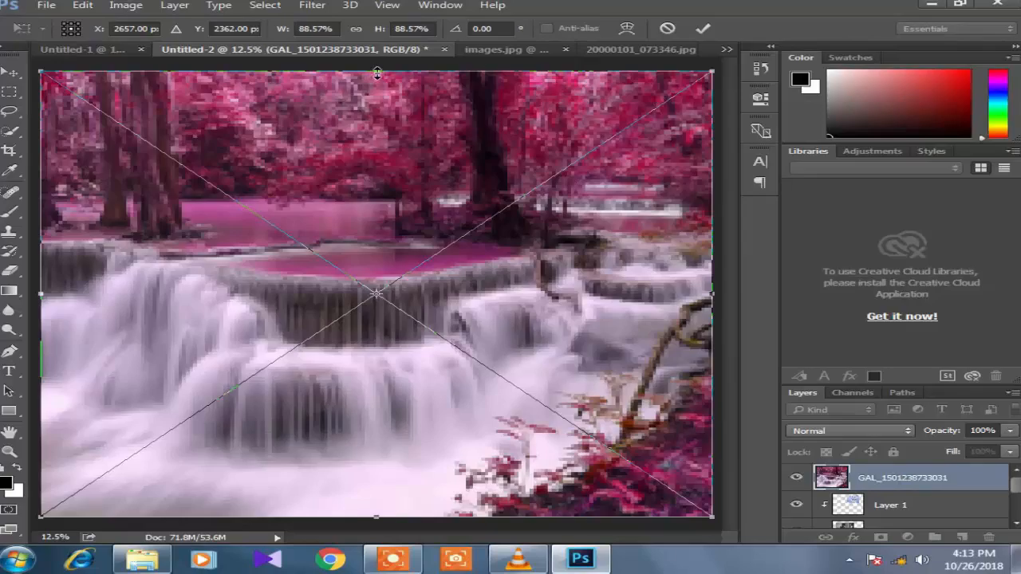
{"action": "left_click", "coordinate": [640, 267]}
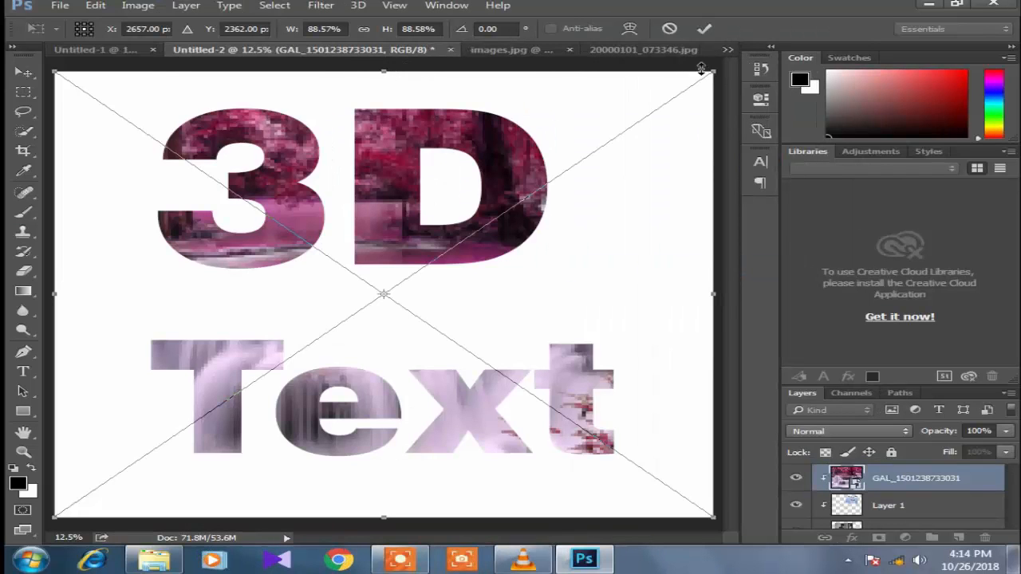
- Scale the waterfall picture to about 63% width and 23% height so it frames the word Text
{"action": "left_click_drag", "start_coordinate": [385, 69], "coordinate": [421, 340]}
{"action": "left_click_drag", "start_coordinate": [54, 429], "coordinate": [150, 427]}
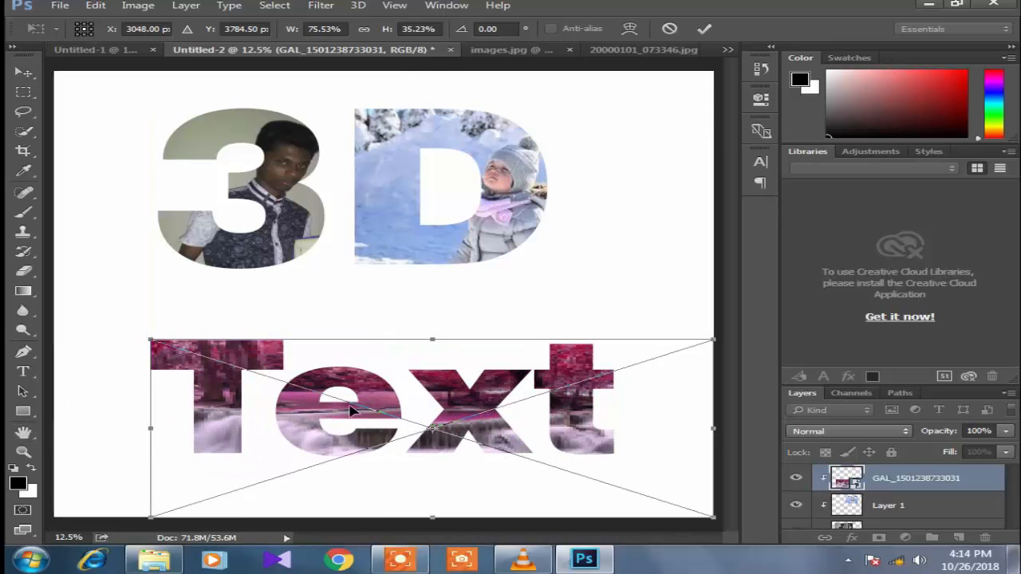
{"action": "left_click_drag", "start_coordinate": [710, 431], "coordinate": [612, 432]}
{"action": "left_click_drag", "start_coordinate": [385, 517], "coordinate": [390, 457]}
{"action": "left_click_drag", "start_coordinate": [606, 396], "coordinate": [610, 402]}
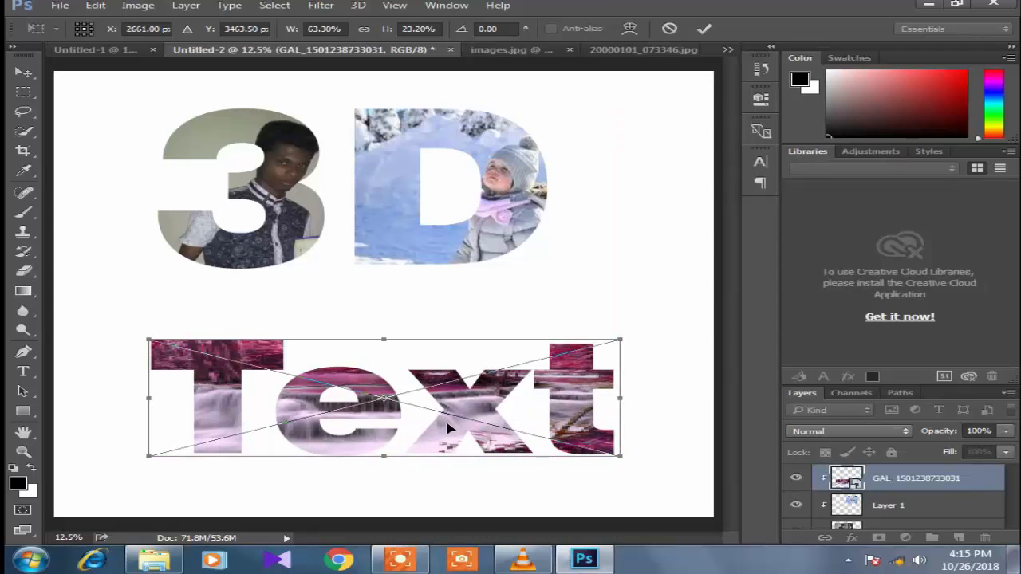
- Extend the waterfall picture downward to about 27% height and narrow its right edge slightly
{"action": "mouse_move", "coordinate": [374, 336]}
{"action": "left_mouse_down"}
{"action": "mouse_move", "coordinate": [375, 369]}
{"action": "mouse_move", "coordinate": [372, 339]}
{"action": "left_mouse_up"}
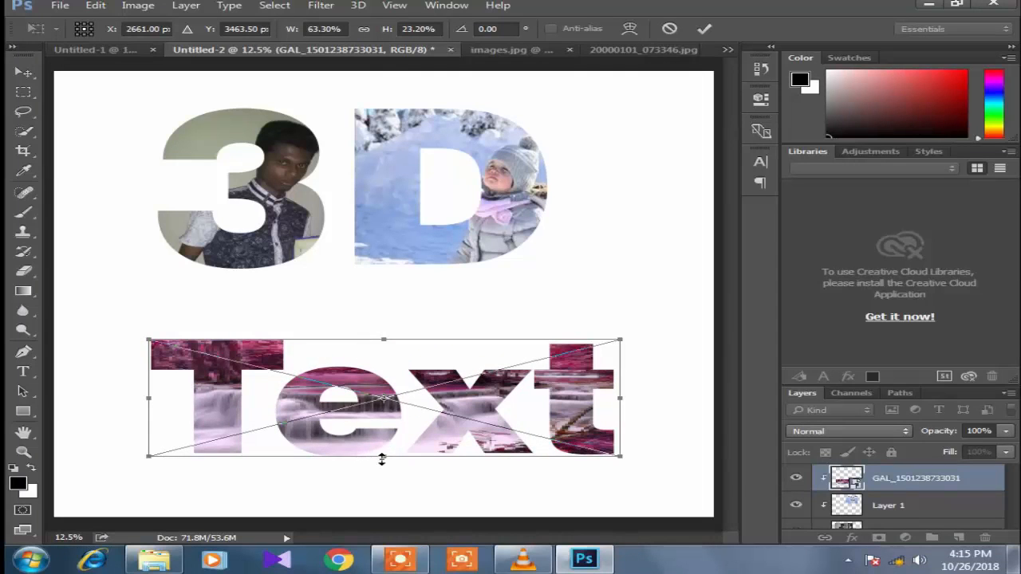
{"action": "left_click_drag", "start_coordinate": [382, 460], "coordinate": [383, 477]}
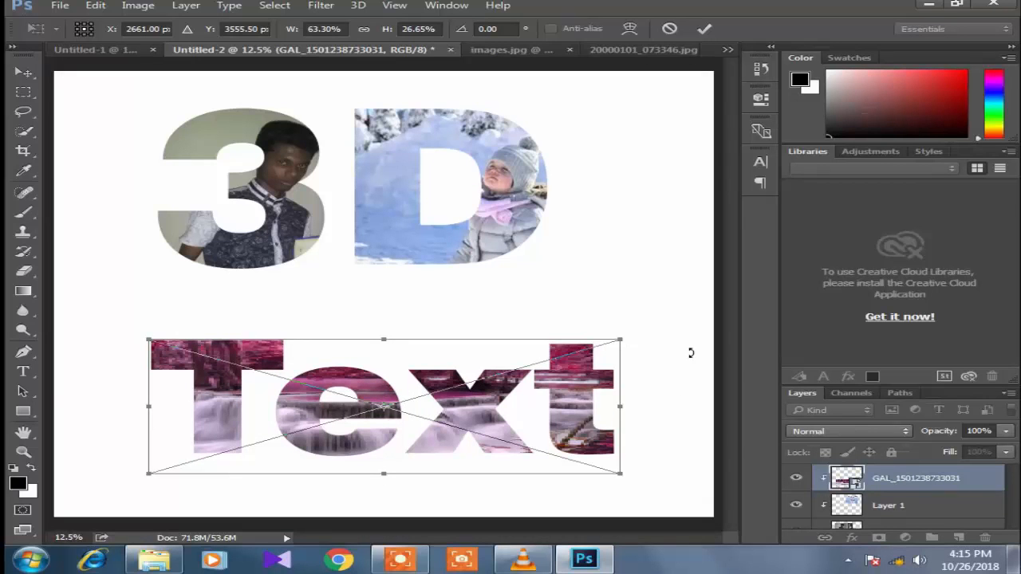
{"action": "left_click_drag", "start_coordinate": [619, 408], "coordinate": [615, 407]}
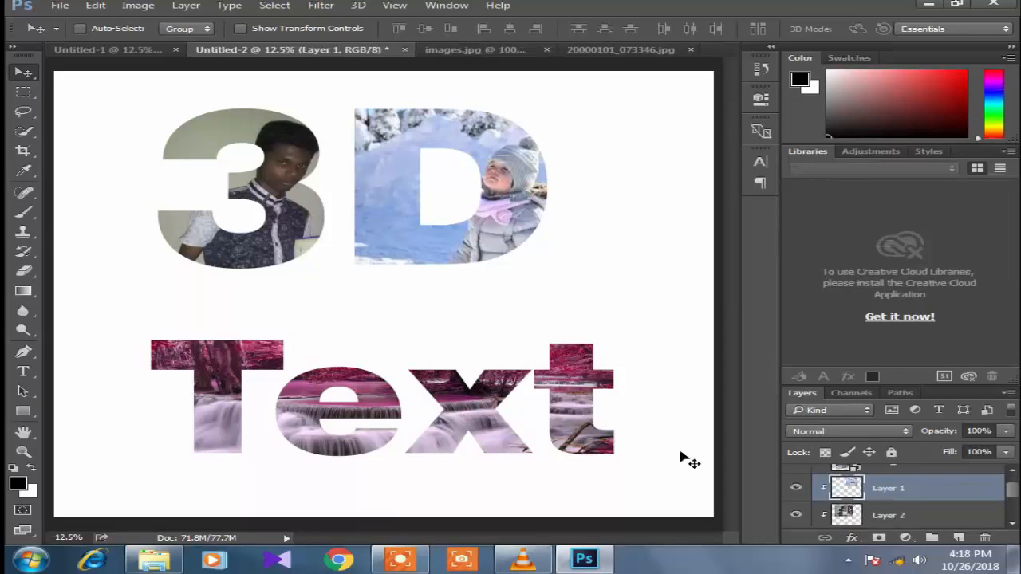
- Select the 3D Text layer and duplicate it
{"action": "scroll", "coordinate": [900, 490], "scroll_direction": "down", "scroll_amount": 2}
{"action": "left_click", "coordinate": [875, 496]}
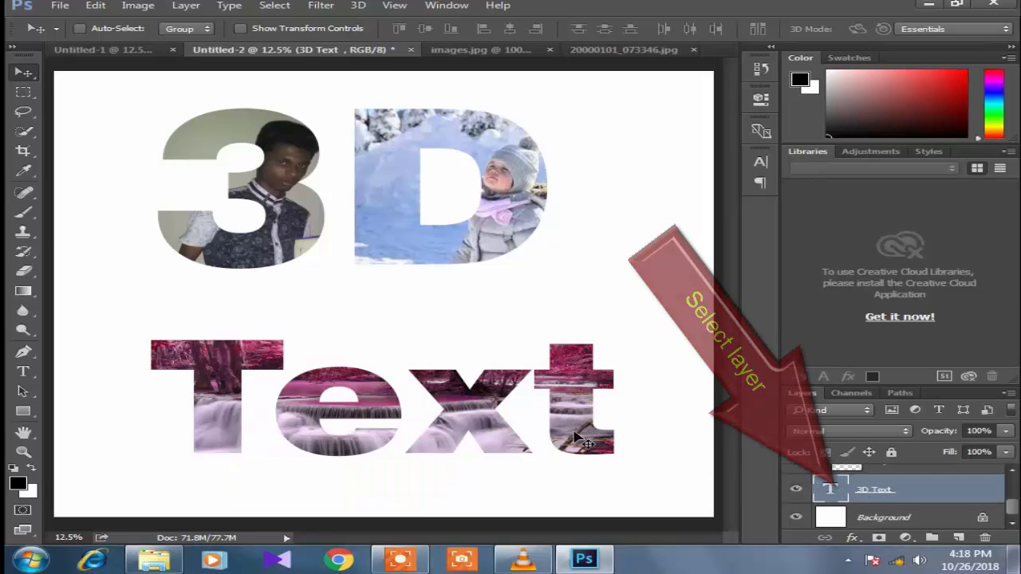
{"action": "key", "text": "ctrl"}
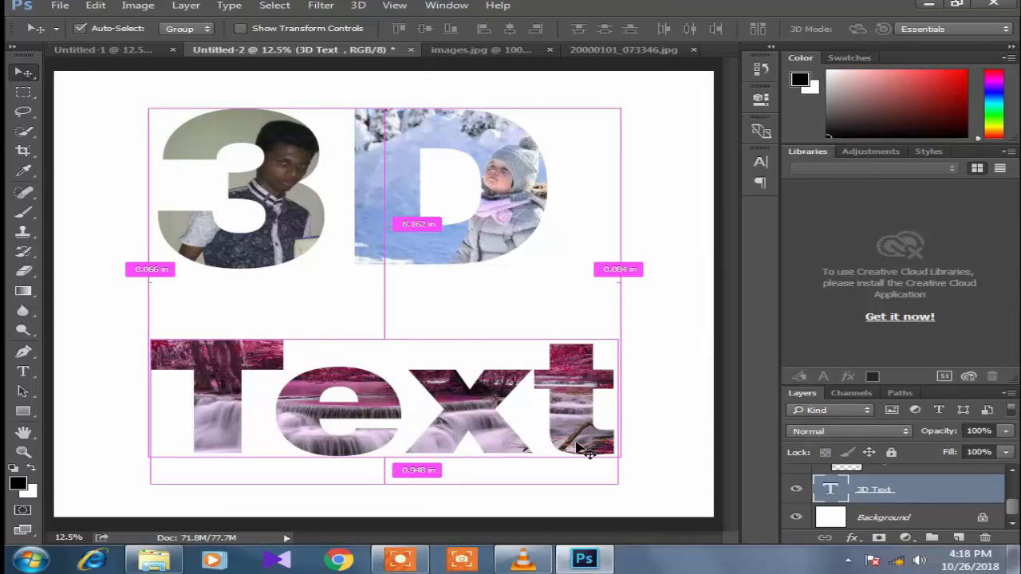
{"action": "key", "text": "ctrl+j"}
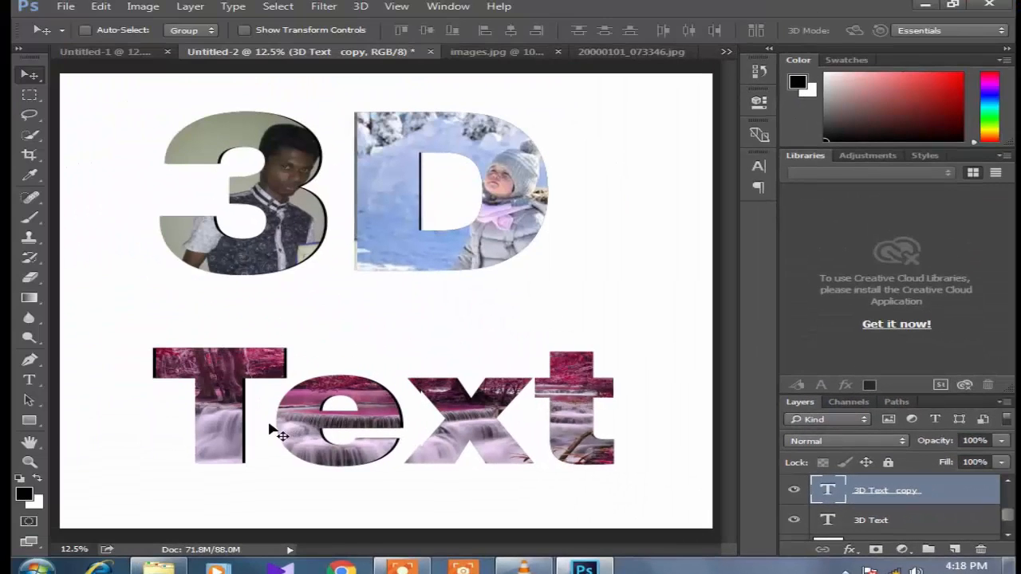
- Offset the photo-filled 3D Text copy to the right of the black original, checking the offset by toggling the copy's visibility
{"action": "left_click_drag", "start_coordinate": [286, 435], "coordinate": [346, 420]}
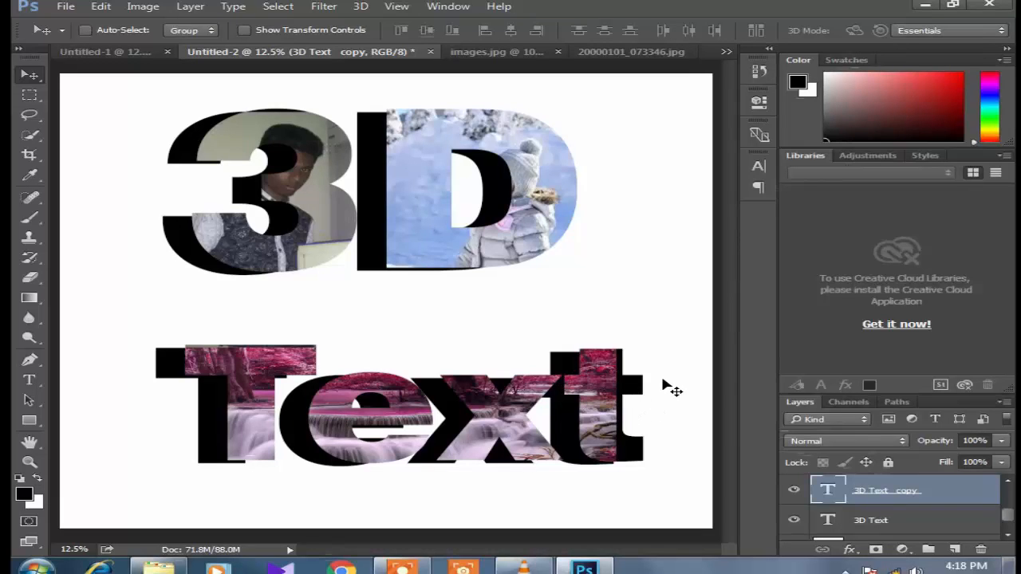
{"action": "left_click", "coordinate": [795, 492]}
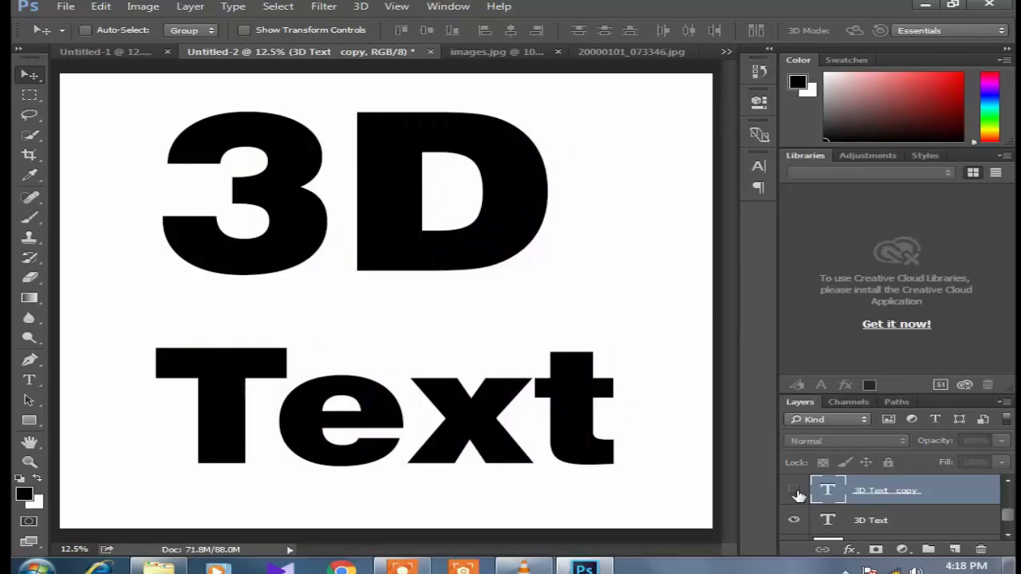
{"action": "left_click", "coordinate": [796, 492]}
{"action": "left_click_drag", "start_coordinate": [586, 421], "coordinate": [563, 426]}
- Select the black text layer behind the photo-filled letters and adjust its horizontal offset with small nudges right and left
{"action": "left_click", "coordinate": [856, 522]}
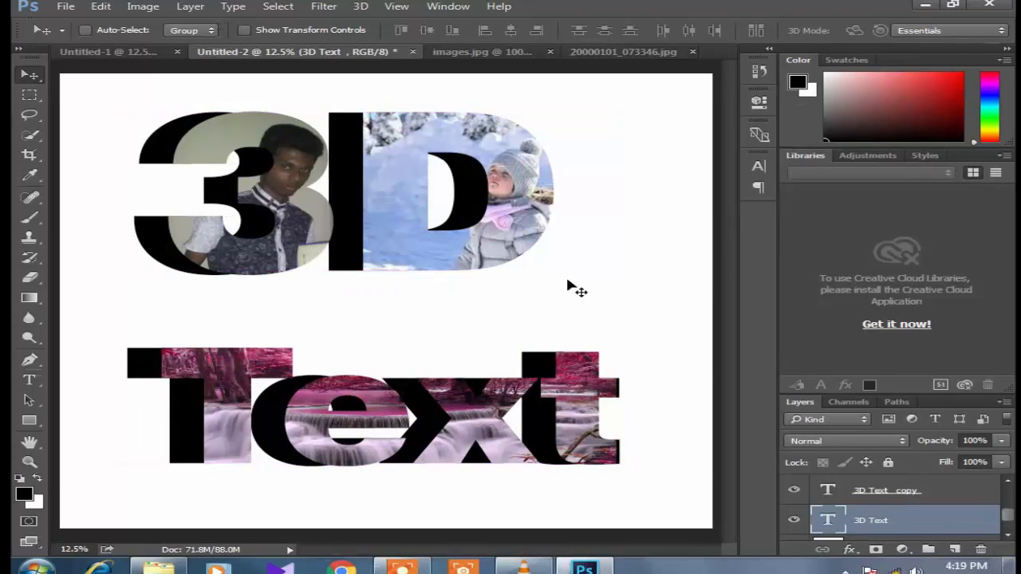
{"action": "right_click", "coordinate": [869, 526]}
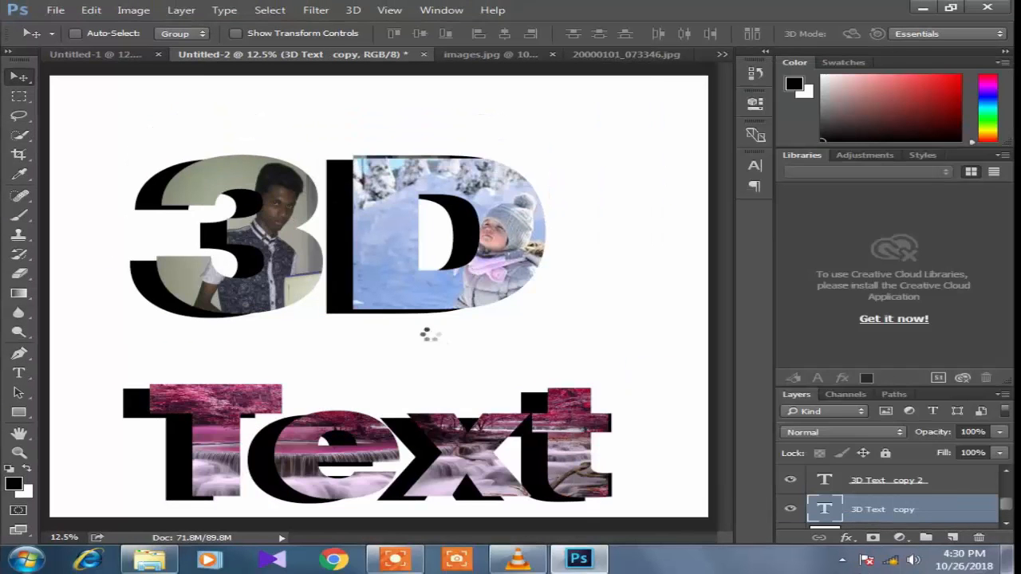
{"action": "key", "text": "shift+Right"}
{"action": "key", "text": "shift+Right"}
{"action": "key", "text": "shift+Right"}
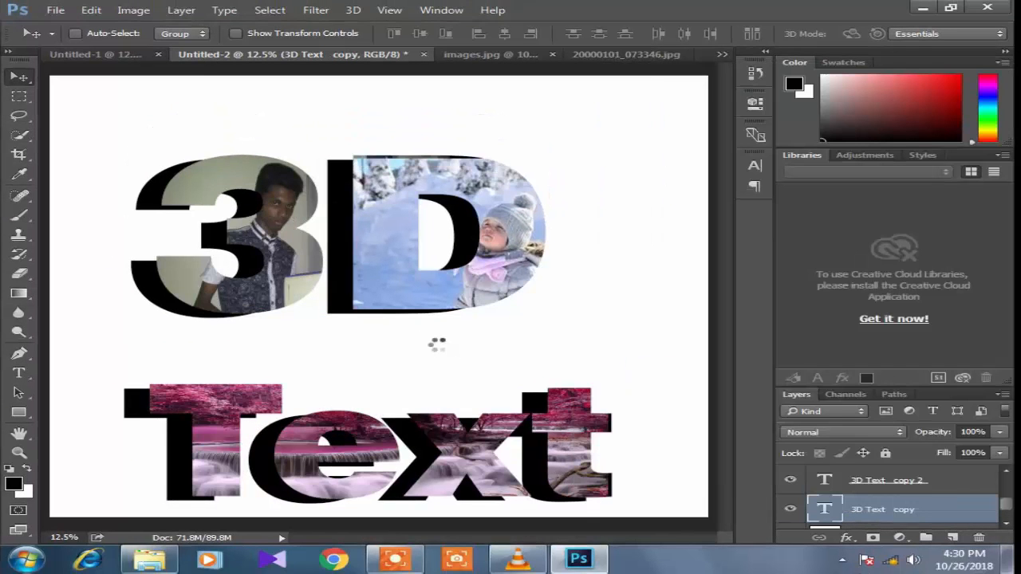
{"action": "key", "text": "shift+Left"}
{"action": "key", "text": "shift+Left"}
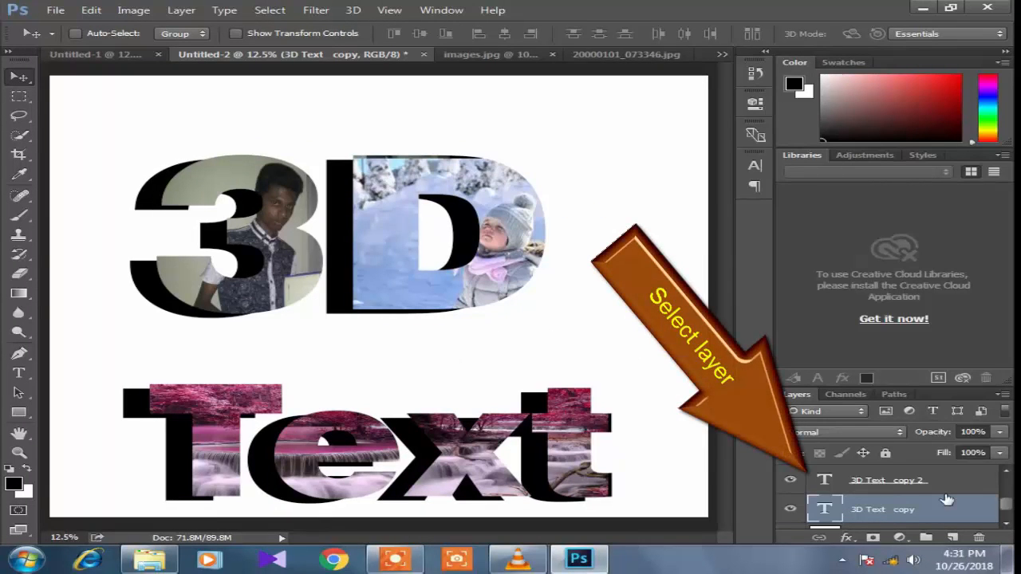
- Add a Stroke layer style to the photo-filled 3D Text copy 2 layer and show its stroke settings
{"action": "left_click", "coordinate": [913, 480]}
{"action": "right_click", "coordinate": [923, 487]}
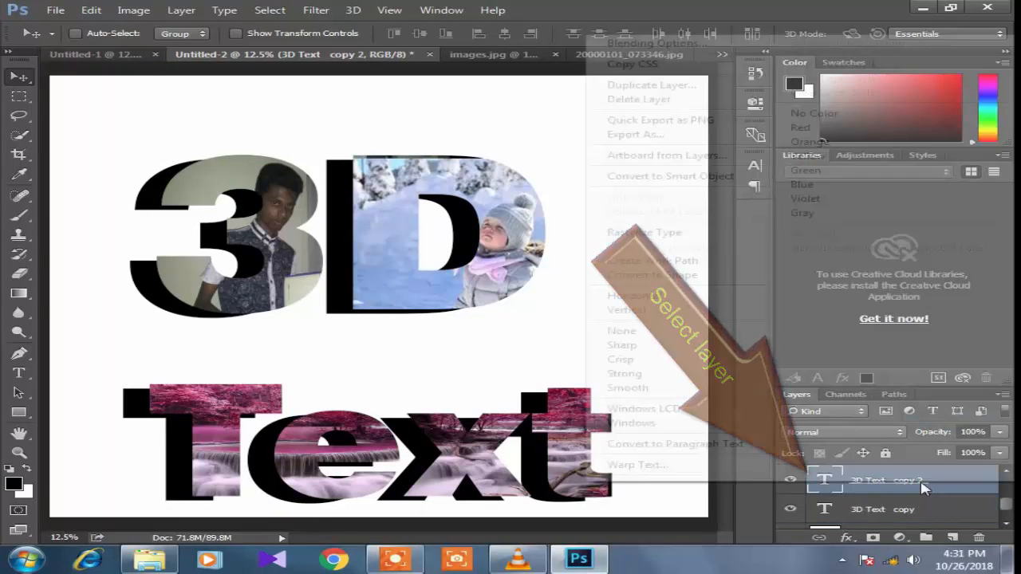
{"action": "left_click", "coordinate": [664, 46]}
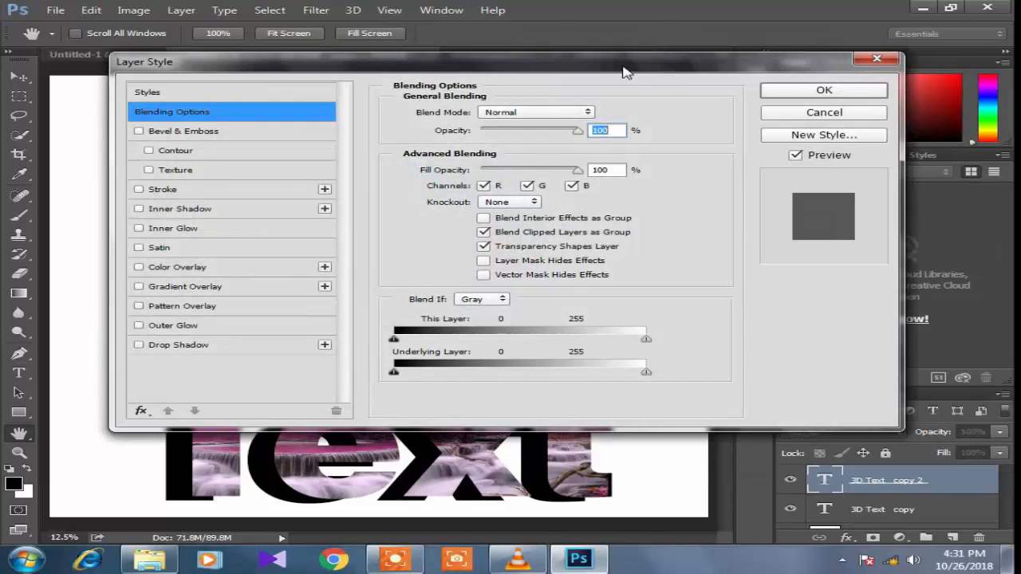
{"action": "left_click_drag", "start_coordinate": [638, 78], "coordinate": [884, 78]}
{"action": "left_click_drag", "start_coordinate": [659, 64], "coordinate": [696, 66]}
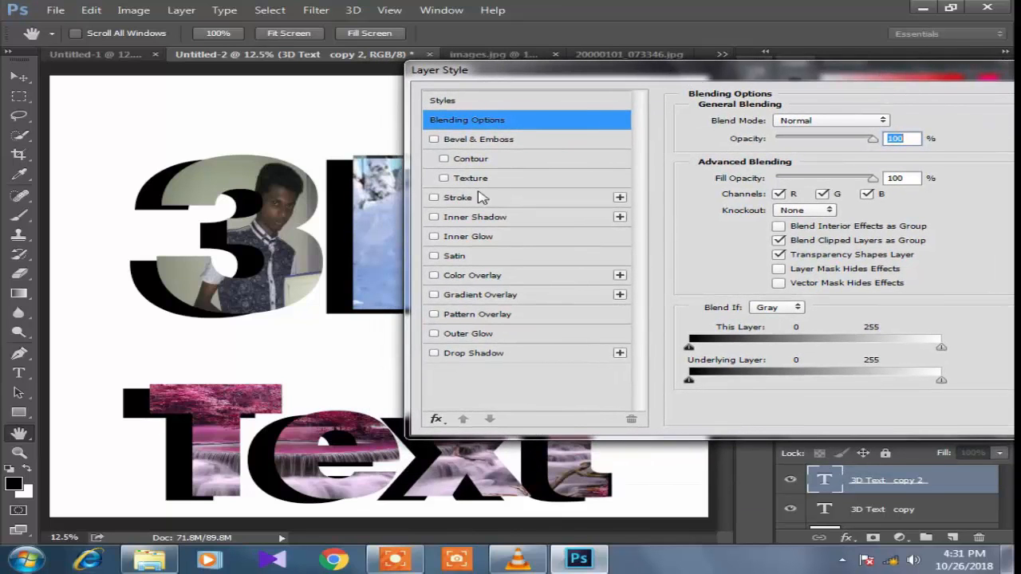
{"action": "left_click", "coordinate": [438, 198]}
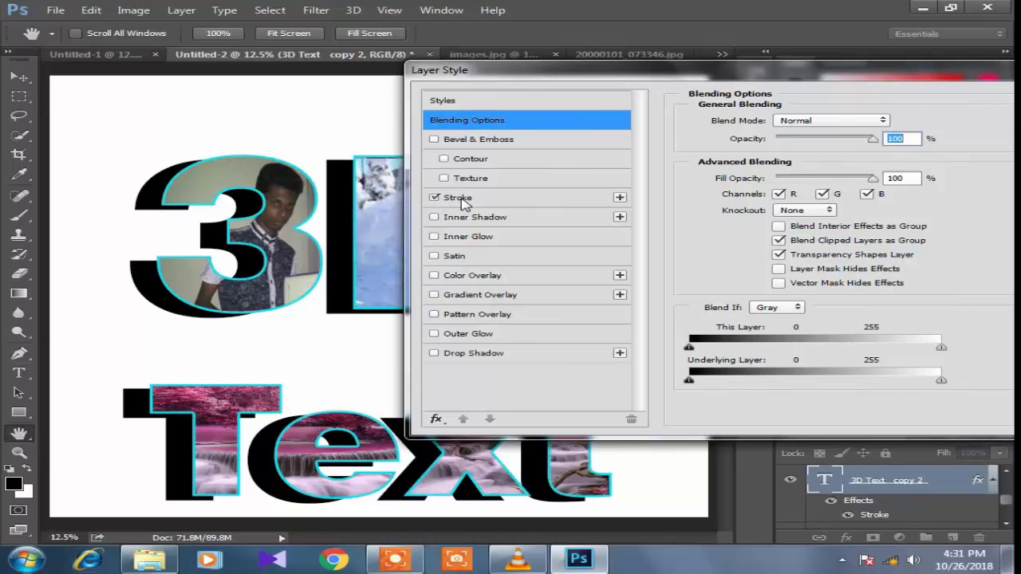
{"action": "left_click", "coordinate": [460, 199]}
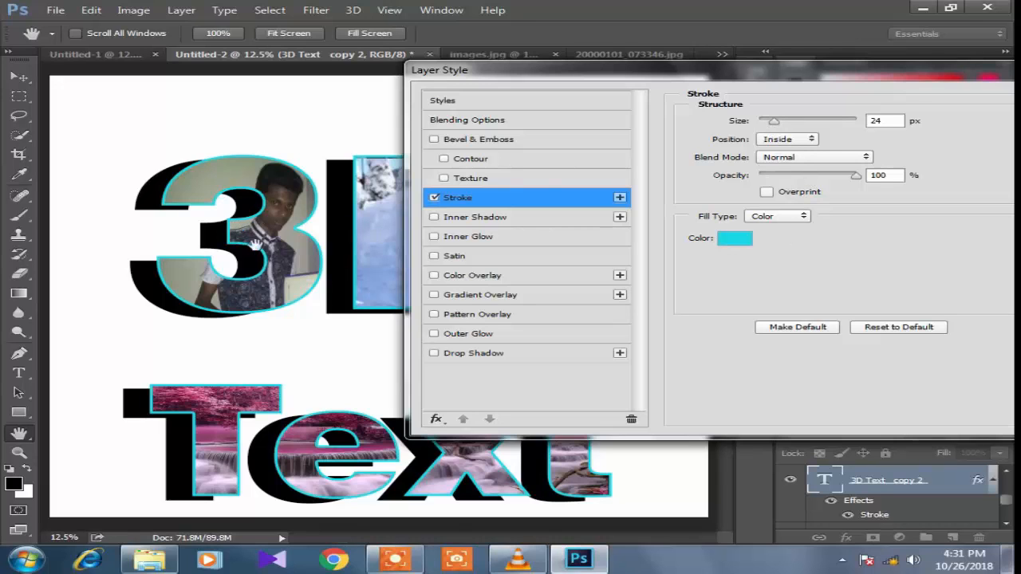
{"action": "mouse_move", "coordinate": [776, 128]}
{"action": "left_mouse_down"}
{"action": "mouse_move", "coordinate": [790, 128]}
{"action": "mouse_move", "coordinate": [754, 129]}
{"action": "mouse_move", "coordinate": [775, 129]}
{"action": "left_mouse_up"}
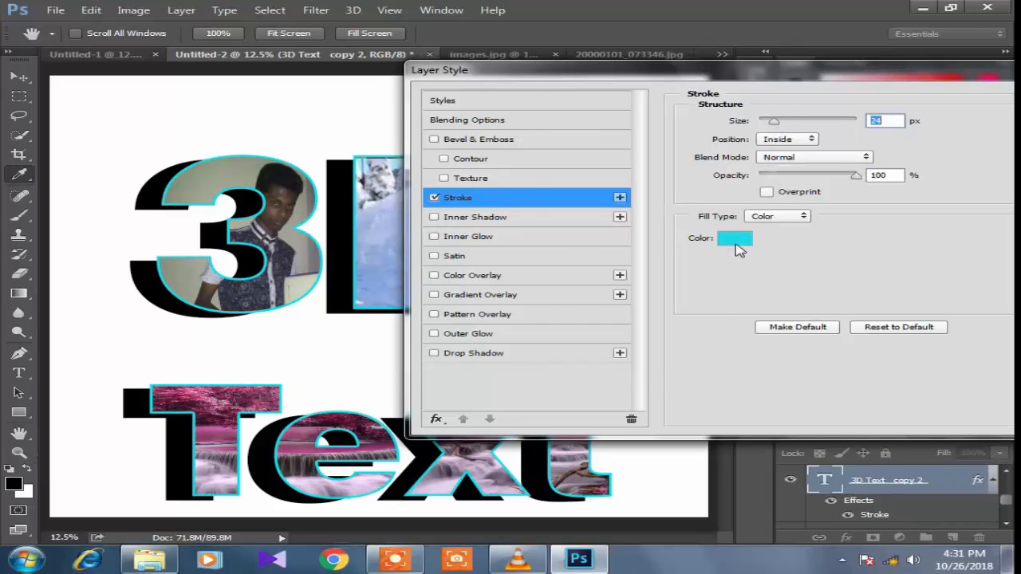
- Set the stroke color of the photo-filled letters to magenta #ef2ab5, trying pink and yellow first
{"action": "left_click", "coordinate": [734, 244]}
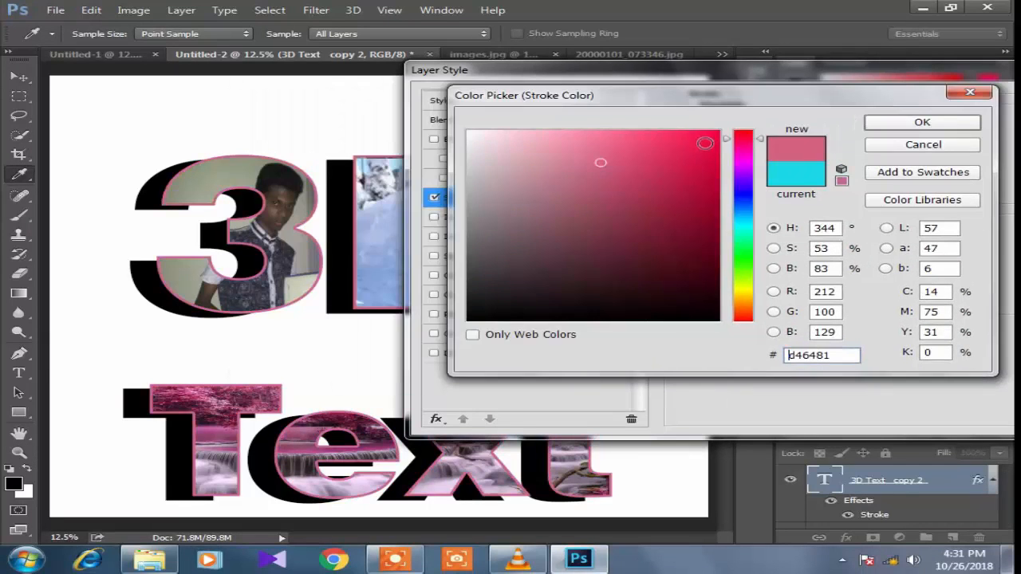
{"action": "left_click", "coordinate": [675, 142]}
{"action": "left_click", "coordinate": [747, 294]}
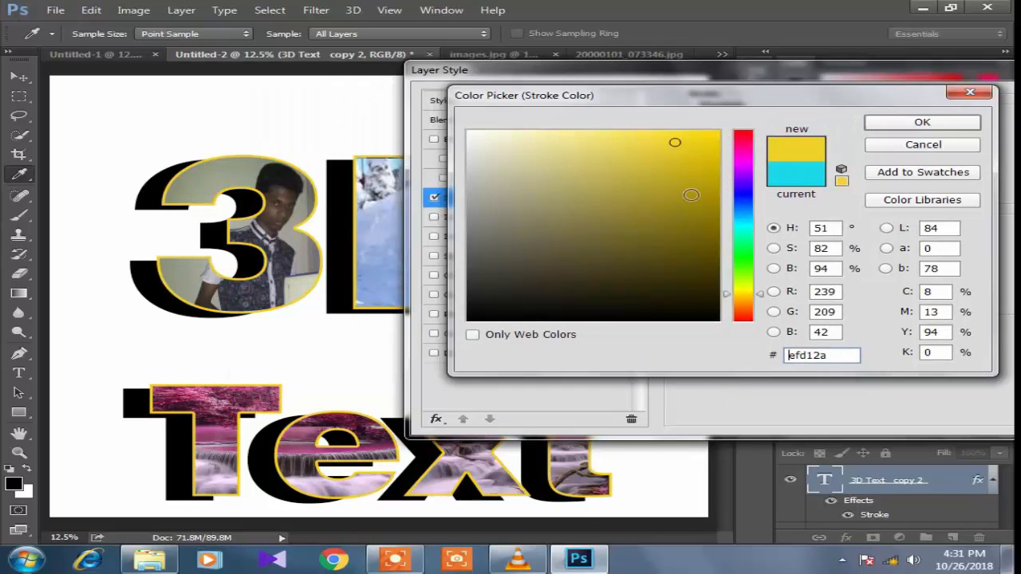
{"action": "left_click", "coordinate": [745, 223]}
{"action": "key", "text": "Escape"}
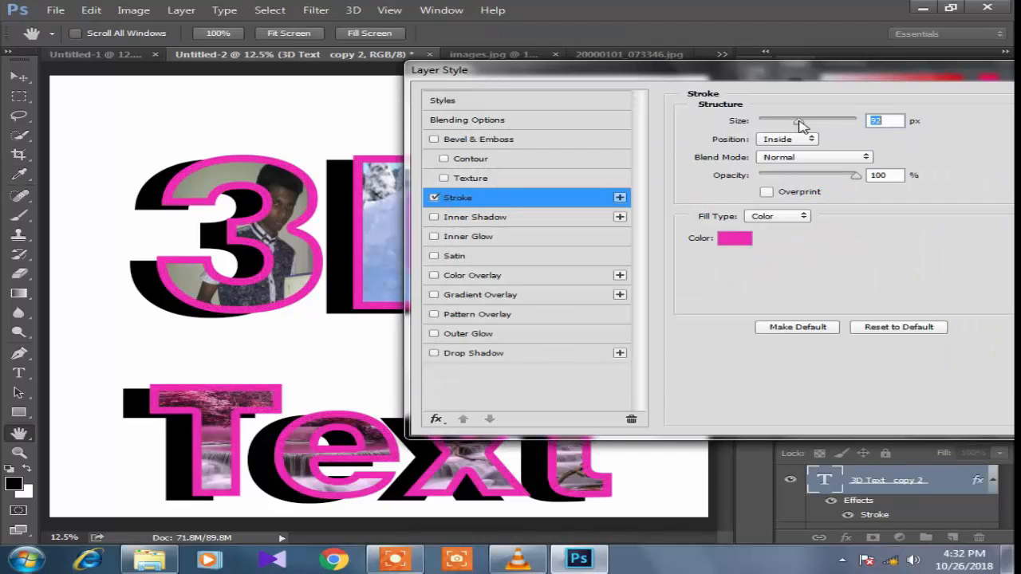
- Set the stroke size of the photo-filled letters to 25 px and keep its blend mode at Normal
{"action": "mouse_move", "coordinate": [797, 126]}
{"action": "left_mouse_down"}
{"action": "mouse_move", "coordinate": [768, 128]}
{"action": "mouse_move", "coordinate": [786, 127]}
{"action": "left_mouse_up"}
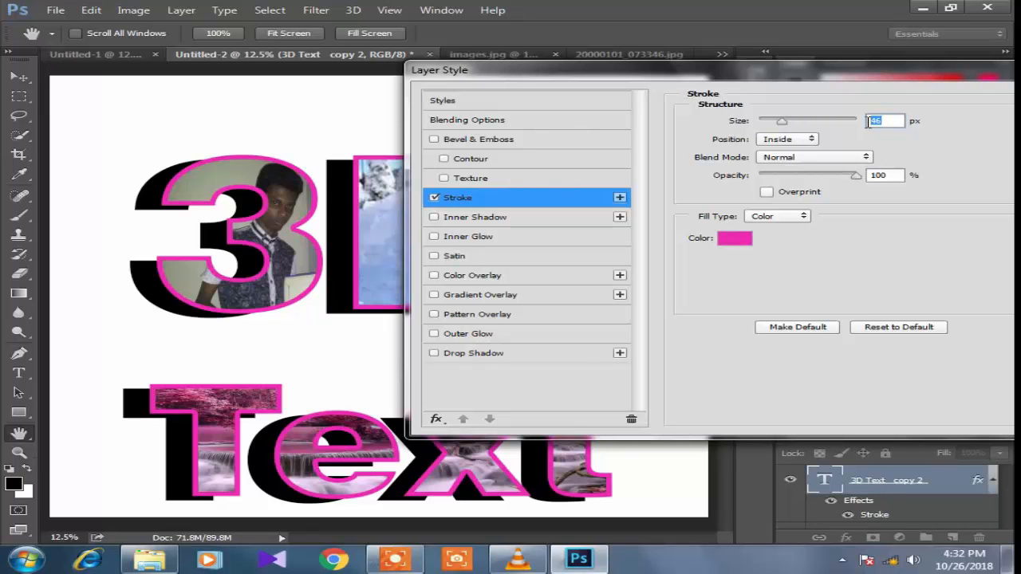
{"action": "type", "text": "25"}
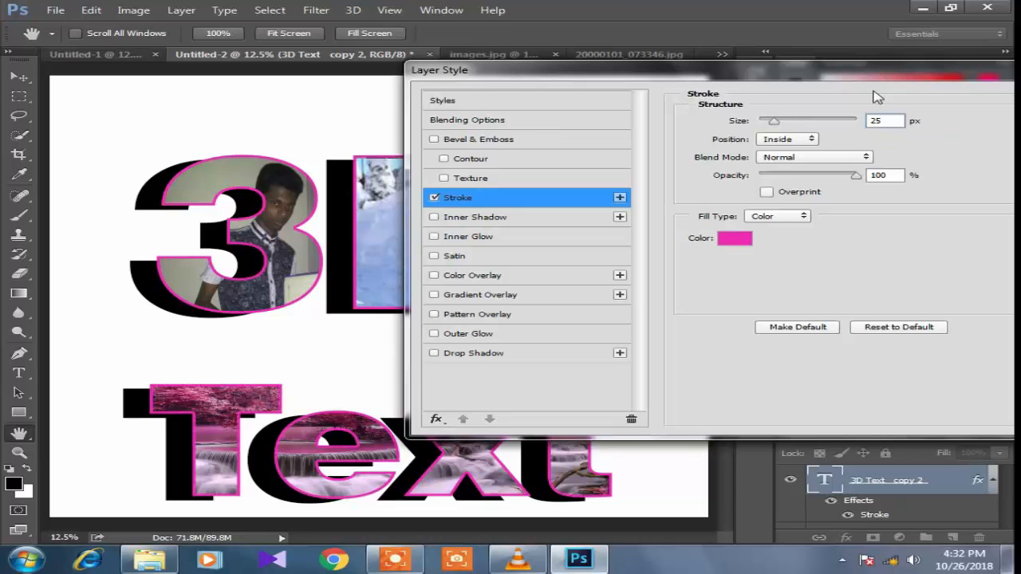
{"action": "left_click_drag", "start_coordinate": [856, 78], "coordinate": [816, 81]}
{"action": "left_click", "coordinate": [826, 163]}
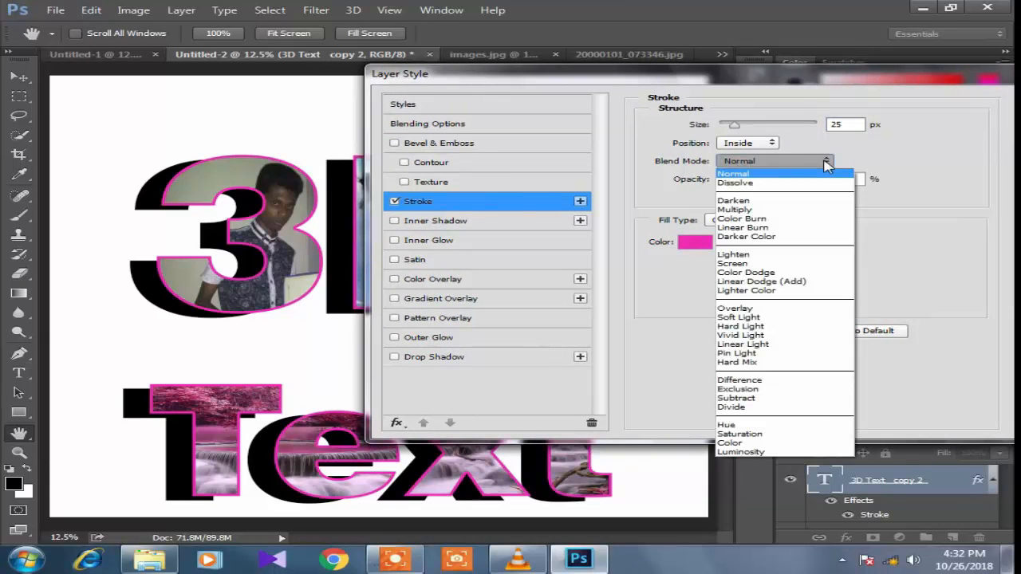
{"action": "left_click", "coordinate": [818, 173]}
- Compare the Outside and Inside stroke positions on the photo-filled letters
{"action": "left_click", "coordinate": [771, 143]}
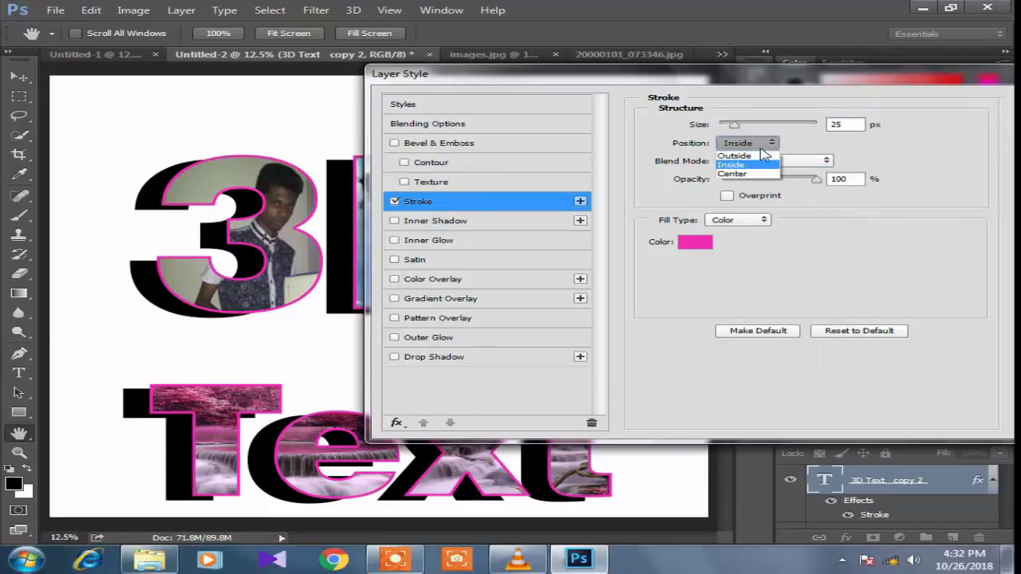
{"action": "left_click", "coordinate": [757, 156]}
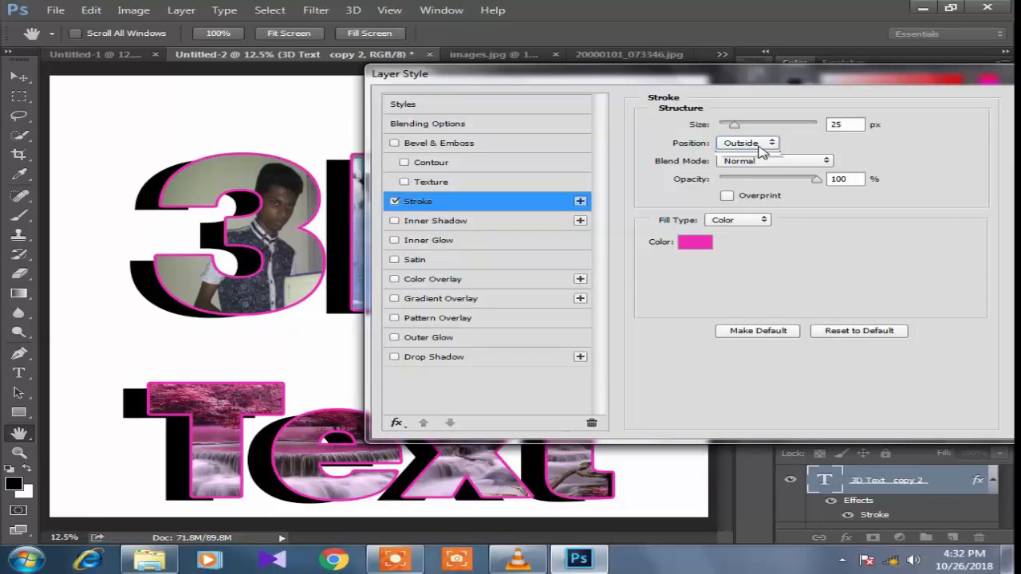
{"action": "left_click", "coordinate": [762, 144]}
{"action": "left_click", "coordinate": [765, 164]}
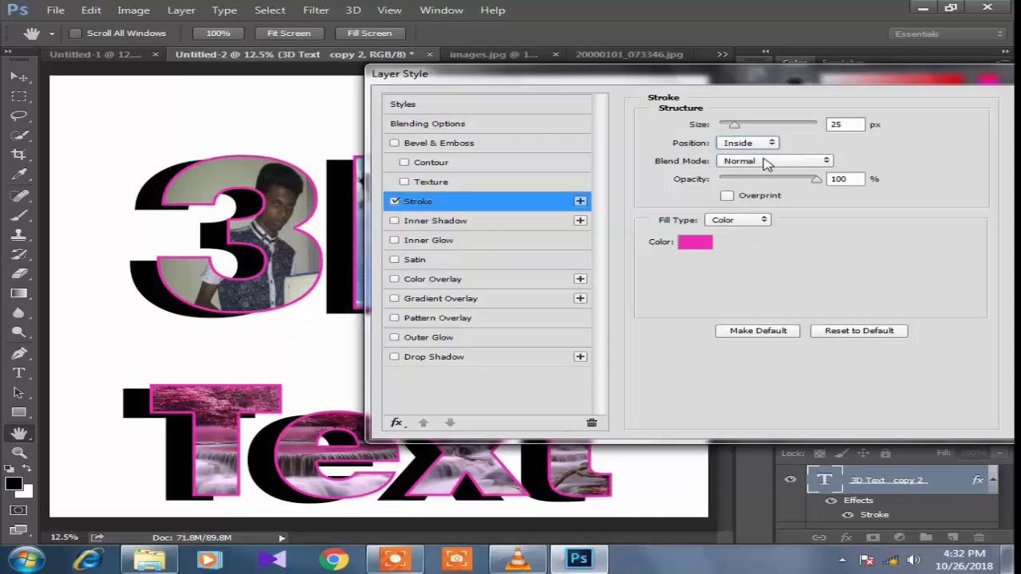
{"action": "left_click", "coordinate": [754, 145]}
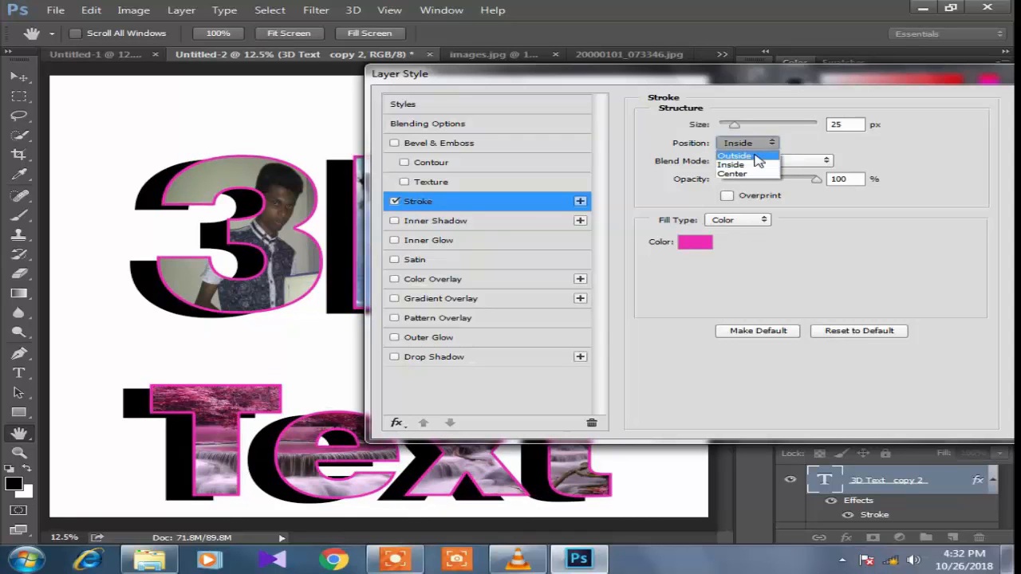
{"action": "left_click", "coordinate": [757, 157]}
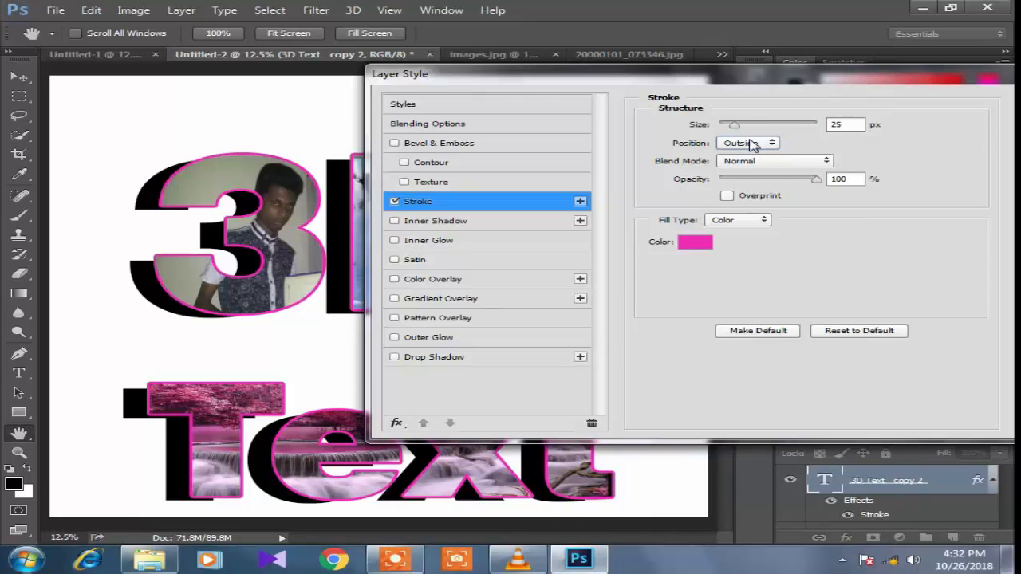
{"action": "left_click", "coordinate": [756, 148]}
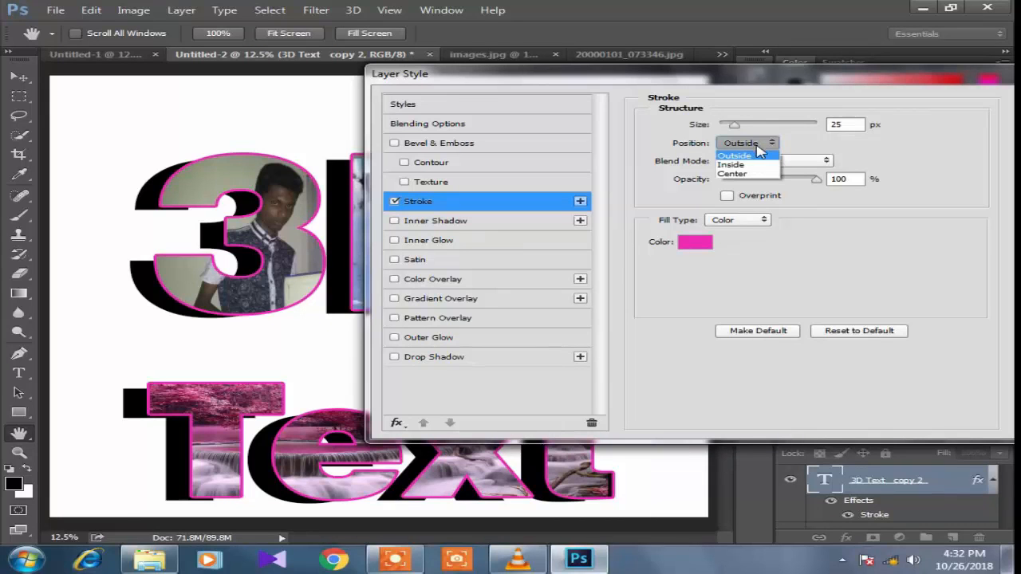
{"action": "left_click", "coordinate": [760, 165]}
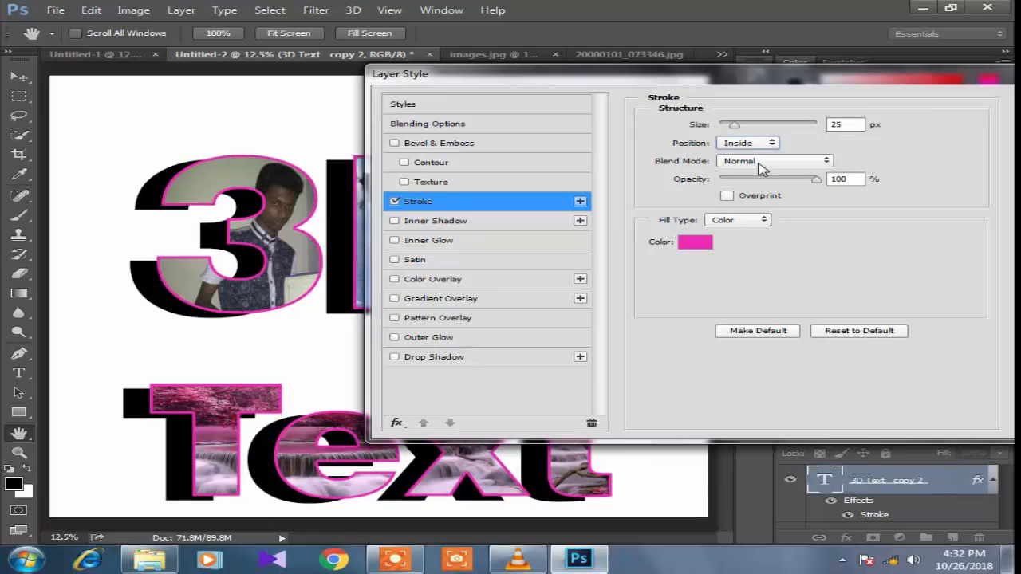
- Set the stroke position of the photo-filled letters to Center and apply the layer style
{"action": "left_click", "coordinate": [754, 146]}
{"action": "left_click", "coordinate": [763, 176]}
{"action": "left_click", "coordinate": [972, 112]}
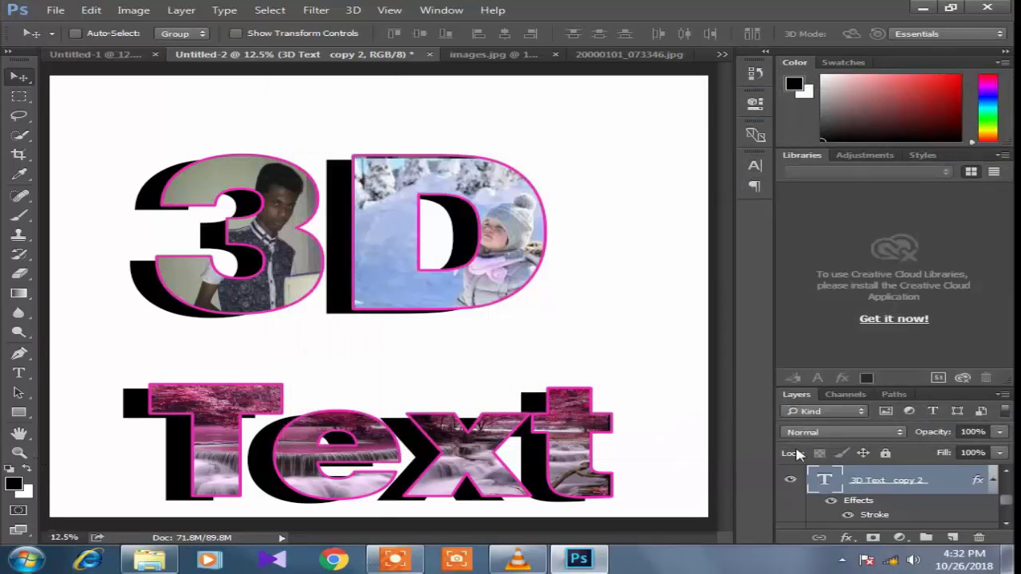
- Identify the black 3D Text copy layer by toggling its visibility, and add a Stroke layer style to it
{"action": "scroll", "coordinate": [856, 511], "scroll_direction": "down", "scroll_amount": 2}
{"action": "scroll", "coordinate": [850, 504], "scroll_direction": "up", "scroll_amount": 1}
{"action": "scroll", "coordinate": [846, 501], "scroll_direction": "down", "scroll_amount": 1}
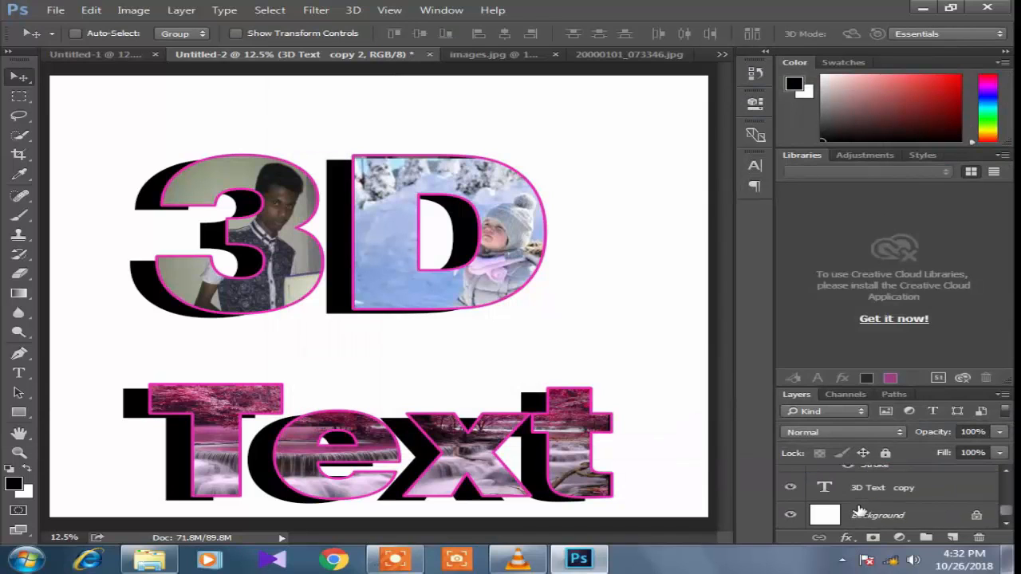
{"action": "left_click", "coordinate": [791, 488]}
{"action": "left_click", "coordinate": [792, 488]}
{"action": "right_click", "coordinate": [866, 488]}
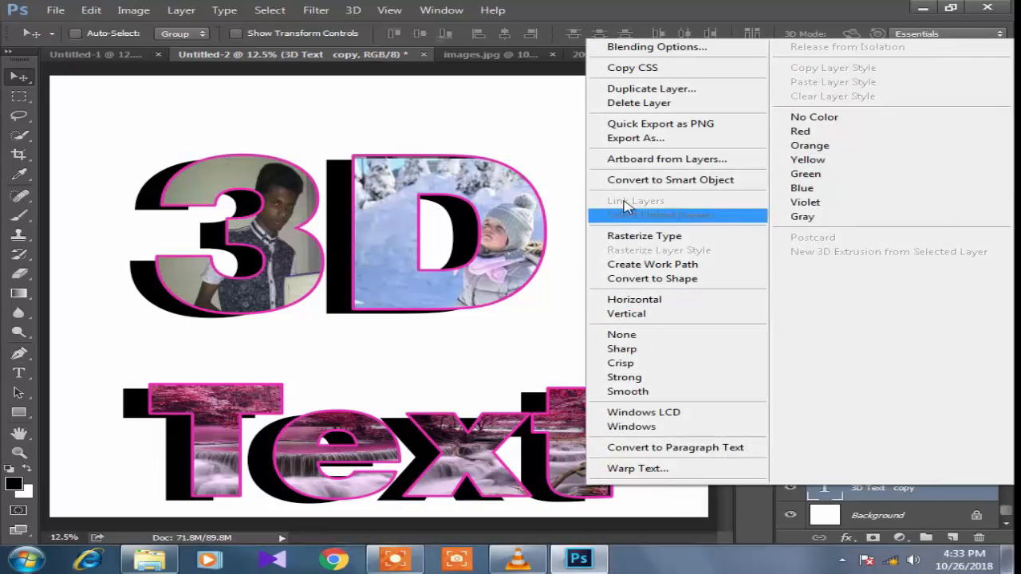
{"action": "left_click", "coordinate": [646, 48]}
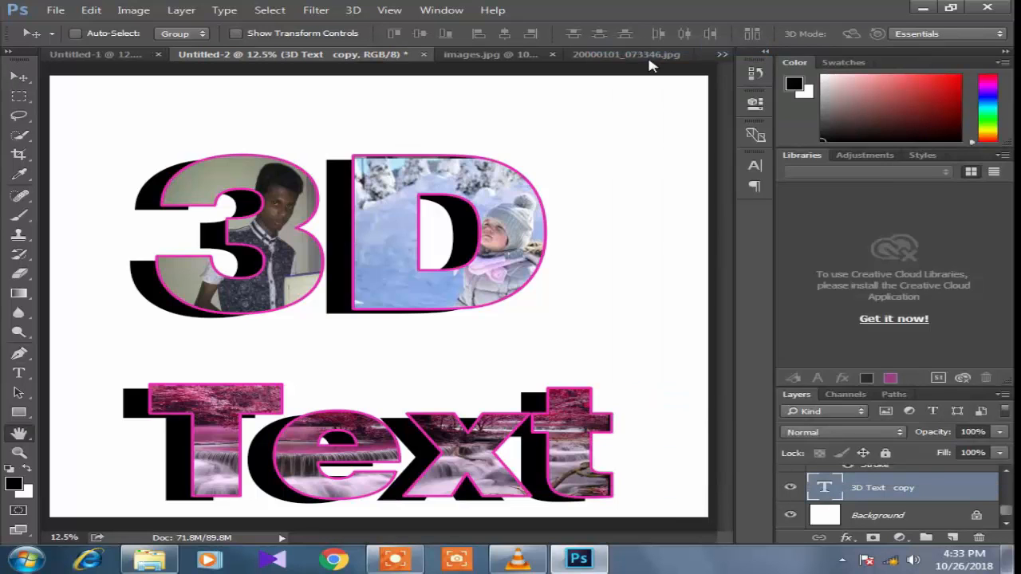
{"action": "left_click_drag", "start_coordinate": [670, 68], "coordinate": [958, 60]}
{"action": "left_click", "coordinate": [492, 185]}
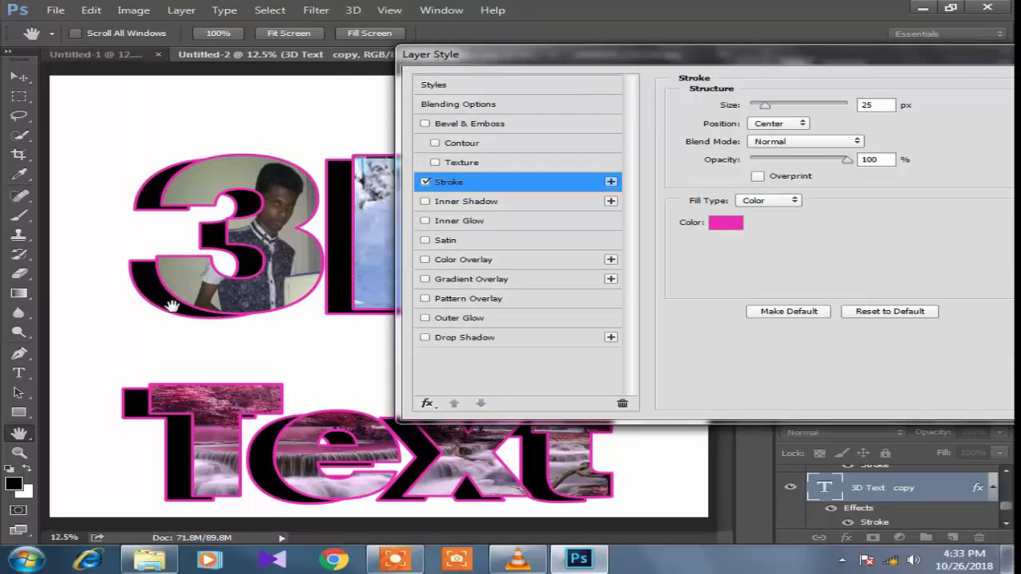
- Try turquoise, blue and dark green for the black text's stroke color and settle on bright magenta
{"action": "left_click", "coordinate": [707, 224]}
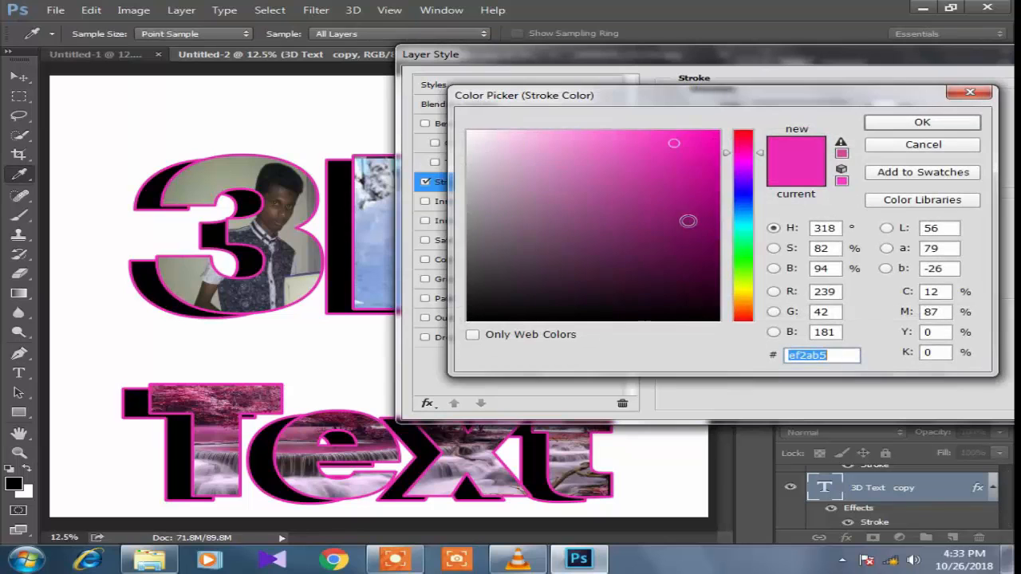
{"action": "left_click", "coordinate": [742, 228]}
{"action": "left_click", "coordinate": [684, 156]}
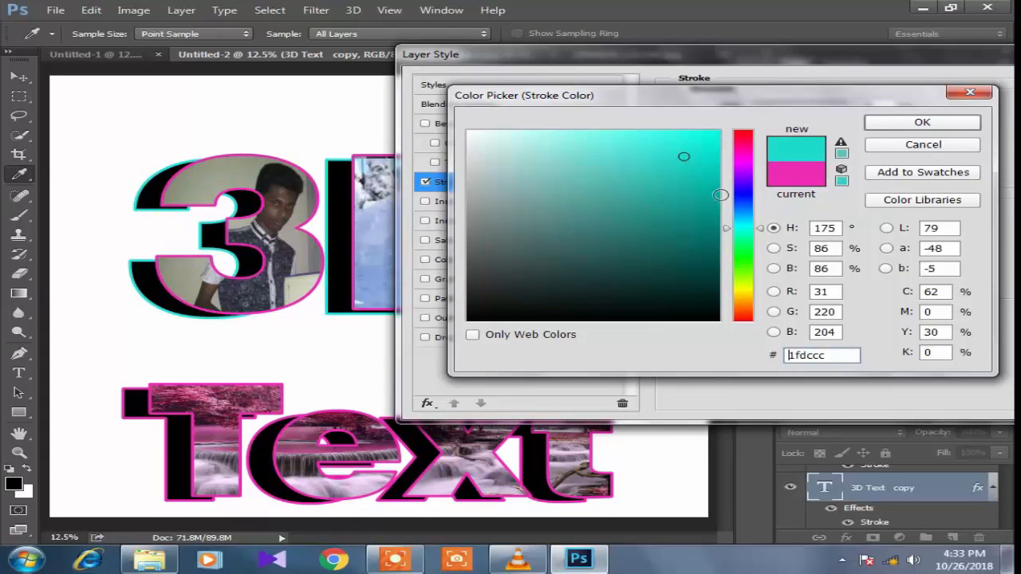
{"action": "left_click", "coordinate": [747, 195]}
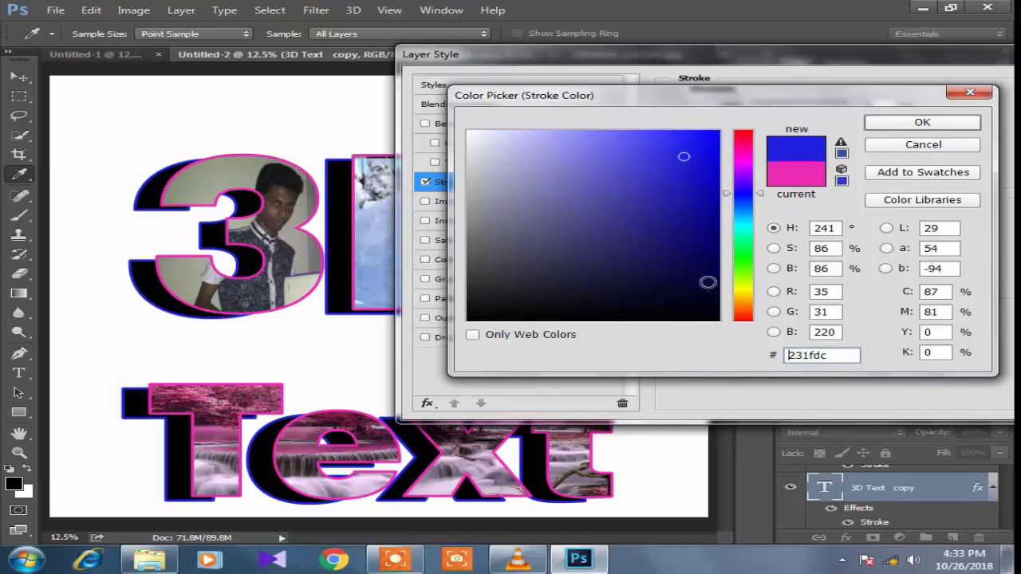
{"action": "left_click", "coordinate": [699, 302]}
{"action": "left_click", "coordinate": [742, 253]}
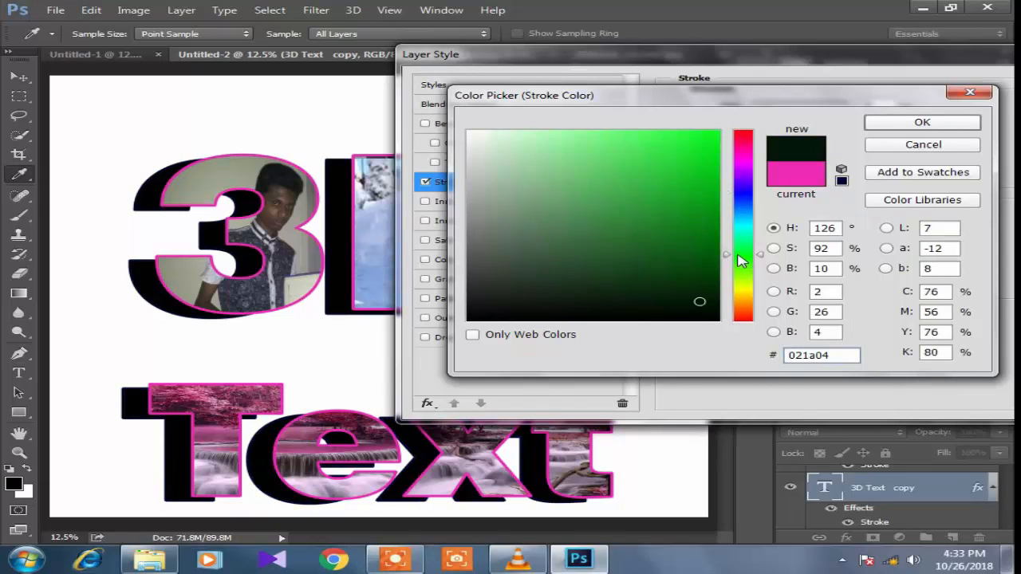
{"action": "key", "text": "Escape"}
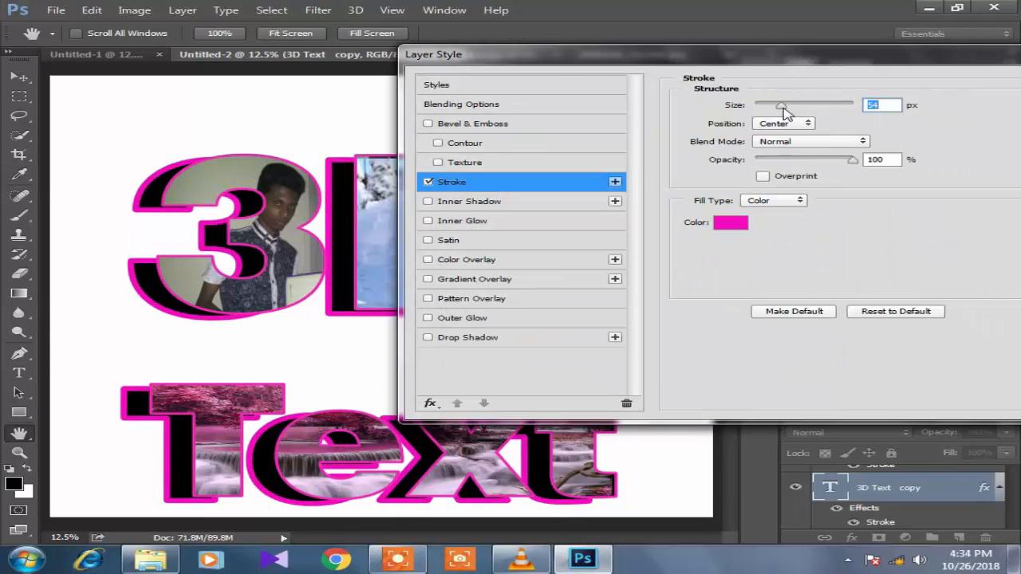
- Set the black text's stroke to 27 px with position Inside and apply the layer style
{"action": "mouse_move", "coordinate": [781, 110]}
{"action": "left_mouse_down"}
{"action": "mouse_move", "coordinate": [757, 112]}
{"action": "mouse_move", "coordinate": [773, 114]}
{"action": "left_mouse_up"}
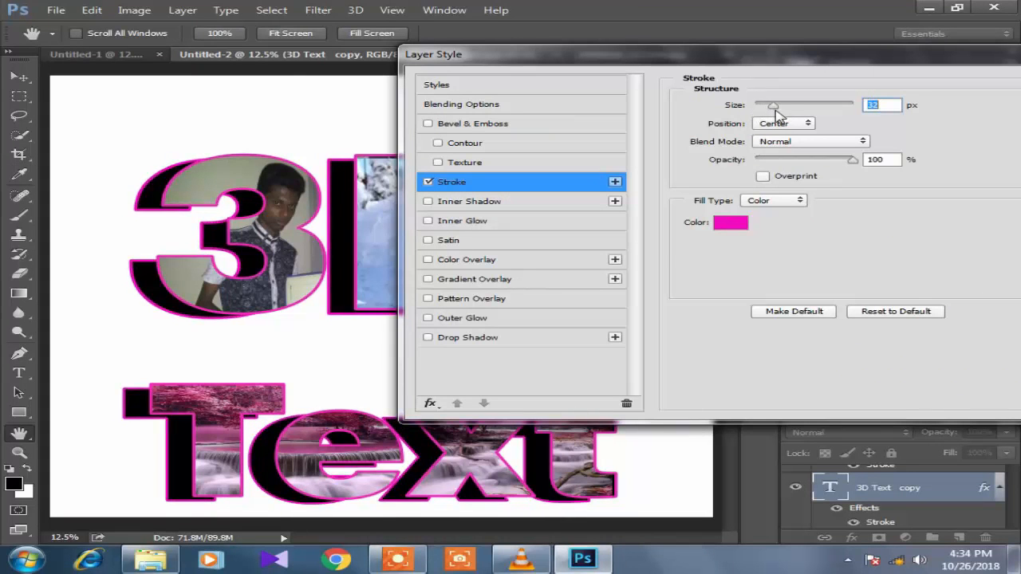
{"action": "left_click", "coordinate": [784, 123]}
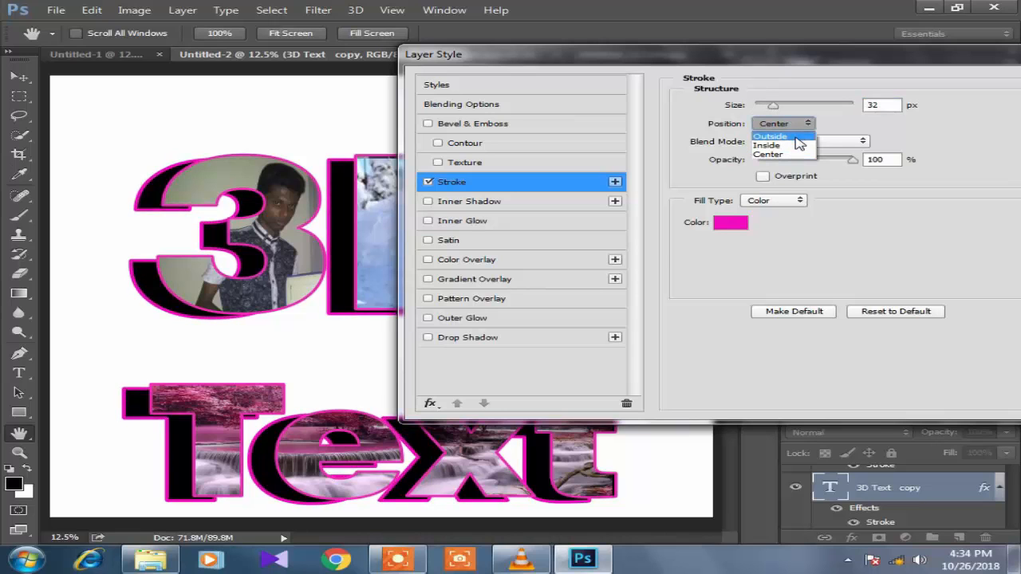
{"action": "left_click", "coordinate": [796, 145]}
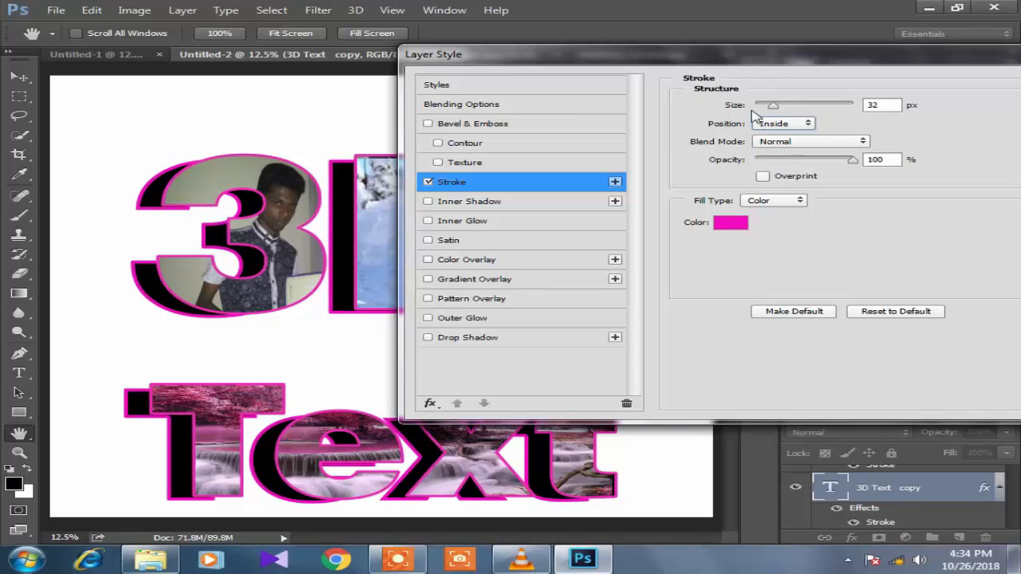
{"action": "mouse_move", "coordinate": [765, 105]}
{"action": "left_mouse_down"}
{"action": "mouse_move", "coordinate": [832, 113]}
{"action": "mouse_move", "coordinate": [771, 113]}
{"action": "left_mouse_up"}
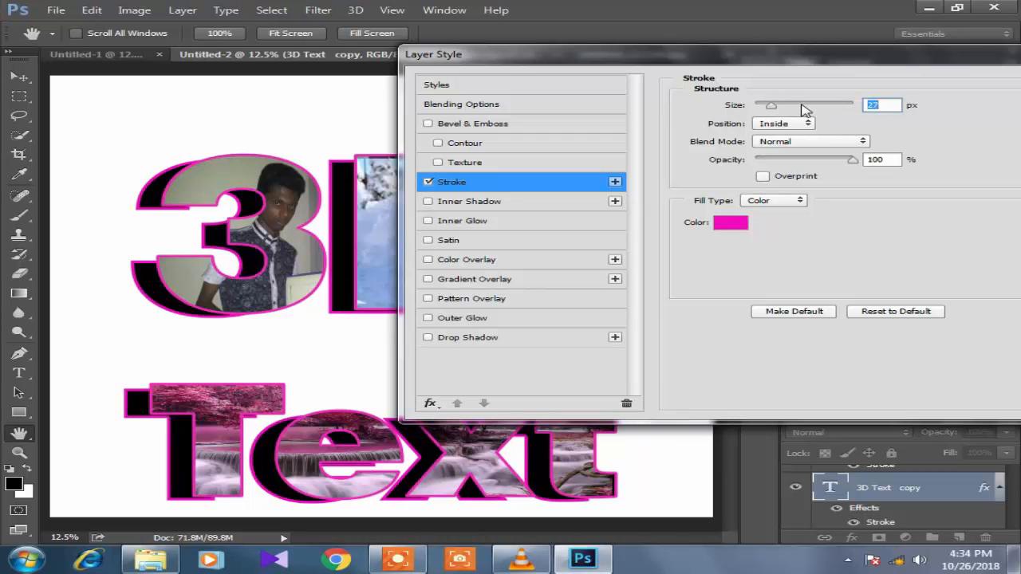
{"action": "left_click_drag", "start_coordinate": [890, 56], "coordinate": [722, 78]}
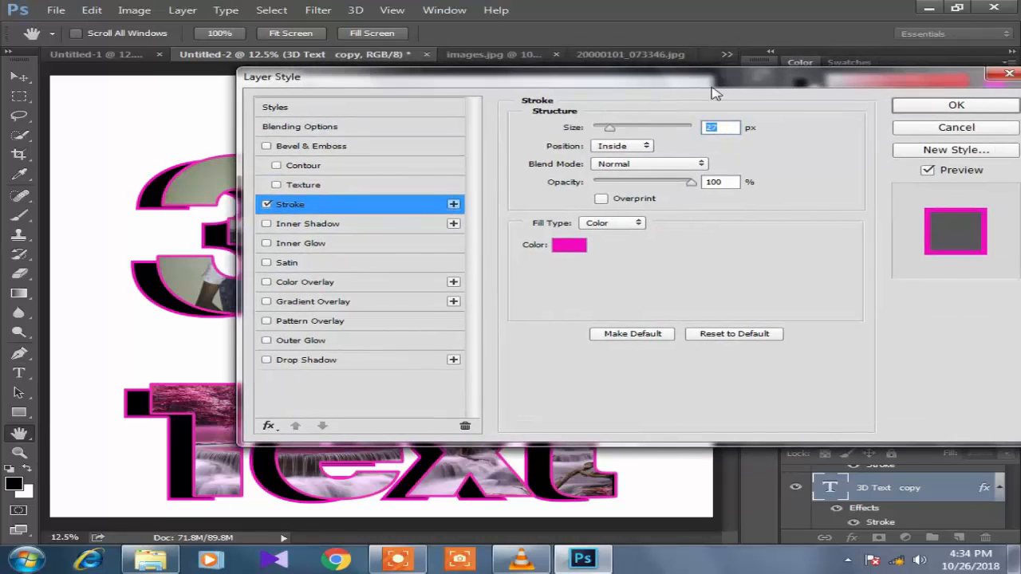
{"action": "left_click", "coordinate": [917, 110]}
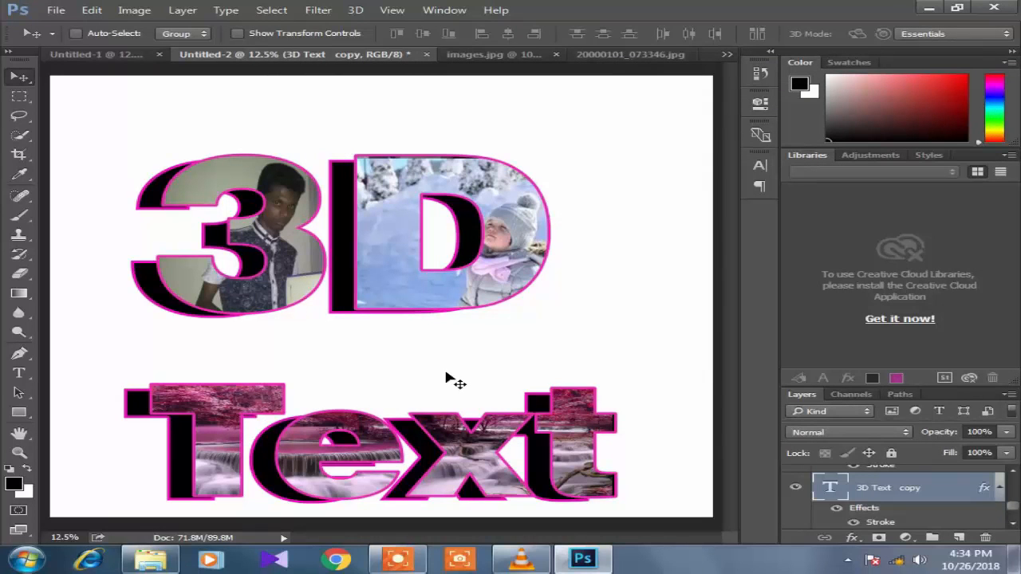
- Nudge the black 3D Text copy behind the photo-filled letters so it shows as an even depth edge on their left side
{"action": "mouse_move", "coordinate": [398, 466]}
{"action": "left_mouse_down"}
{"action": "mouse_move", "coordinate": [435, 442]}
{"action": "mouse_move", "coordinate": [410, 458]}
{"action": "mouse_move", "coordinate": [415, 448]}
{"action": "mouse_move", "coordinate": [447, 451]}
{"action": "left_mouse_up"}
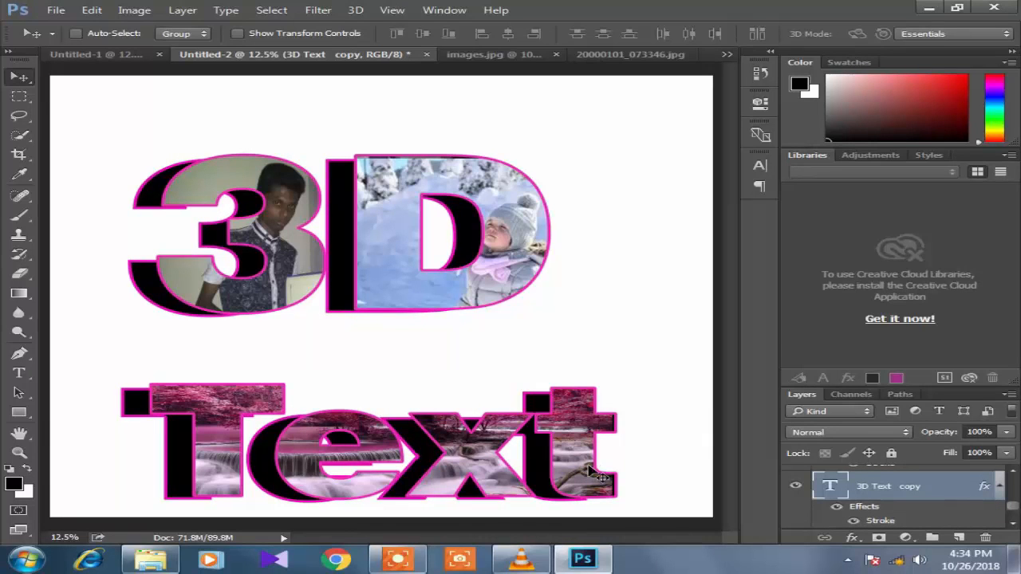
{"action": "key", "text": "shift+Right"}
{"action": "key", "text": "shift+Right"}
{"action": "key", "text": "shift+Right"}
{"action": "key", "text": "shift+Right"}
{"action": "key", "text": "shift+Right"}
{"action": "key", "text": "shift+Left"}
{"action": "key", "text": "shift+Left"}
{"action": "key", "text": "shift+Left"}
{"action": "key", "text": "shift+Up"}
{"action": "key", "text": "shift+Up"}
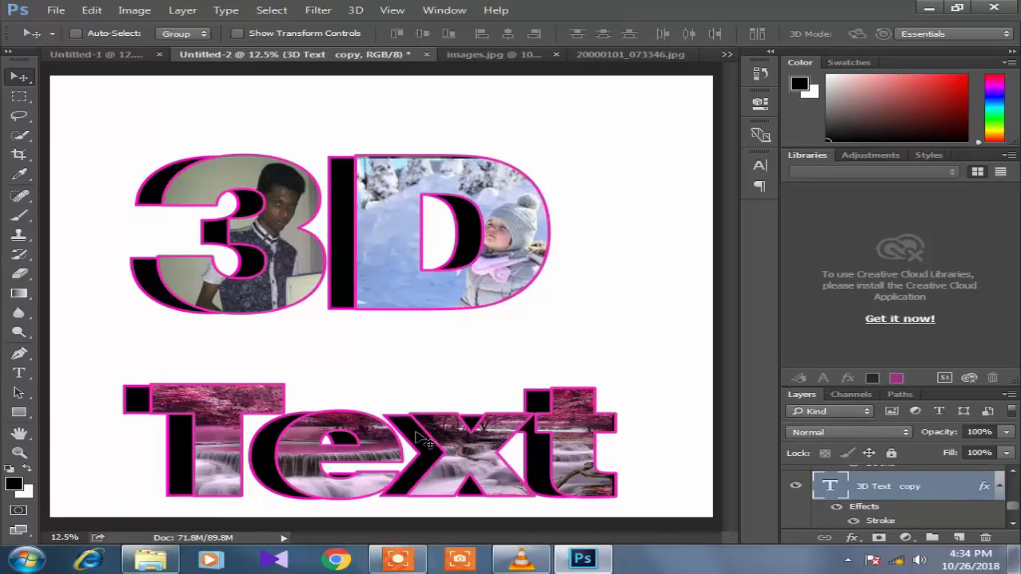
{"action": "key", "text": "shift+Left"}
{"action": "key", "text": "shift+Left"}
{"action": "key", "text": "shift+Left"}
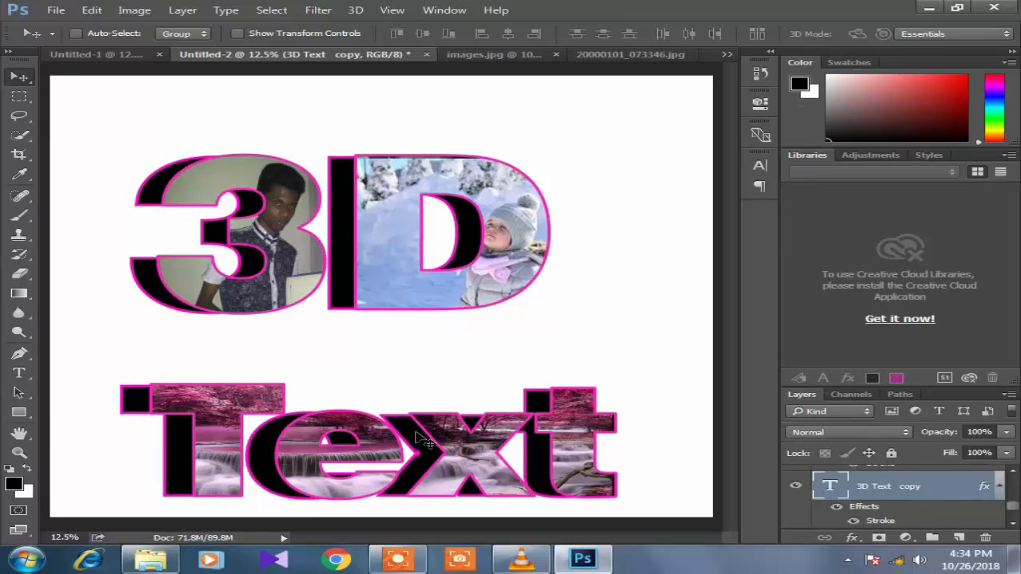
{"action": "key", "text": "shift+Down"}
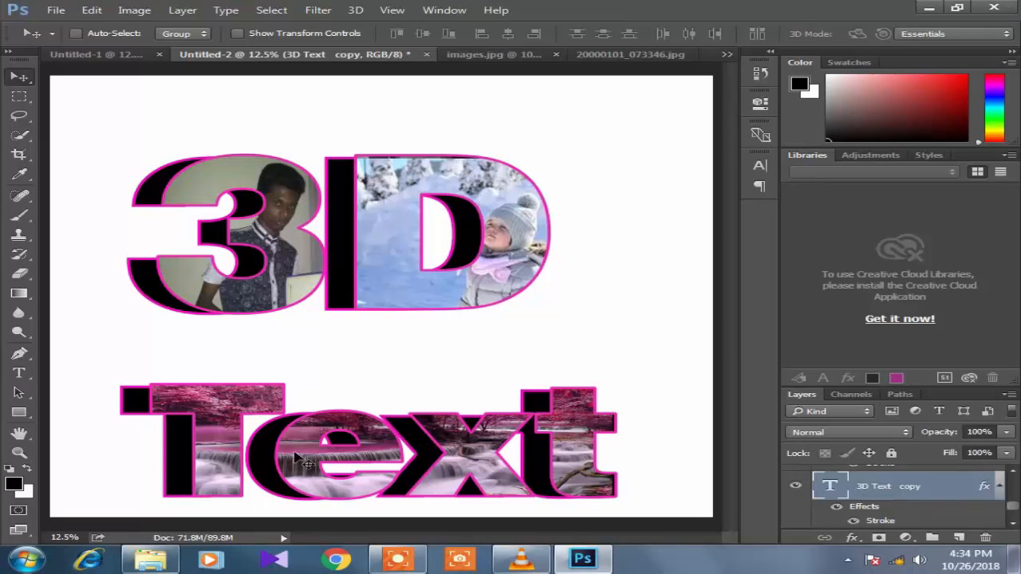
{"action": "left_click_drag", "start_coordinate": [281, 495], "coordinate": [270, 490]}
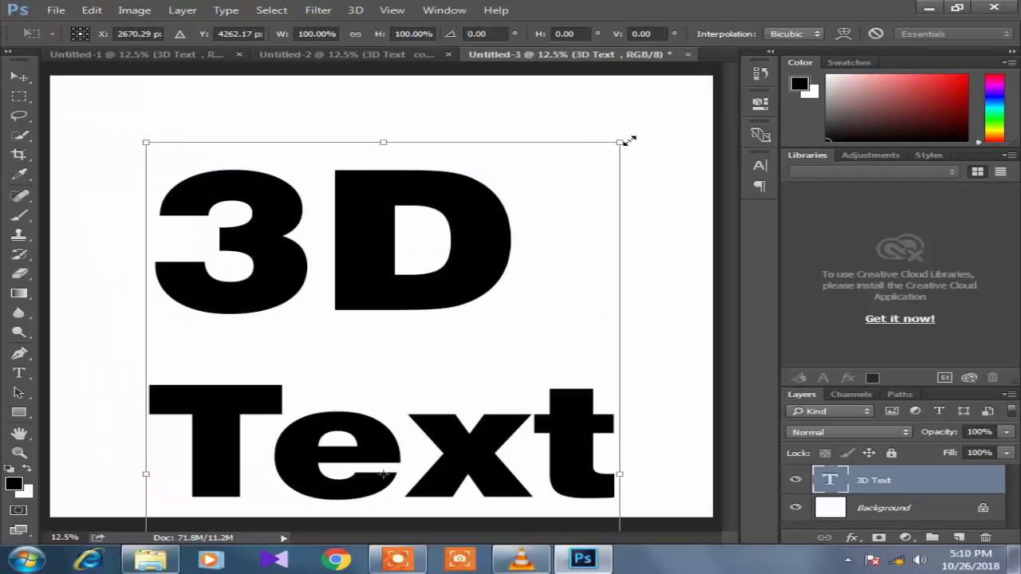
- Rotate the 3D Text layer in Untitled-3 to about -25.6° and move it so both words fit on the canvas
{"action": "left_click_drag", "start_coordinate": [583, 114], "coordinate": [413, 109]}
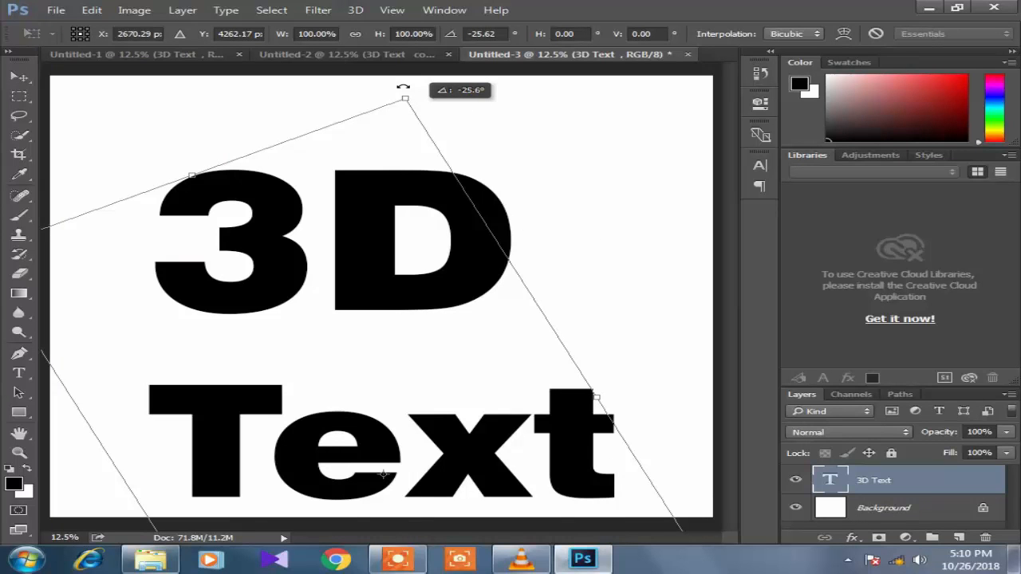
{"action": "left_click_drag", "start_coordinate": [403, 101], "coordinate": [408, 99]}
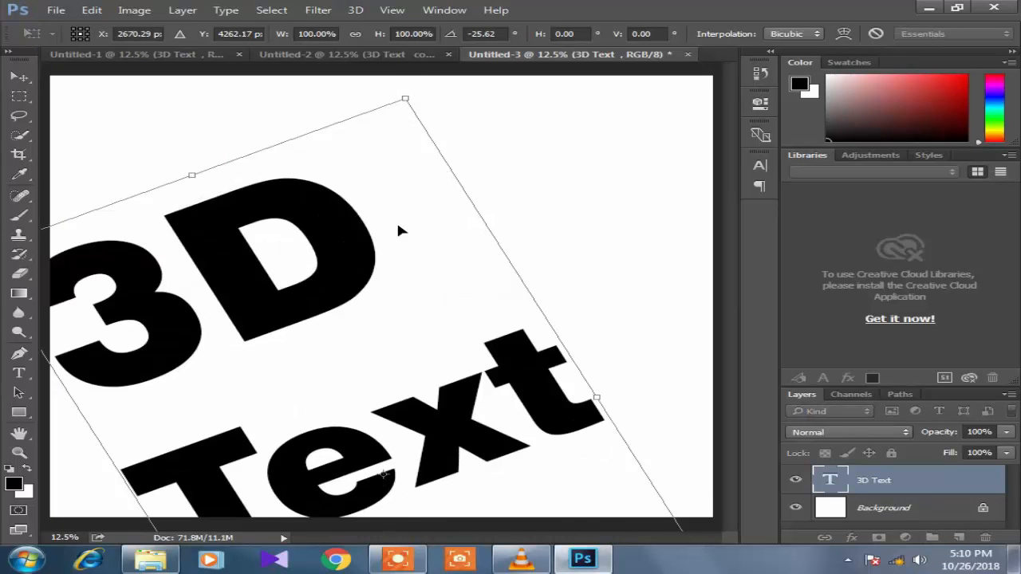
{"action": "left_click_drag", "start_coordinate": [344, 351], "coordinate": [391, 318]}
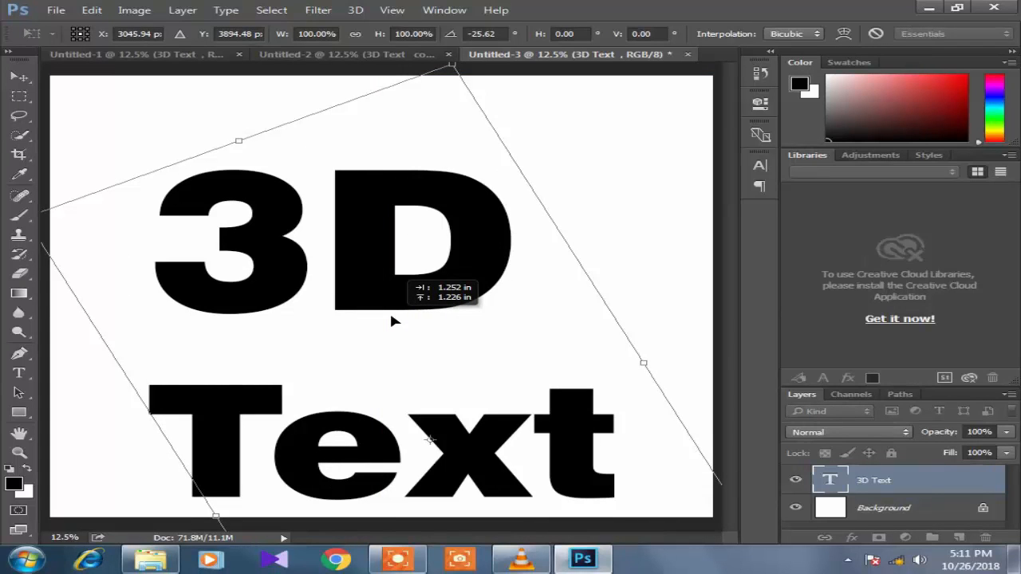
{"action": "left_click_drag", "start_coordinate": [391, 316], "coordinate": [437, 304]}
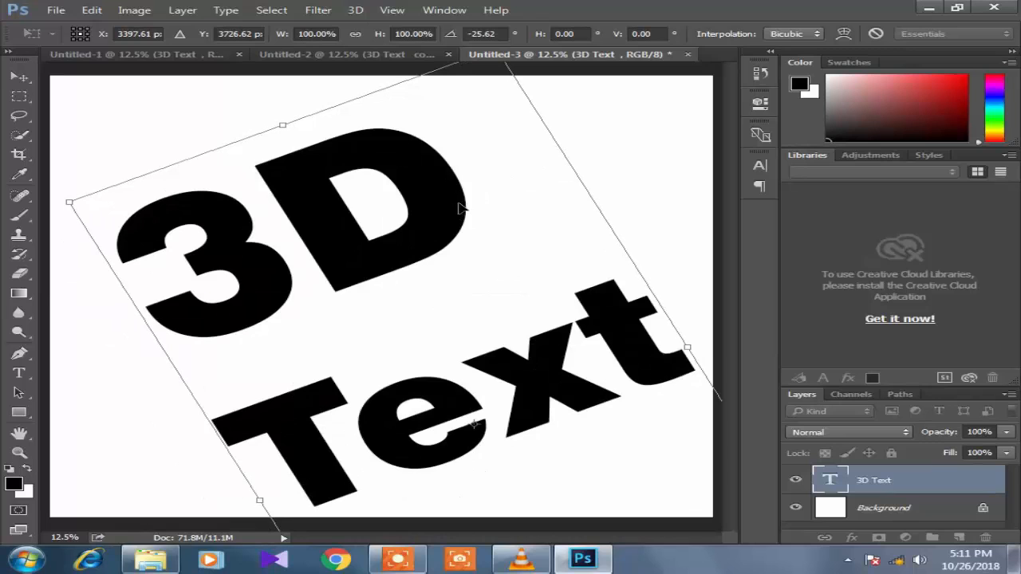
{"action": "key", "text": "v"}
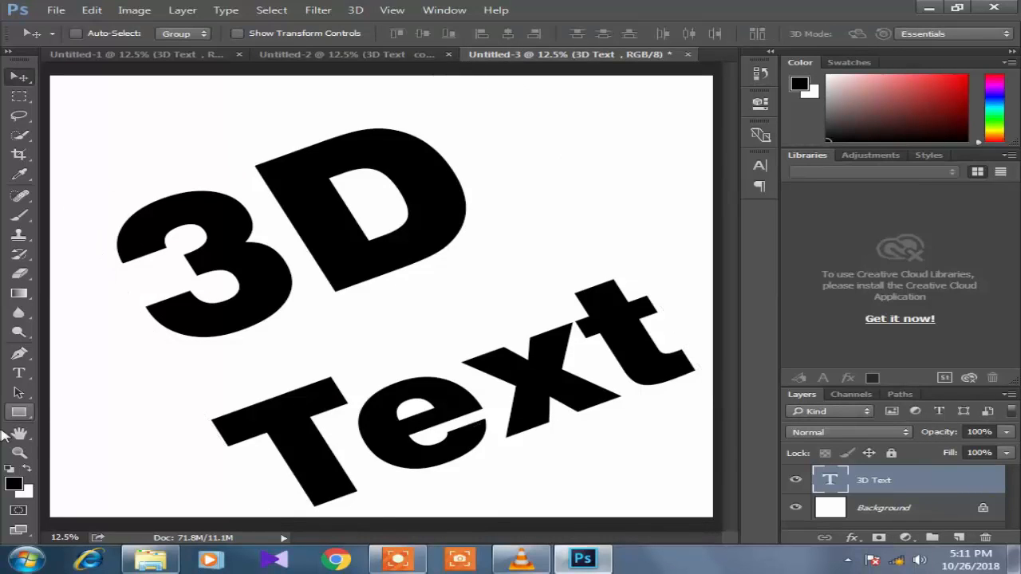
- Set the font size of the "3D" line to 550 pt and commit the text edit
{"action": "left_click", "coordinate": [19, 372]}
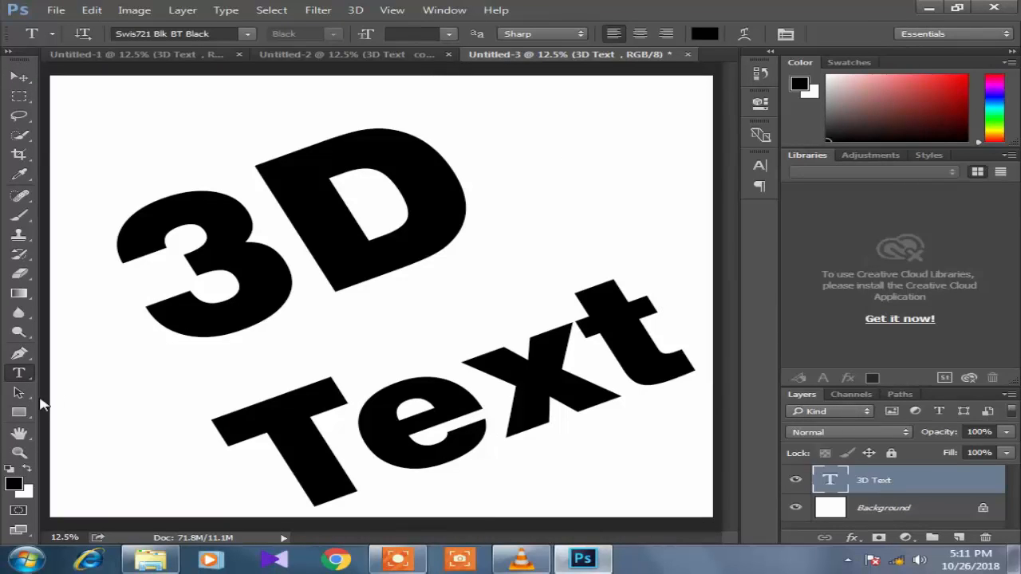
{"action": "left_click", "coordinate": [376, 236]}
{"action": "left_click_drag", "start_coordinate": [470, 189], "coordinate": [168, 249]}
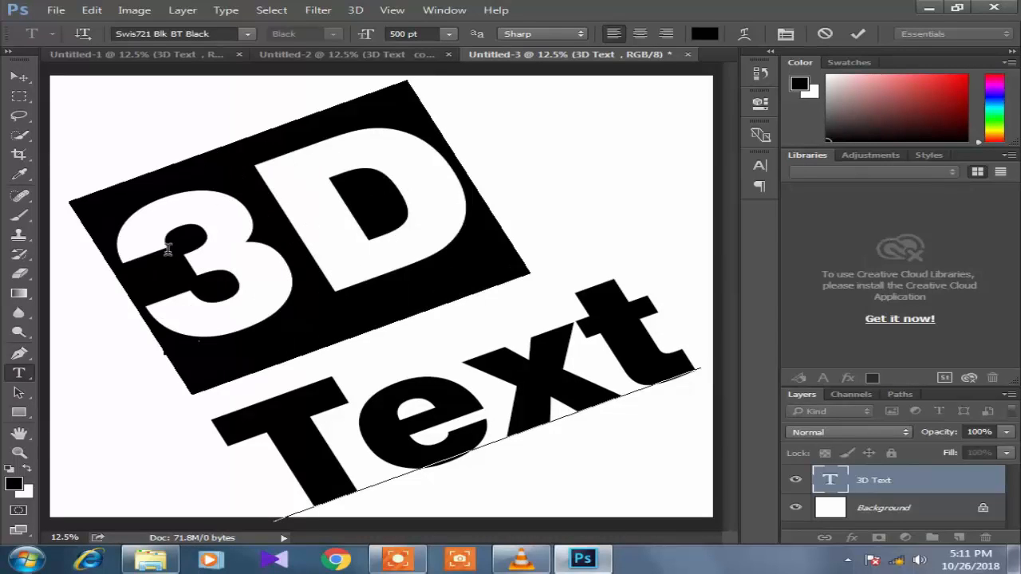
{"action": "left_click", "coordinate": [362, 36]}
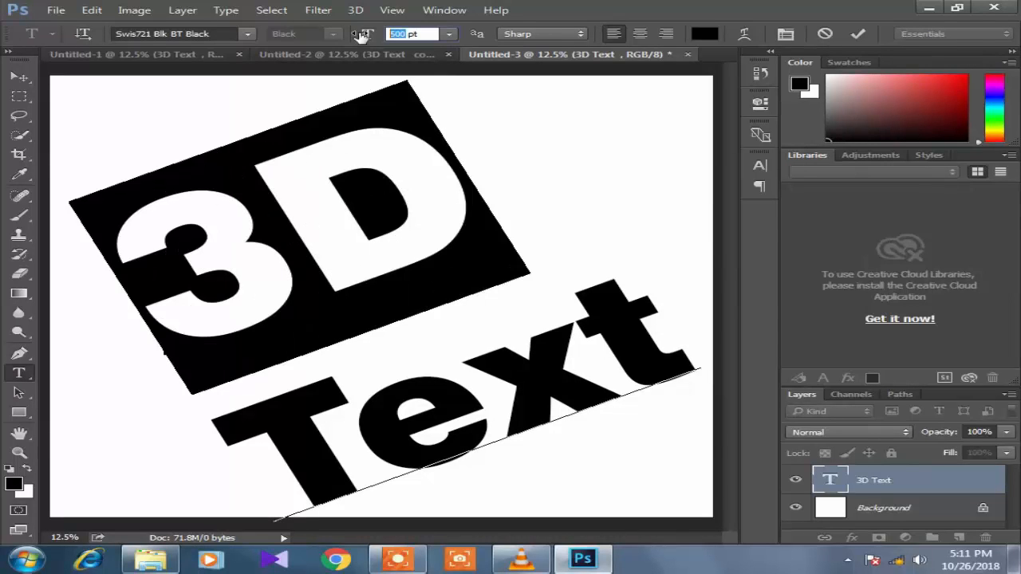
{"action": "type", "text": "550"}
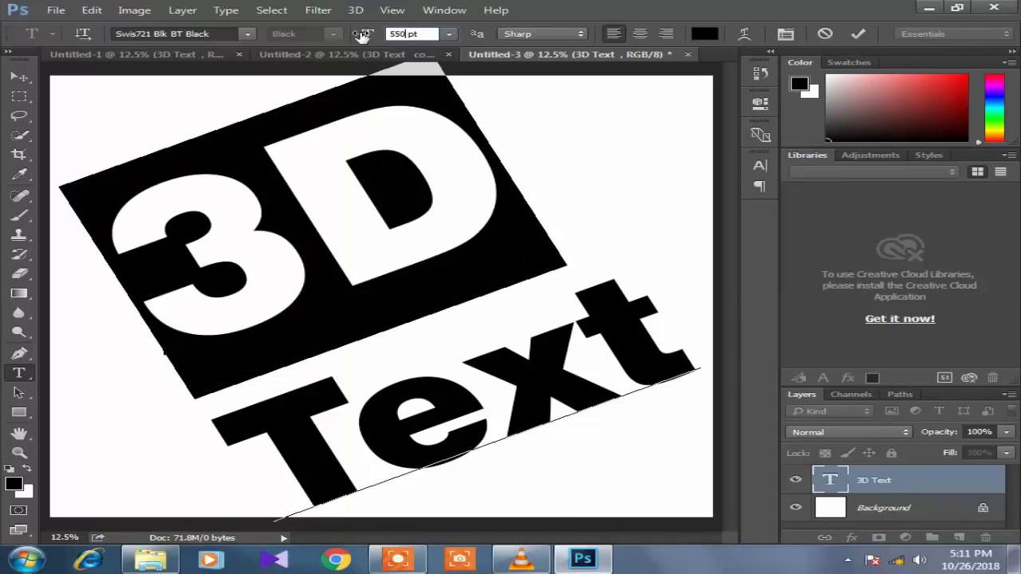
{"action": "key", "text": "Return"}
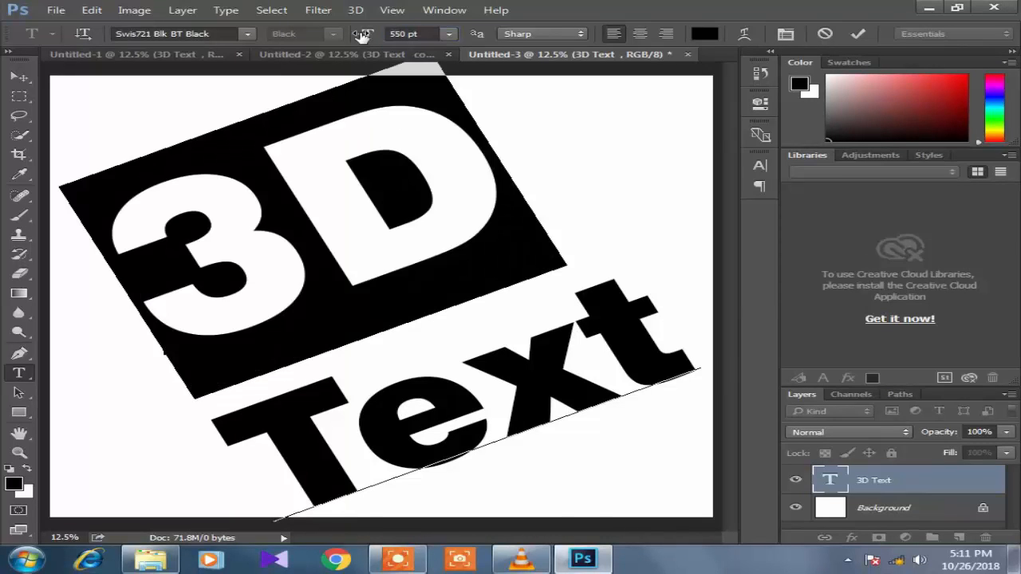
{"action": "left_click", "coordinate": [601, 214]}
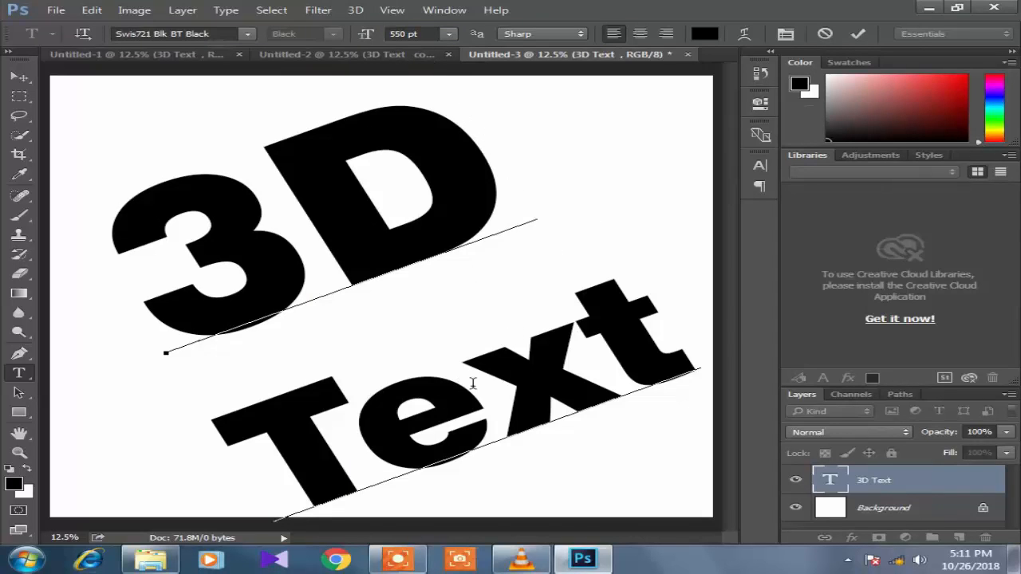
{"action": "left_click", "coordinate": [24, 78]}
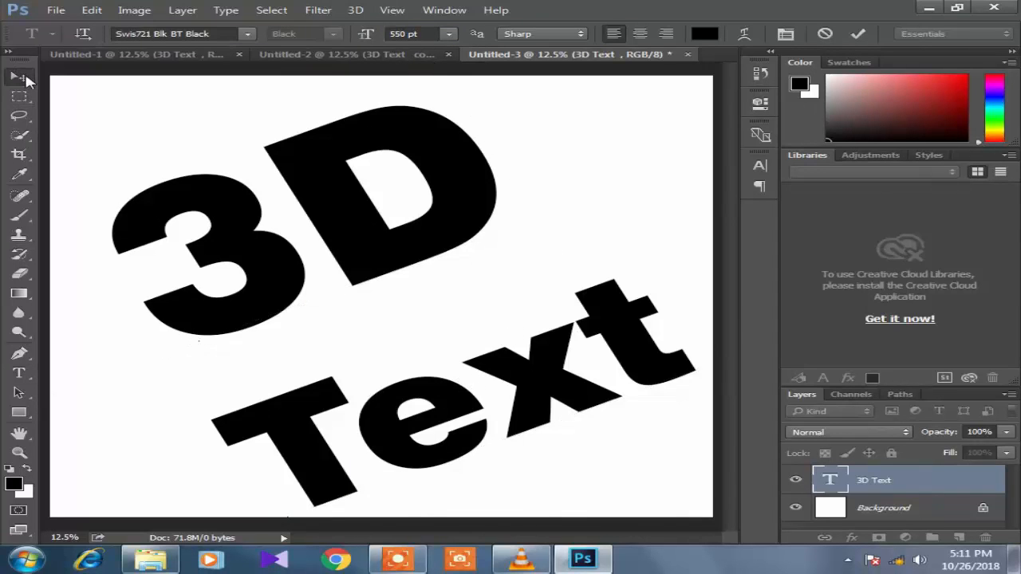
- Open the photo 20000101_073346 from the wallpepar folder on the Desktop
{"action": "left_click", "coordinate": [55, 11]}
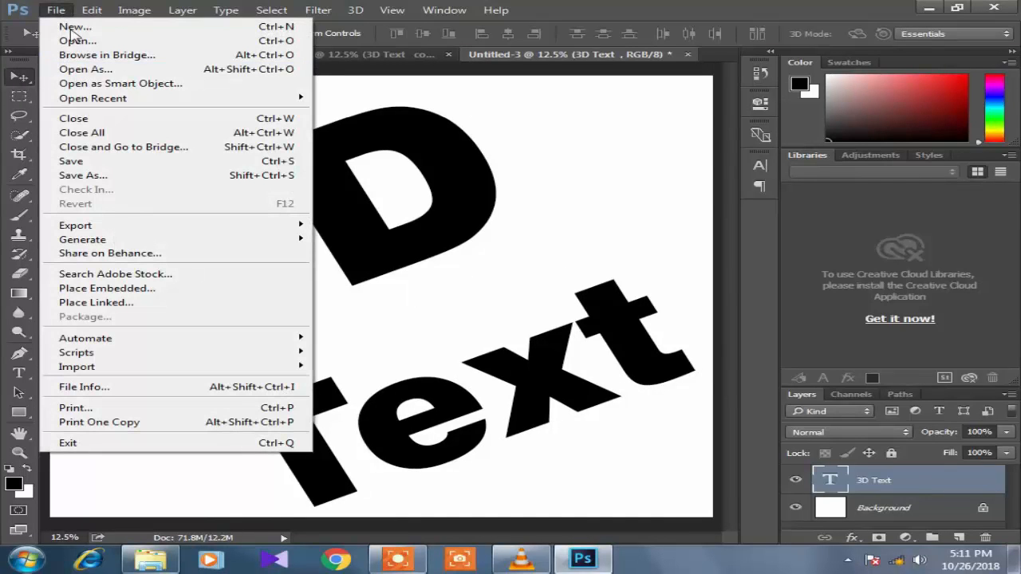
{"action": "left_click", "coordinate": [75, 41]}
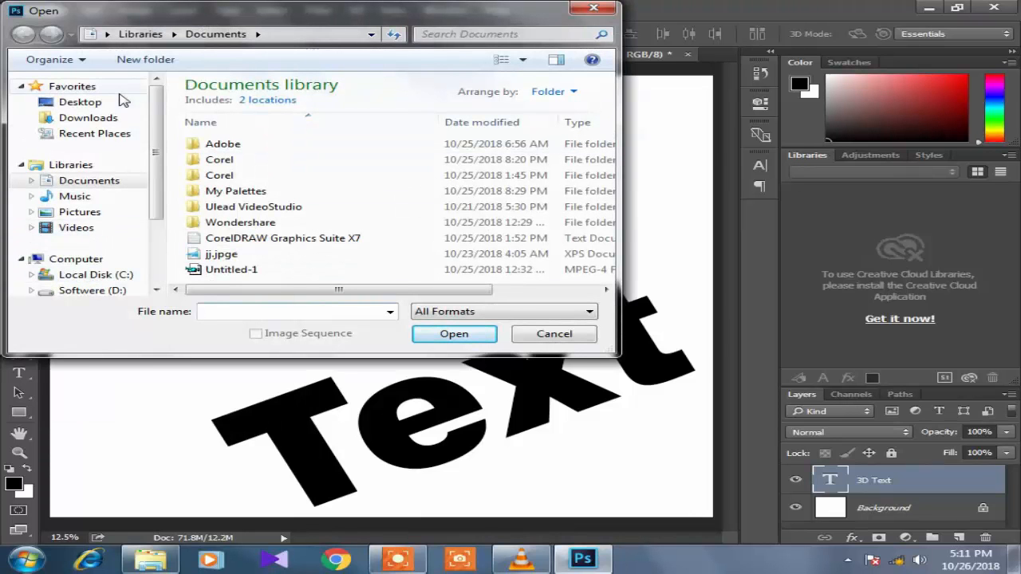
{"action": "left_click", "coordinate": [94, 104]}
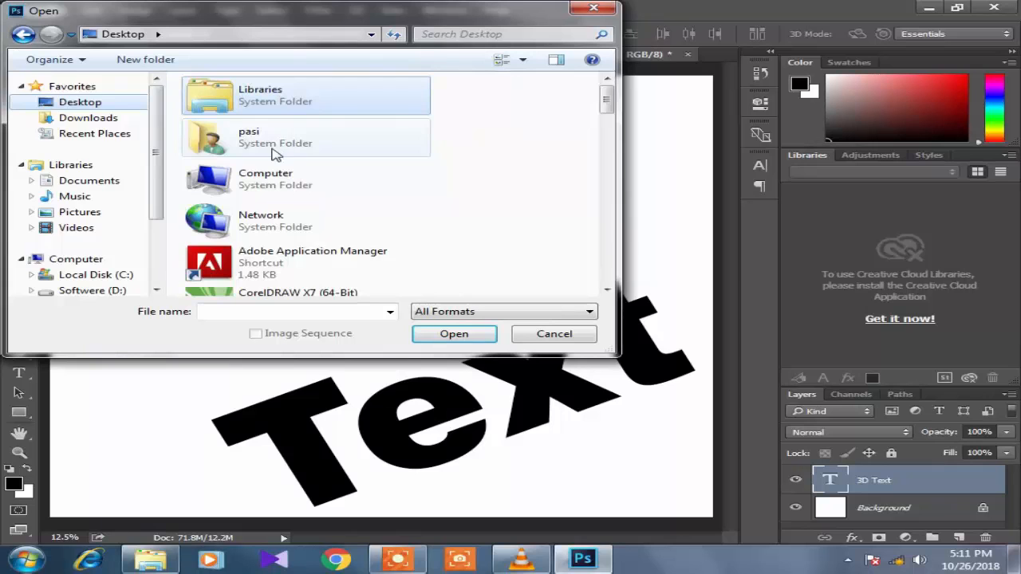
{"action": "scroll", "coordinate": [296, 230], "scroll_direction": "down", "scroll_amount": 5}
{"action": "scroll", "coordinate": [297, 231], "scroll_direction": "down", "scroll_amount": 3}
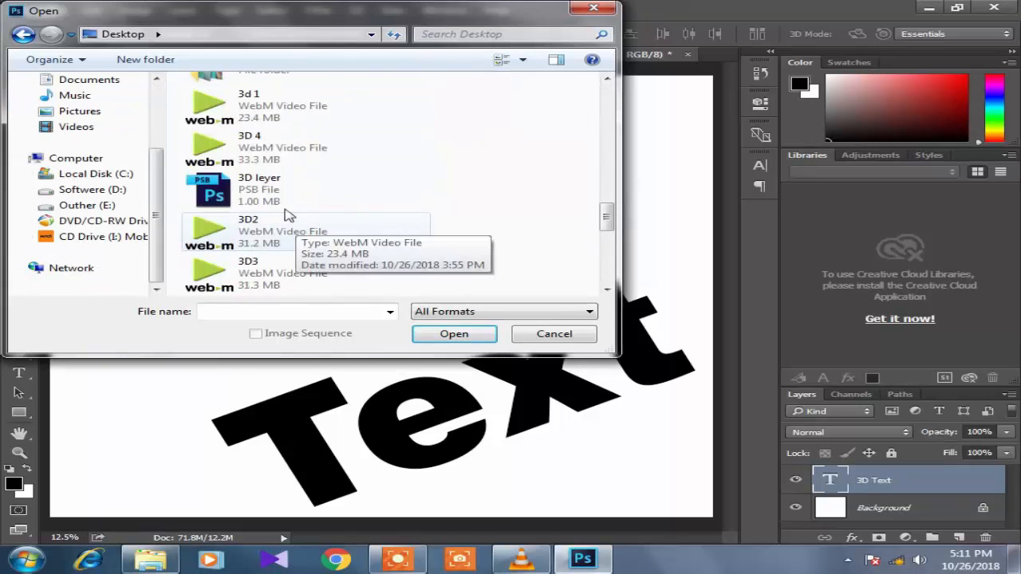
{"action": "scroll", "coordinate": [287, 215], "scroll_direction": "up", "scroll_amount": 3}
{"action": "left_click", "coordinate": [287, 182]}
{"action": "double_click", "coordinate": [287, 182]}
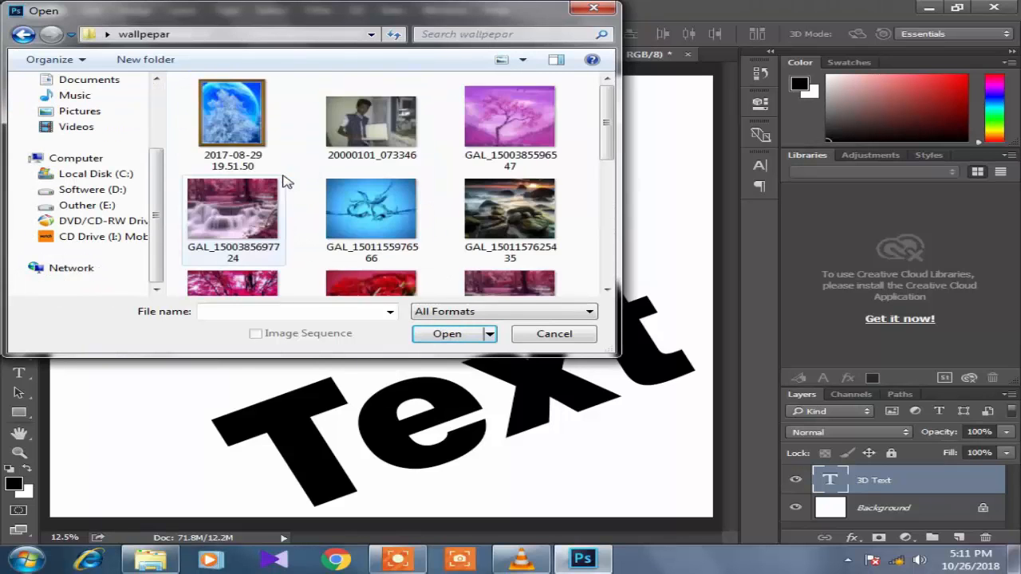
{"action": "double_click", "coordinate": [371, 123]}
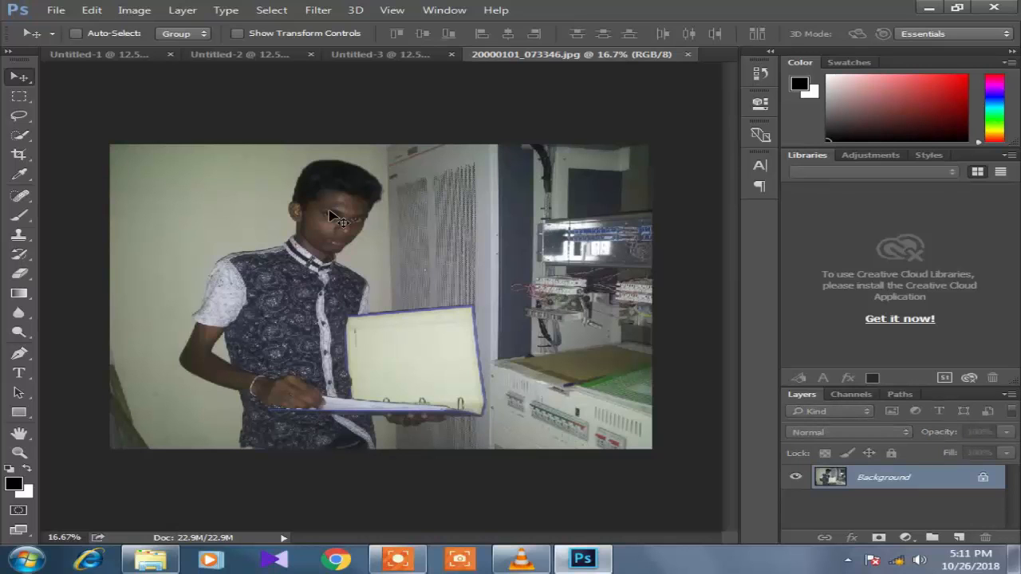
- Add the man's photo to Untitled-3 as a clipping mask on the 3D Text layer, positioned across the letters 3 and D
{"action": "left_click_drag", "start_coordinate": [417, 235], "coordinate": [303, 217]}
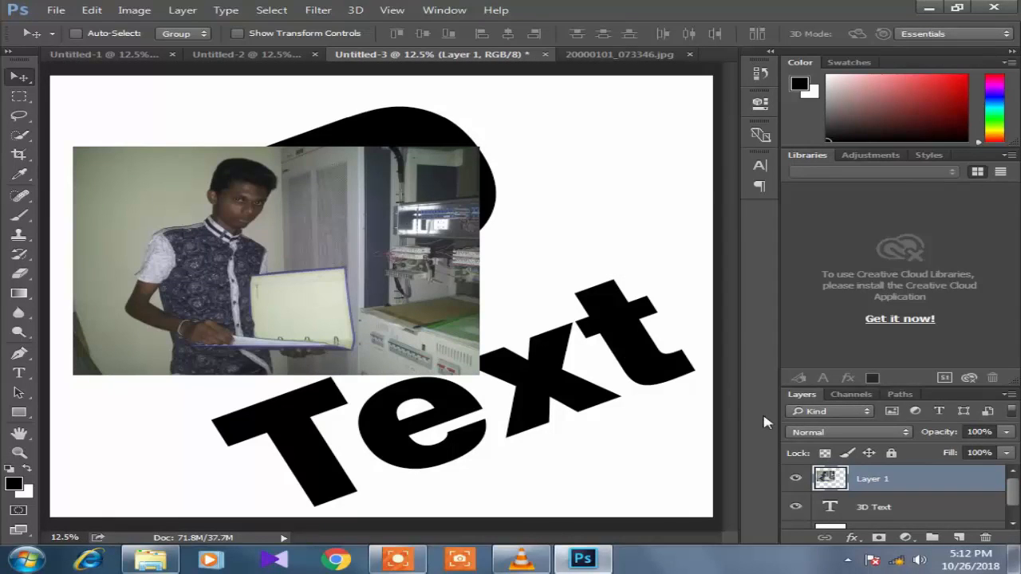
{"action": "right_click", "coordinate": [860, 481]}
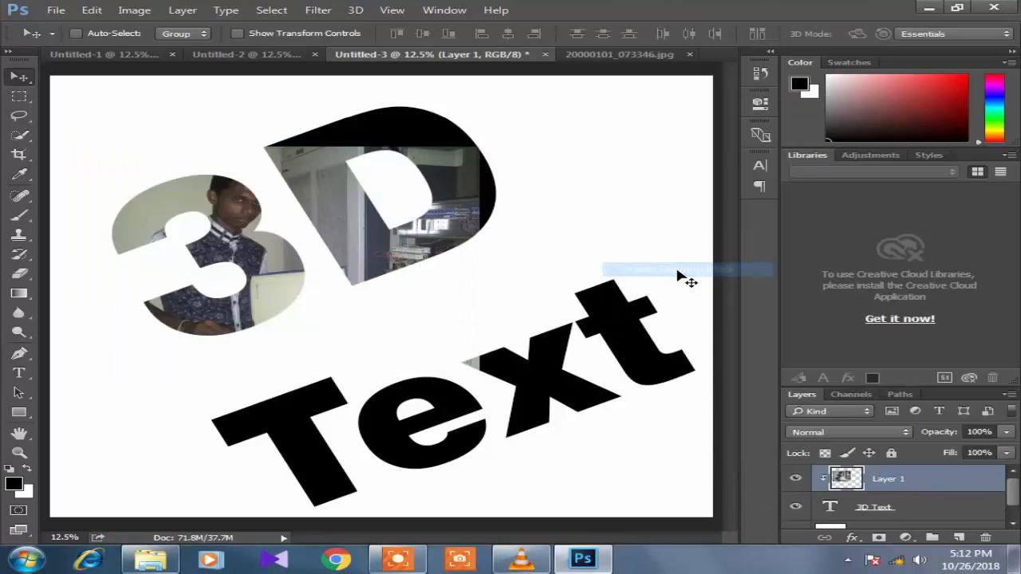
{"action": "left_click", "coordinate": [679, 271]}
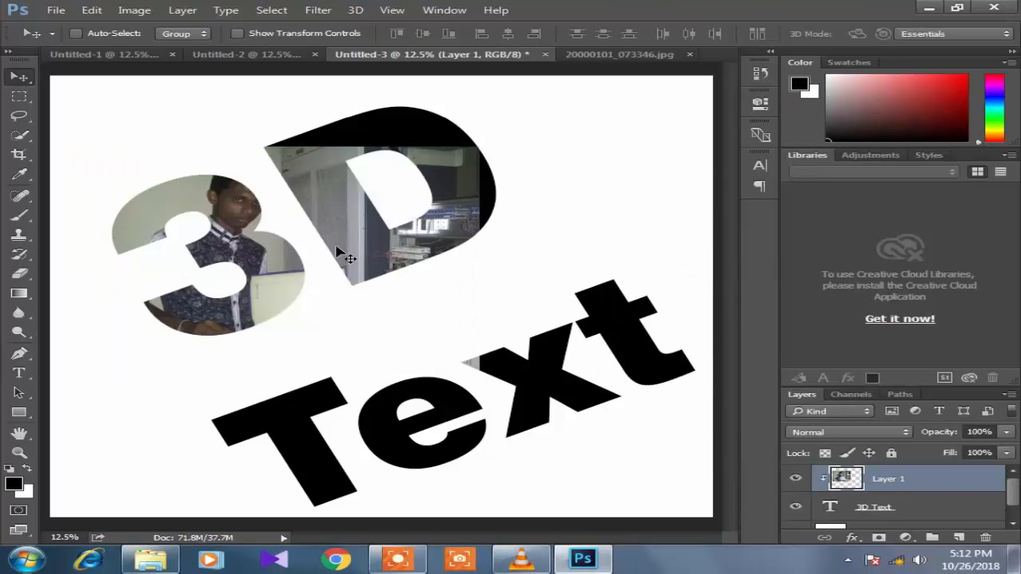
{"action": "left_click_drag", "start_coordinate": [287, 266], "coordinate": [390, 230]}
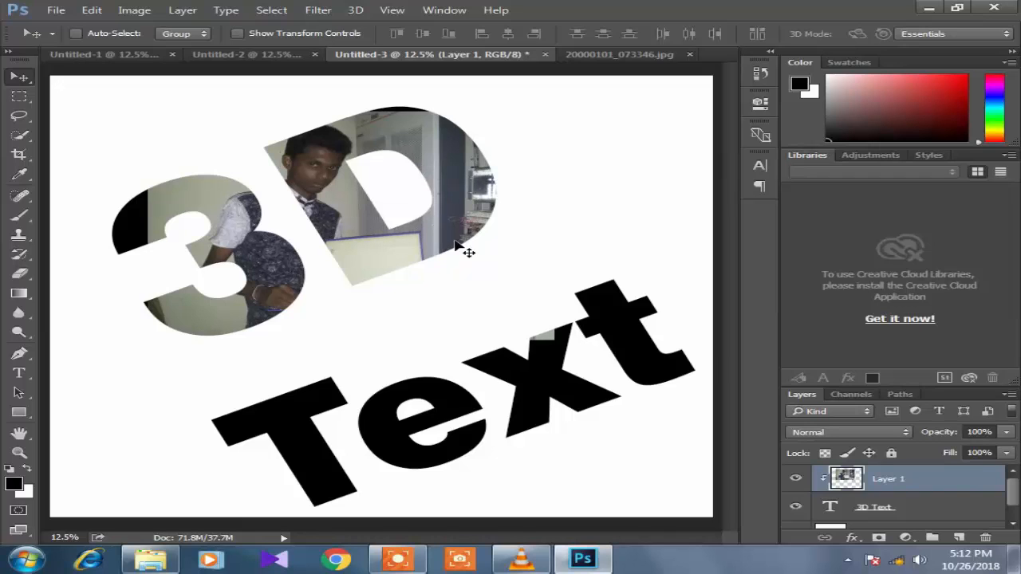
{"action": "left_click_drag", "start_coordinate": [323, 232], "coordinate": [324, 239]}
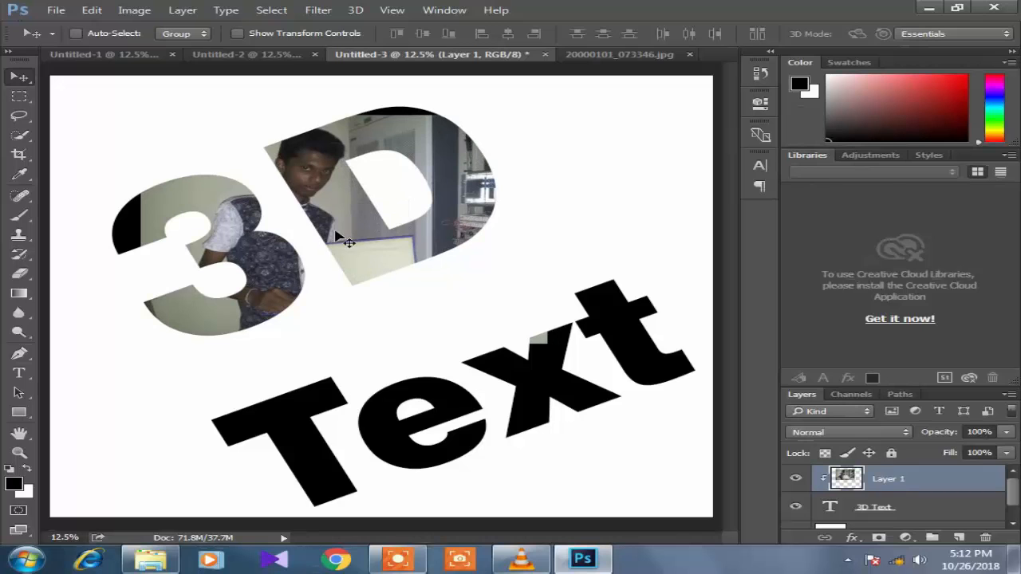
- Open the snowy picture named images from the wallpepar folder
{"action": "left_click", "coordinate": [55, 10]}
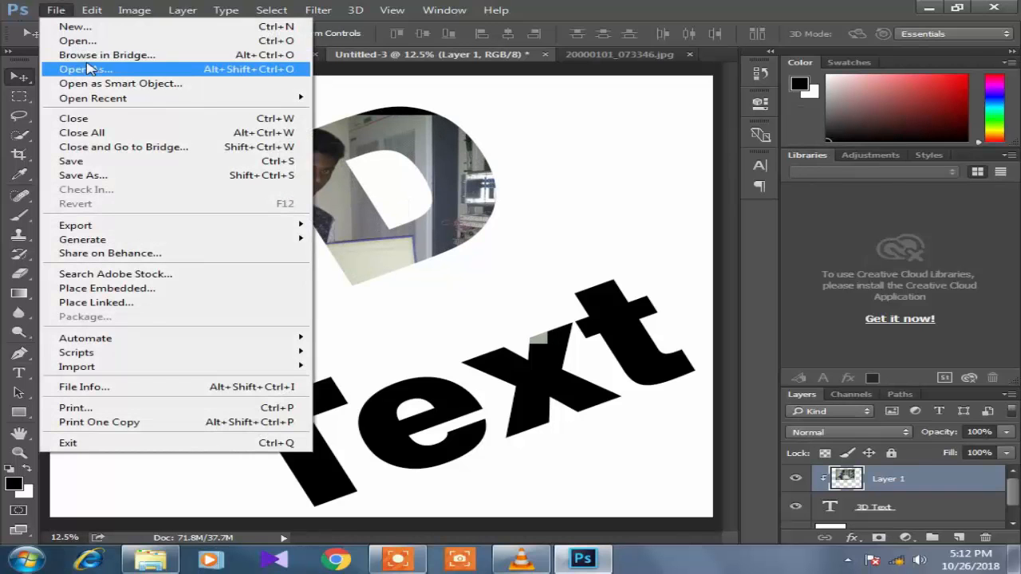
{"action": "left_click", "coordinate": [64, 39]}
{"action": "scroll", "coordinate": [387, 227], "scroll_direction": "down", "scroll_amount": 3}
{"action": "left_click", "coordinate": [489, 239]}
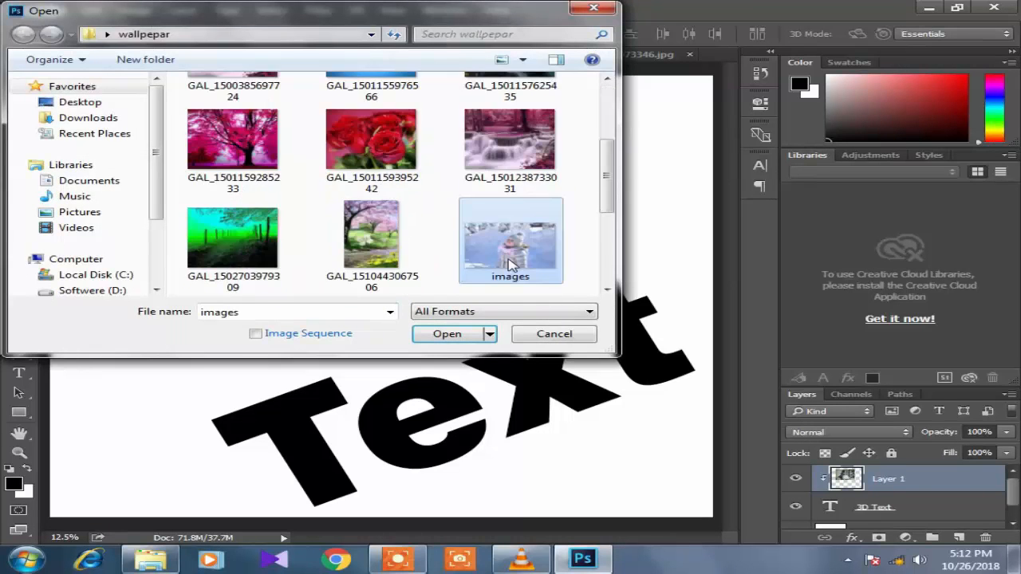
{"action": "double_click", "coordinate": [490, 239]}
- Place the snowy picture over the D in Untitled-3 and scale it to 558.91% width and 883.06% height
{"action": "left_click_drag", "start_coordinate": [434, 319], "coordinate": [387, 188]}
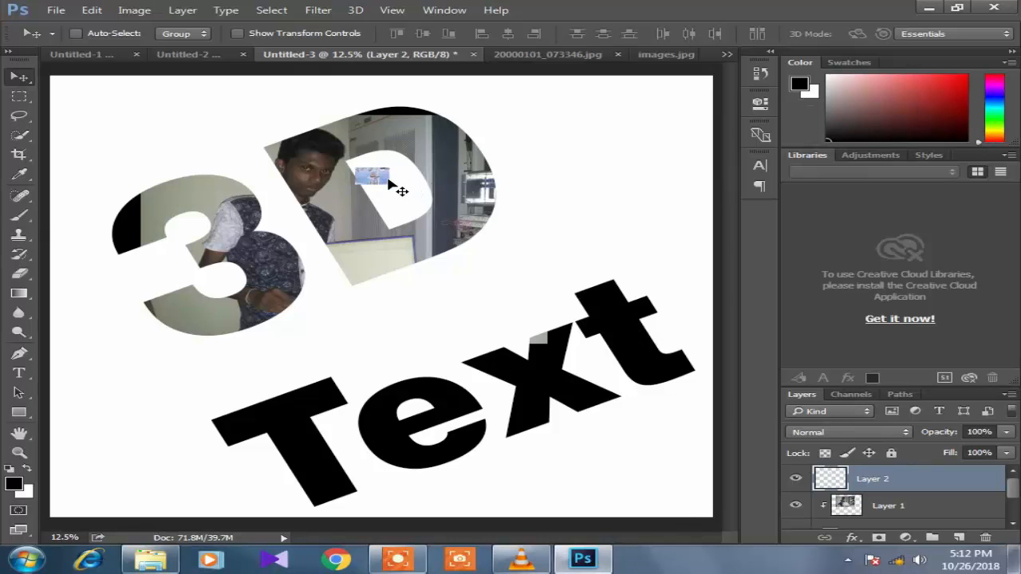
{"action": "key", "text": "ctrl+t"}
{"action": "left_click_drag", "start_coordinate": [393, 185], "coordinate": [530, 255]}
{"action": "left_click_drag", "start_coordinate": [413, 159], "coordinate": [428, 104]}
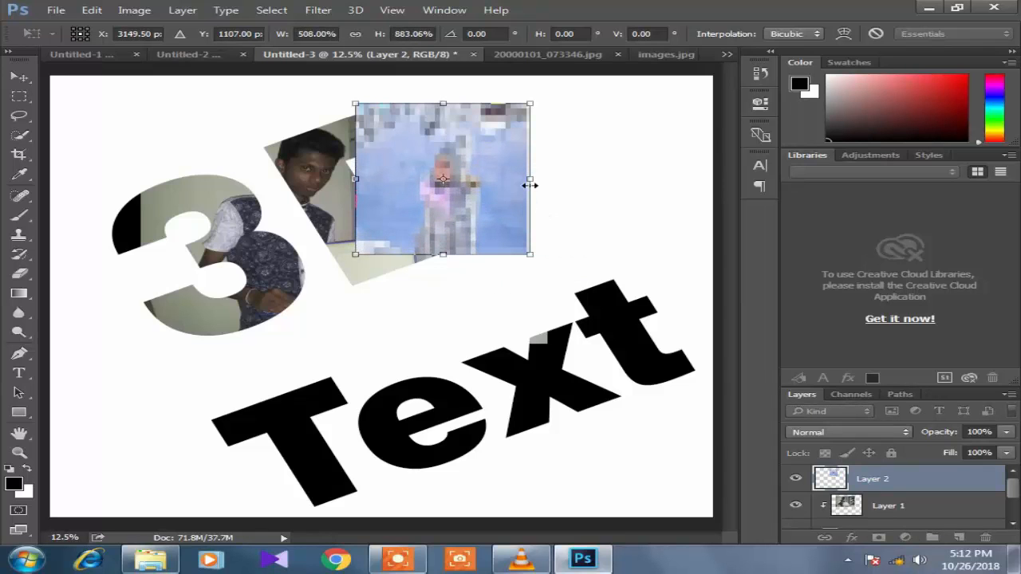
{"action": "left_click_drag", "start_coordinate": [526, 179], "coordinate": [546, 178]}
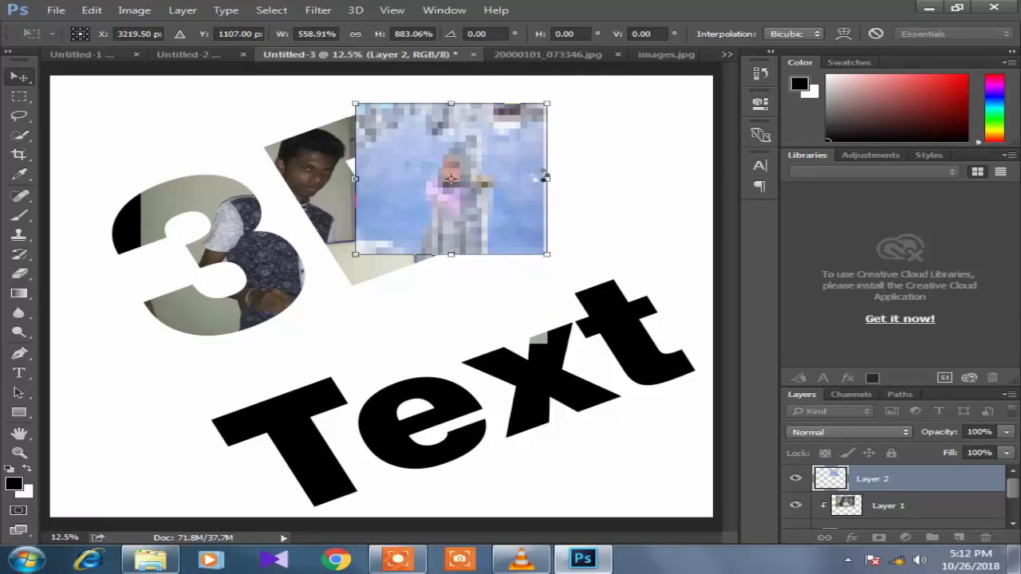
{"action": "key", "text": "Return"}
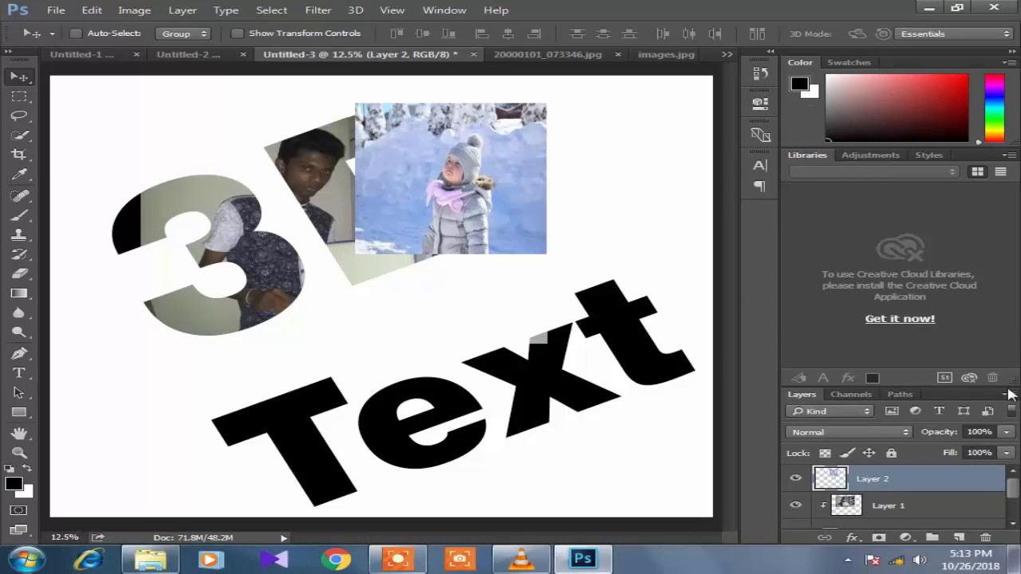
- Clip the snowy picture to the 3D Text letters and position it so the girl fills the curve of the D
{"action": "right_click", "coordinate": [899, 486]}
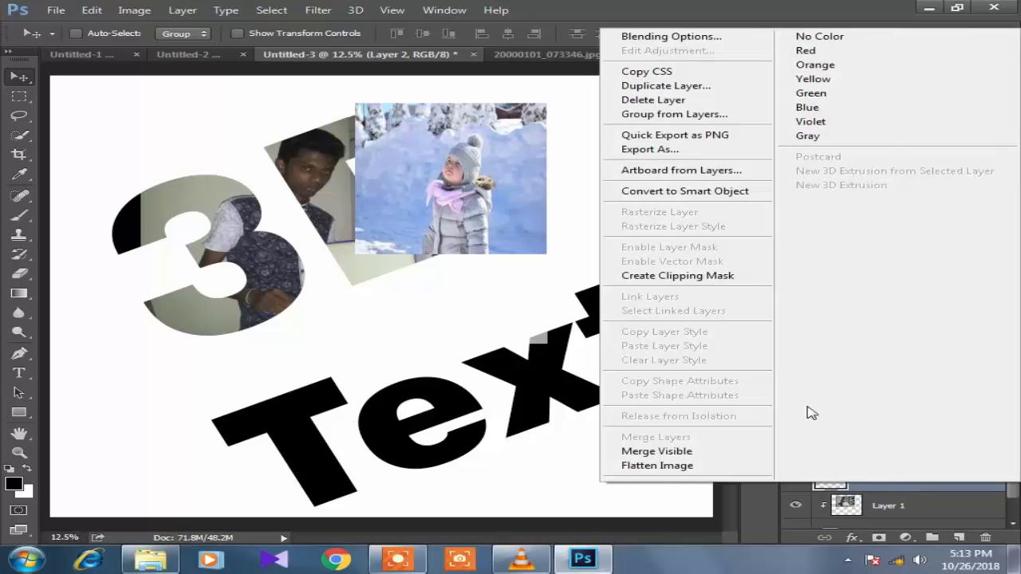
{"action": "left_click", "coordinate": [710, 276]}
{"action": "mouse_move", "coordinate": [484, 207]}
{"action": "left_mouse_down"}
{"action": "mouse_move", "coordinate": [444, 217]}
{"action": "mouse_move", "coordinate": [471, 225]}
{"action": "mouse_move", "coordinate": [468, 213]}
{"action": "left_mouse_up"}
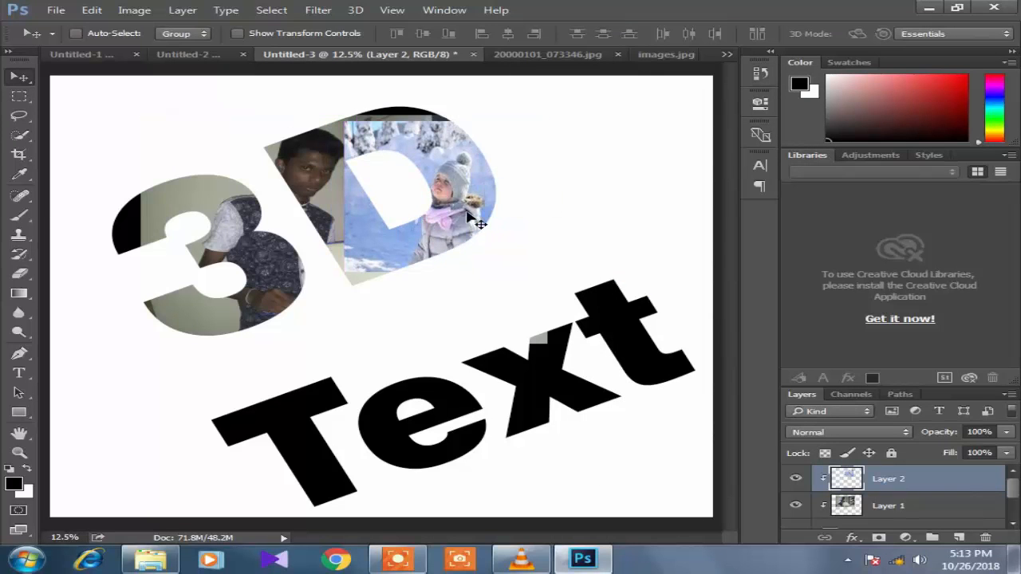
{"action": "key", "text": "e"}
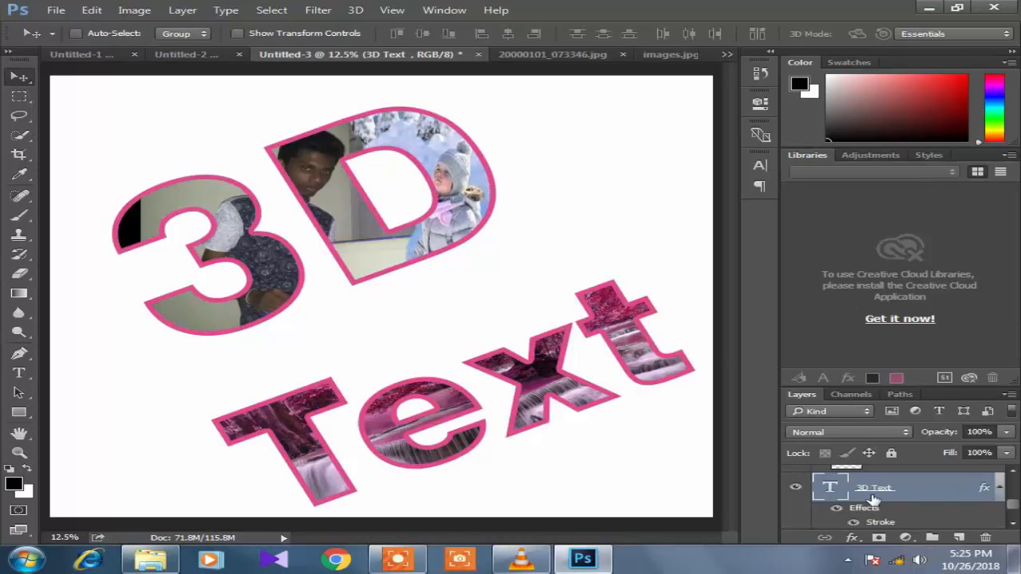
- Duplicate the 3D Text layer together with its magenta stroke, checking the original by toggling its visibility
{"action": "scroll", "coordinate": [867, 498], "scroll_direction": "down", "scroll_amount": 2}
{"action": "left_click", "coordinate": [874, 495]}
{"action": "scroll", "coordinate": [874, 495], "scroll_direction": "up", "scroll_amount": 2}
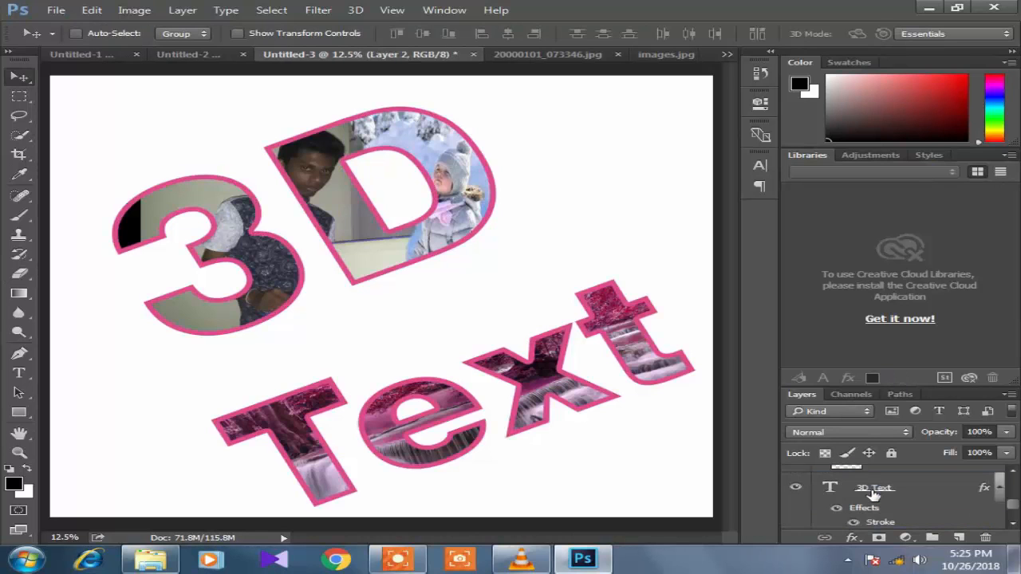
{"action": "left_click", "coordinate": [825, 492]}
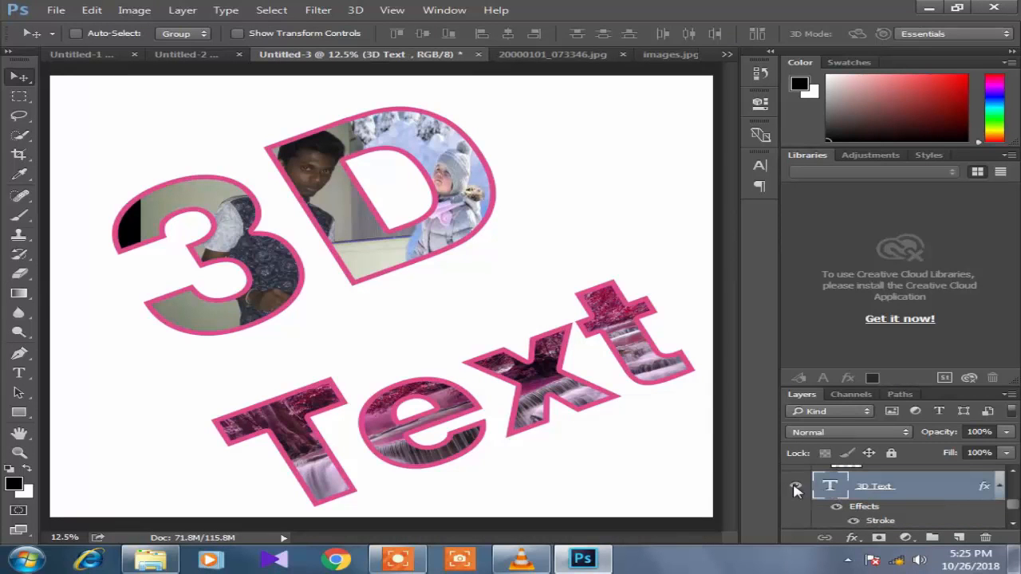
{"action": "left_click", "coordinate": [796, 489]}
{"action": "left_click", "coordinate": [796, 488]}
{"action": "left_click_drag", "start_coordinate": [848, 494], "coordinate": [873, 495]}
{"action": "left_click", "coordinate": [798, 485]}
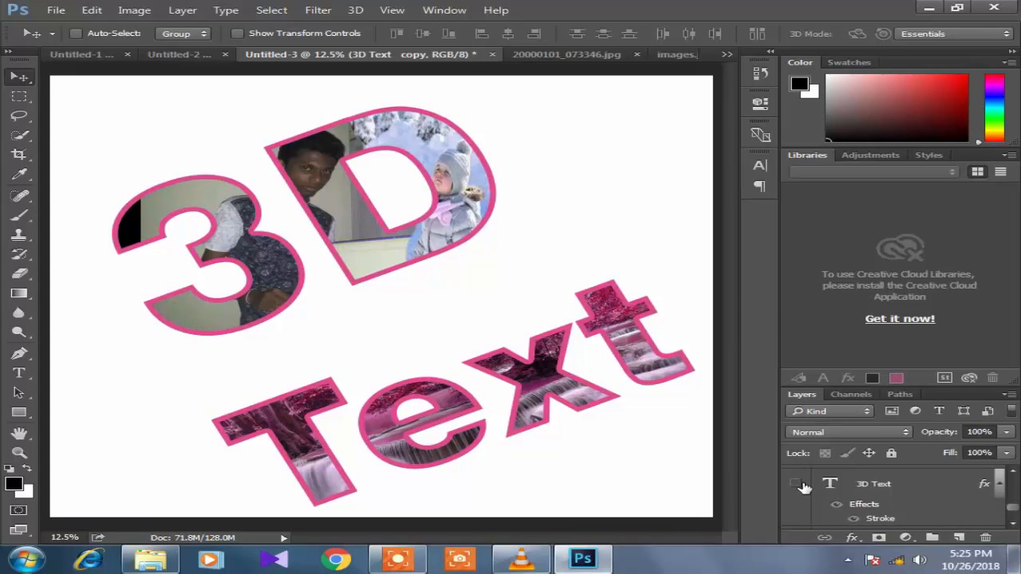
{"action": "mouse_move", "coordinate": [556, 405]}
{"action": "left_mouse_down"}
{"action": "mouse_move", "coordinate": [504, 427]}
{"action": "mouse_move", "coordinate": [554, 418]}
{"action": "mouse_move", "coordinate": [563, 402]}
{"action": "mouse_move", "coordinate": [548, 402]}
{"action": "left_mouse_up"}
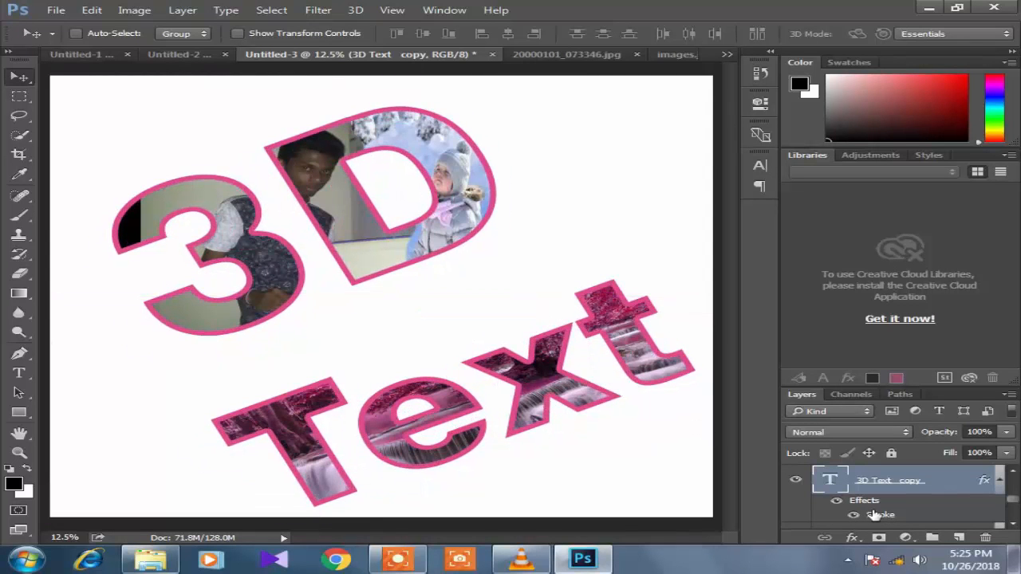
- Enlarge the layer list and offset the original 3D Text layer slightly left and down behind its copy
{"action": "scroll", "coordinate": [865, 505], "scroll_direction": "up", "scroll_amount": 2}
{"action": "scroll", "coordinate": [865, 505], "scroll_direction": "down", "scroll_amount": 2}
{"action": "left_click", "coordinate": [808, 493]}
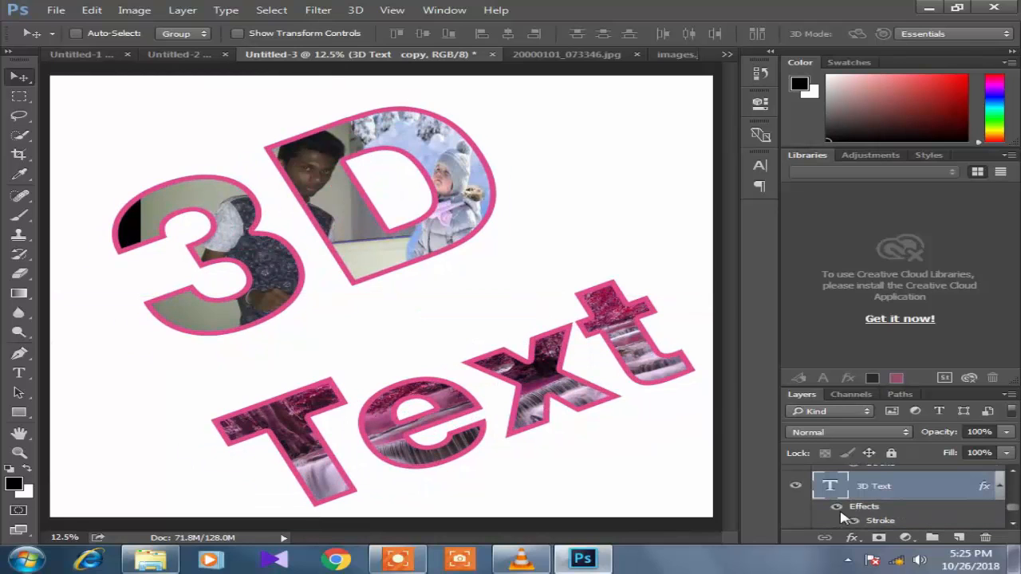
{"action": "scroll", "coordinate": [814, 491], "scroll_direction": "up", "scroll_amount": 1}
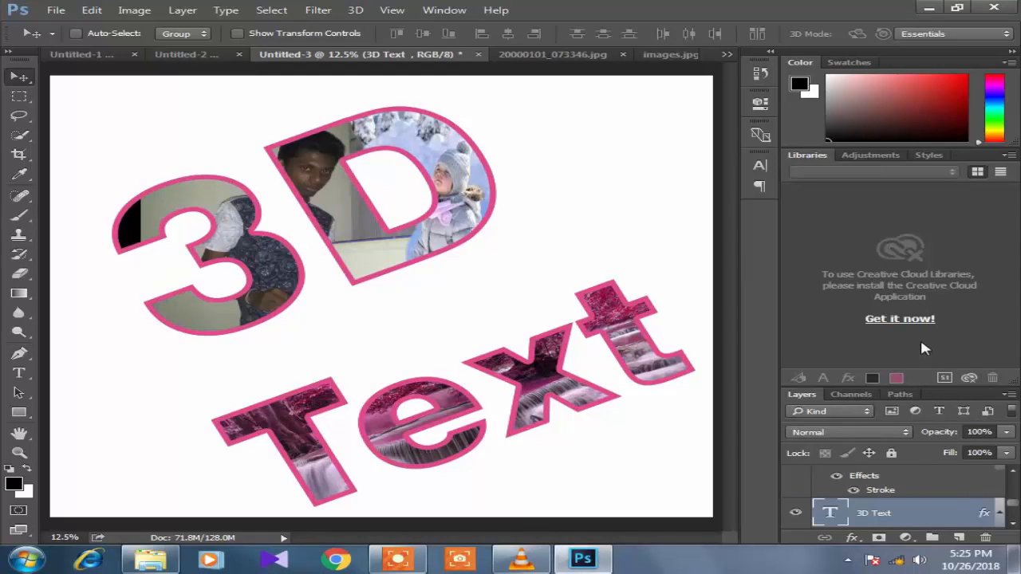
{"action": "left_click_drag", "start_coordinate": [931, 387], "coordinate": [894, 180]}
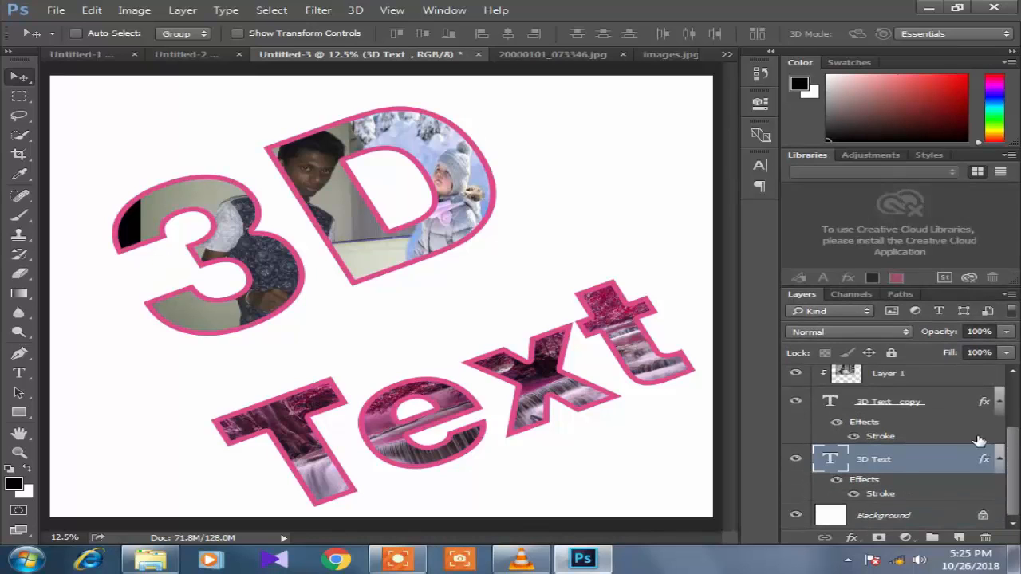
{"action": "left_click", "coordinate": [899, 399]}
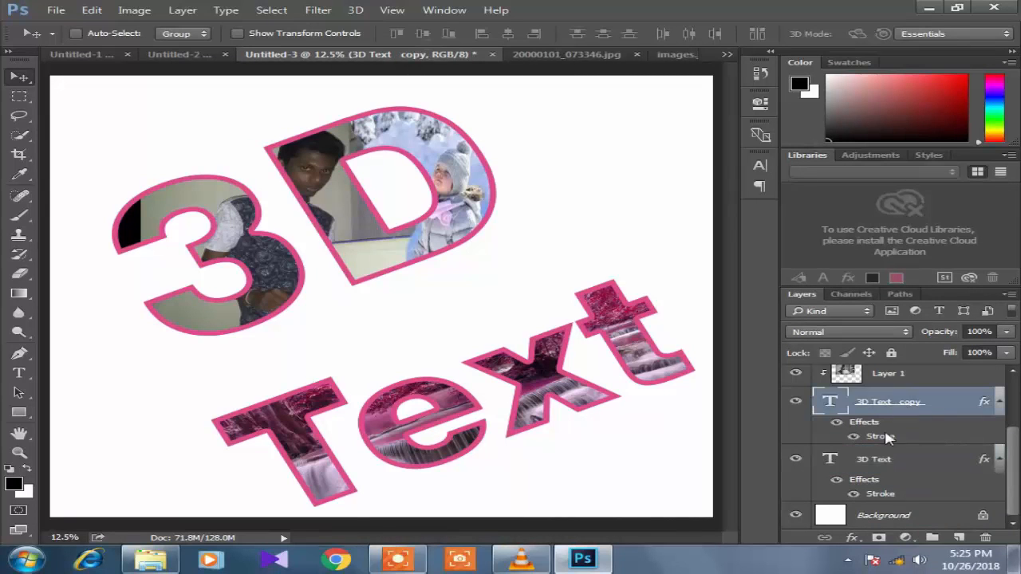
{"action": "left_click", "coordinate": [884, 450]}
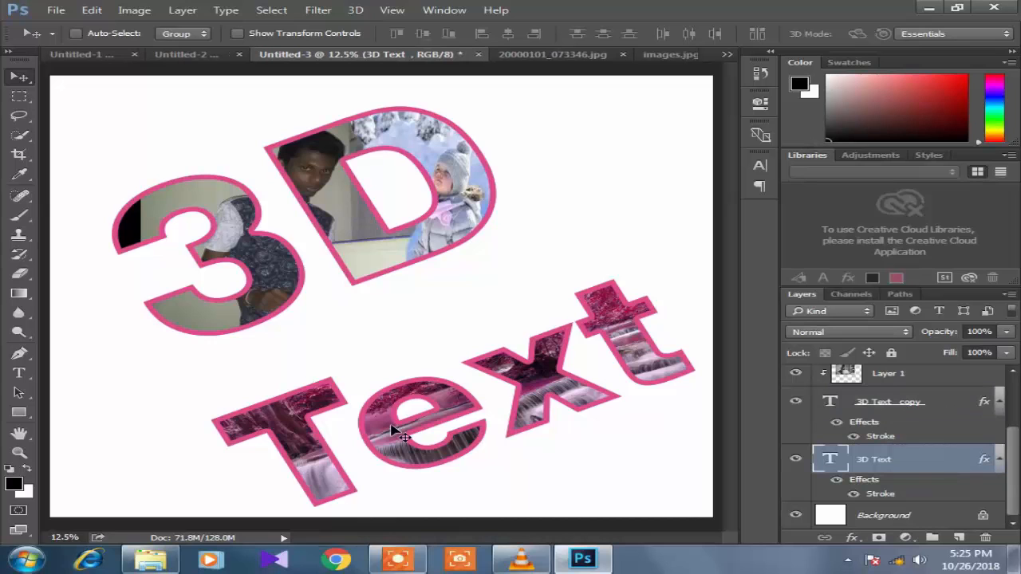
{"action": "mouse_move", "coordinate": [391, 430]}
{"action": "left_mouse_down"}
{"action": "mouse_move", "coordinate": [372, 421]}
{"action": "mouse_move", "coordinate": [372, 436]}
{"action": "left_mouse_up"}
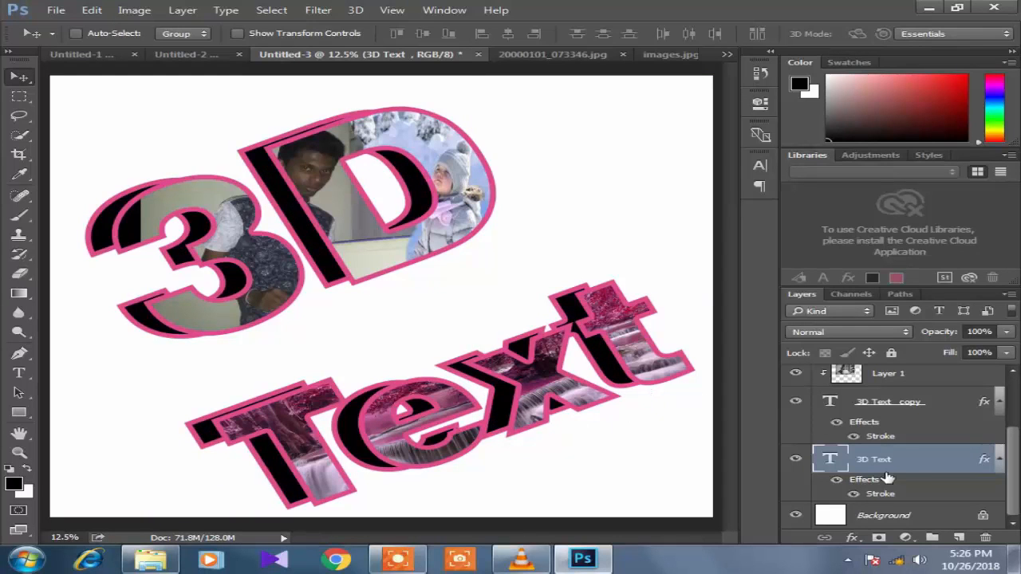
- Change the stroke color of the 3D Text copy layer to cyan 4bcee1
{"action": "left_click", "coordinate": [876, 404]}
{"action": "right_click", "coordinate": [902, 406]}
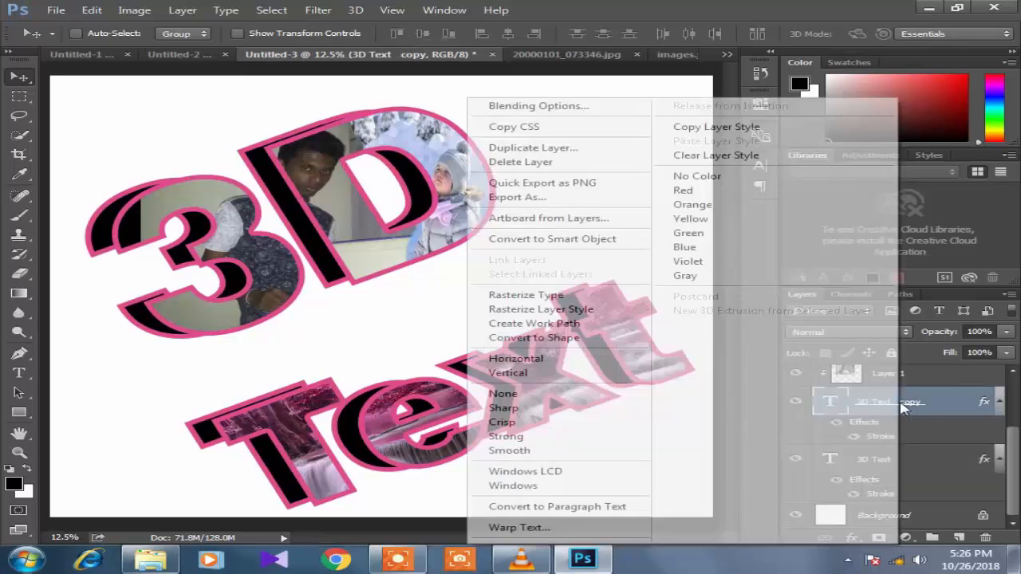
{"action": "left_click", "coordinate": [574, 116]}
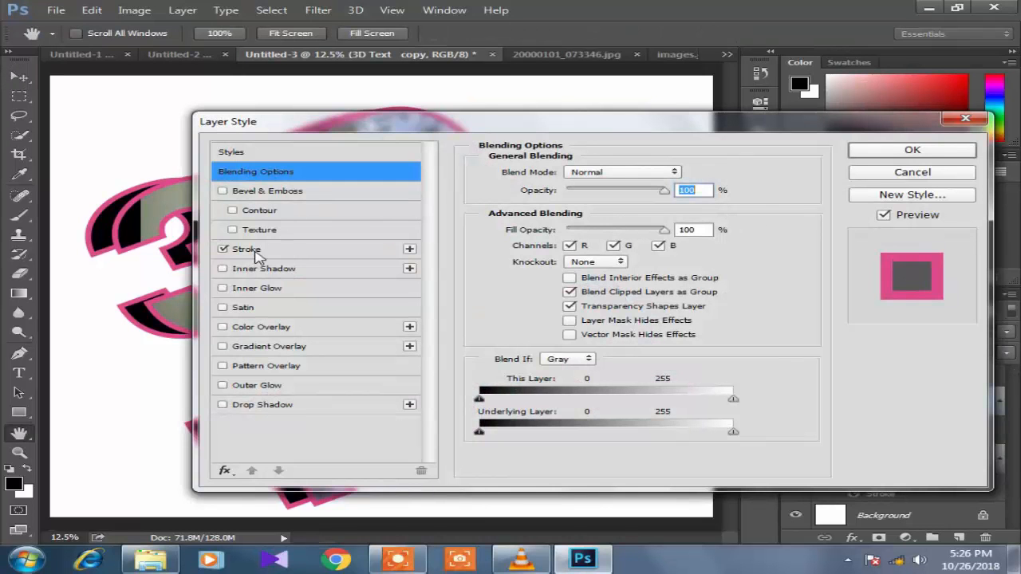
{"action": "left_click", "coordinate": [281, 252]}
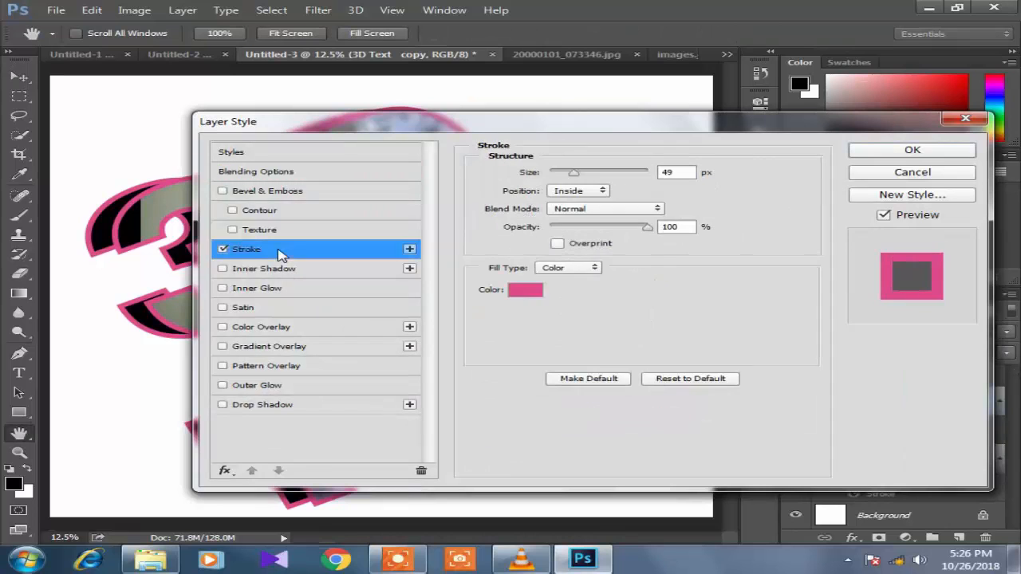
{"action": "left_click", "coordinate": [532, 290]}
{"action": "left_click", "coordinate": [749, 223]}
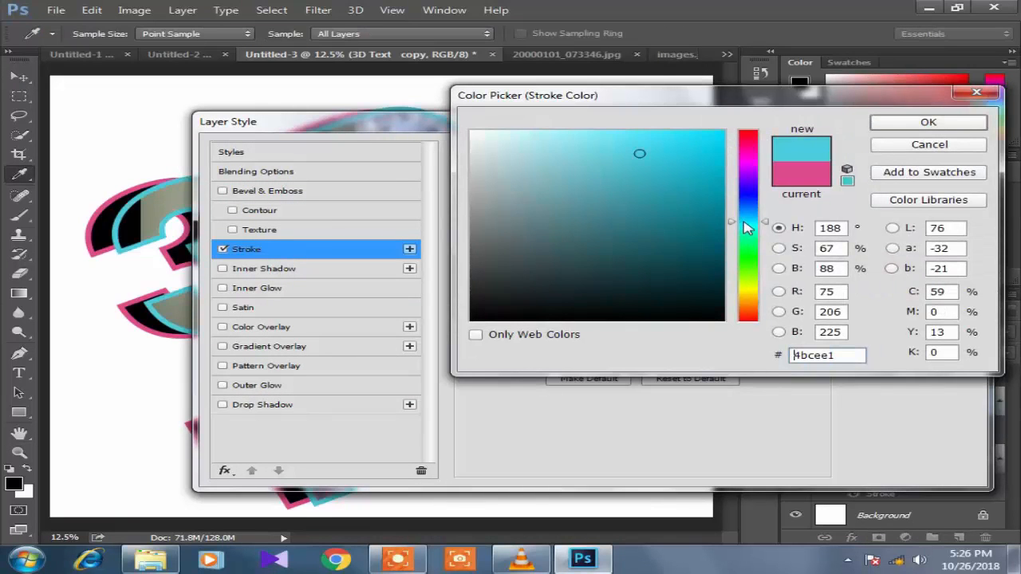
{"action": "left_click", "coordinate": [925, 121]}
{"action": "left_click", "coordinate": [917, 150]}
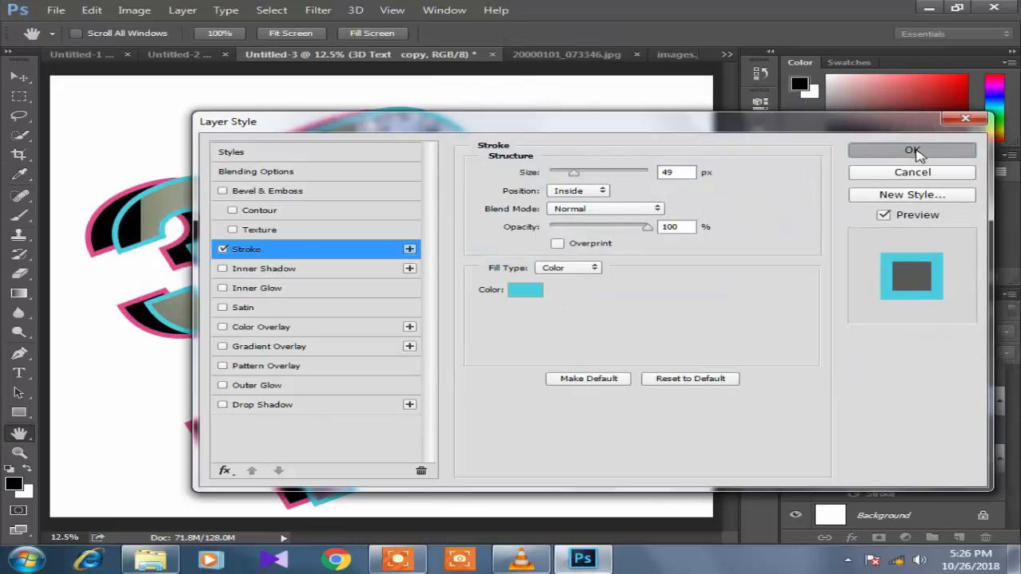
- Change the stroke color of the original 3D Text layer behind the photo-filled letters to a matching cyan
{"action": "left_click", "coordinate": [855, 467]}
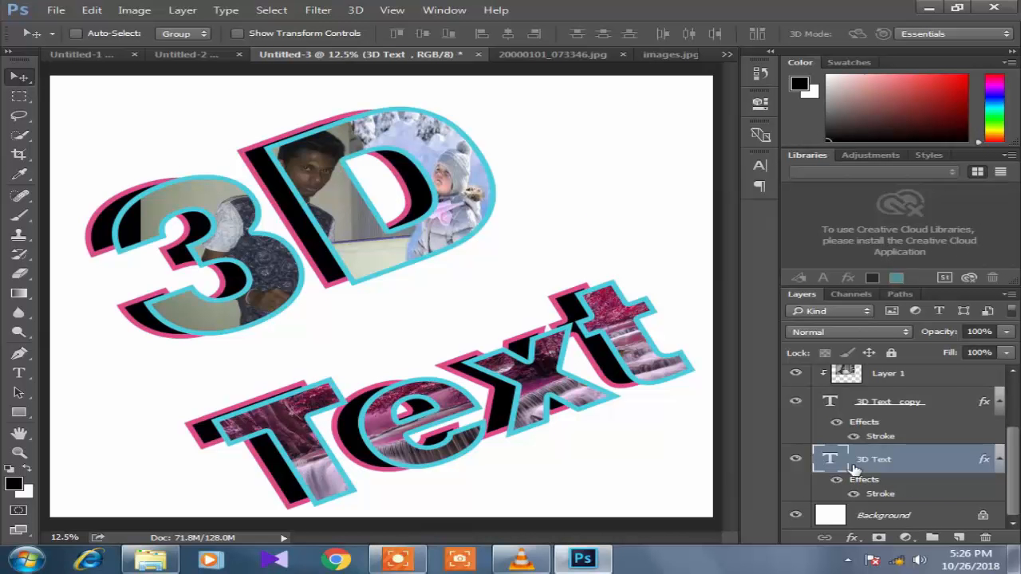
{"action": "right_click", "coordinate": [855, 467]}
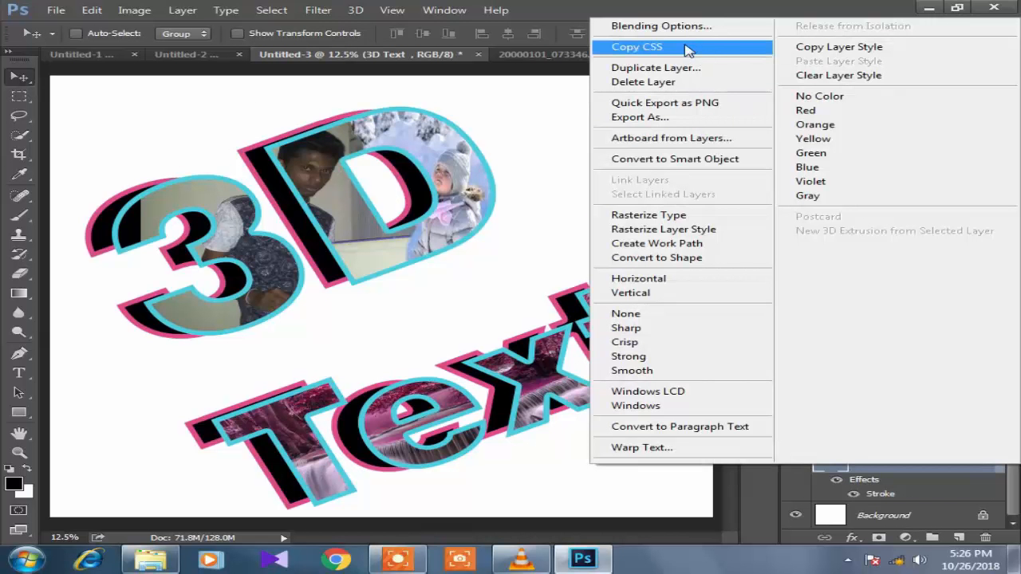
{"action": "left_click", "coordinate": [685, 29]}
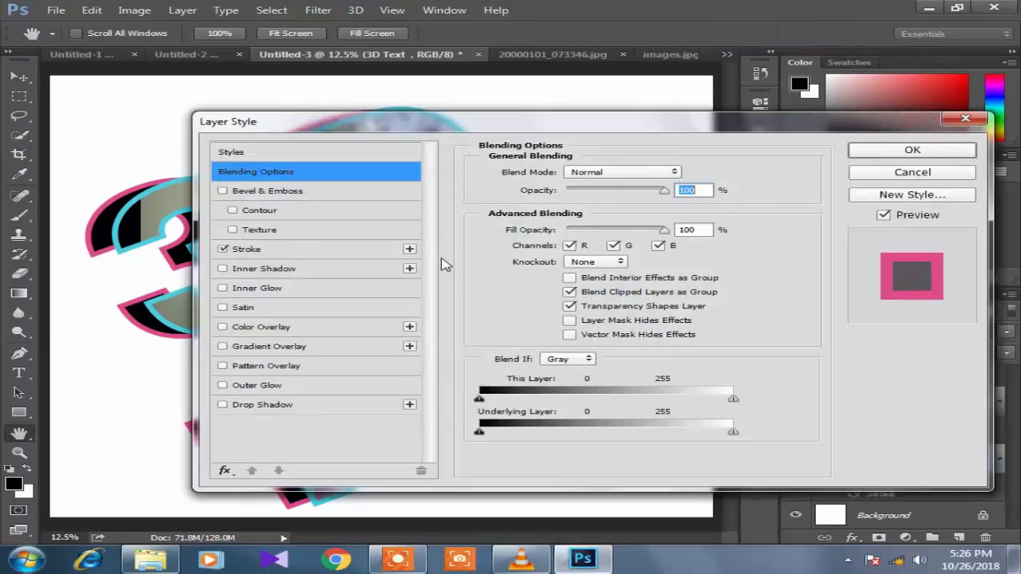
{"action": "left_click", "coordinate": [277, 249]}
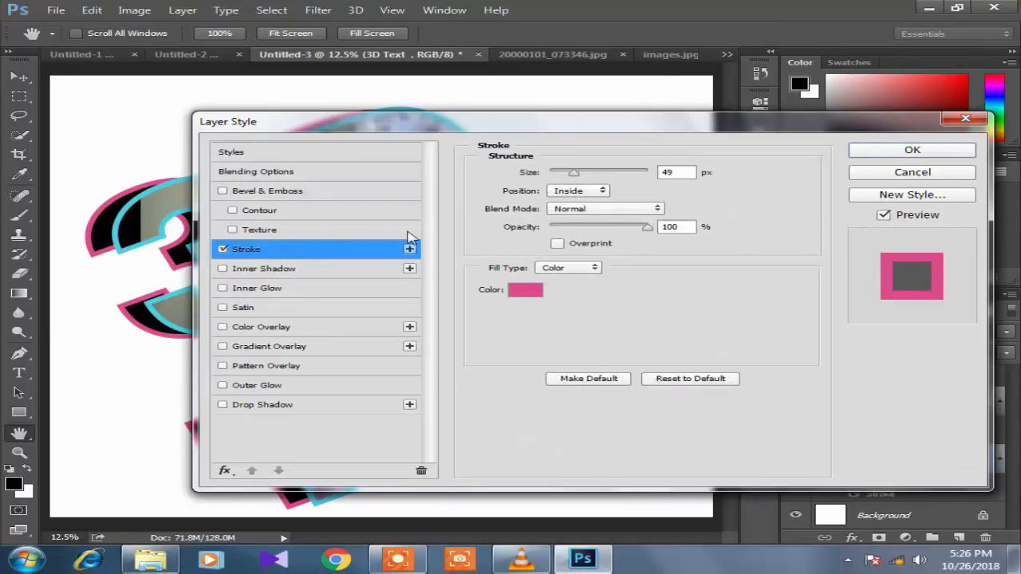
{"action": "left_click", "coordinate": [525, 292]}
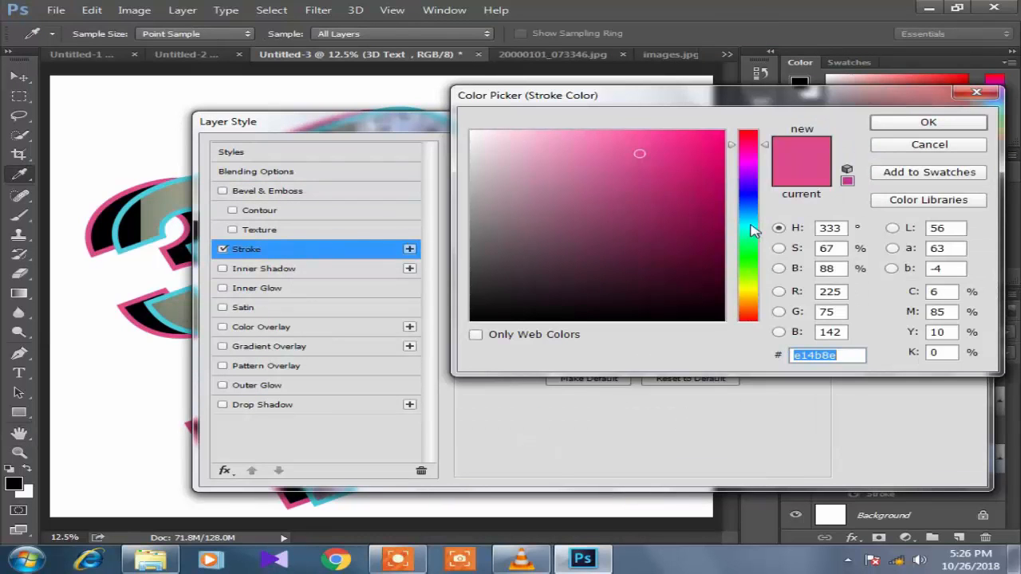
{"action": "left_click", "coordinate": [750, 226]}
{"action": "left_click", "coordinate": [921, 124]}
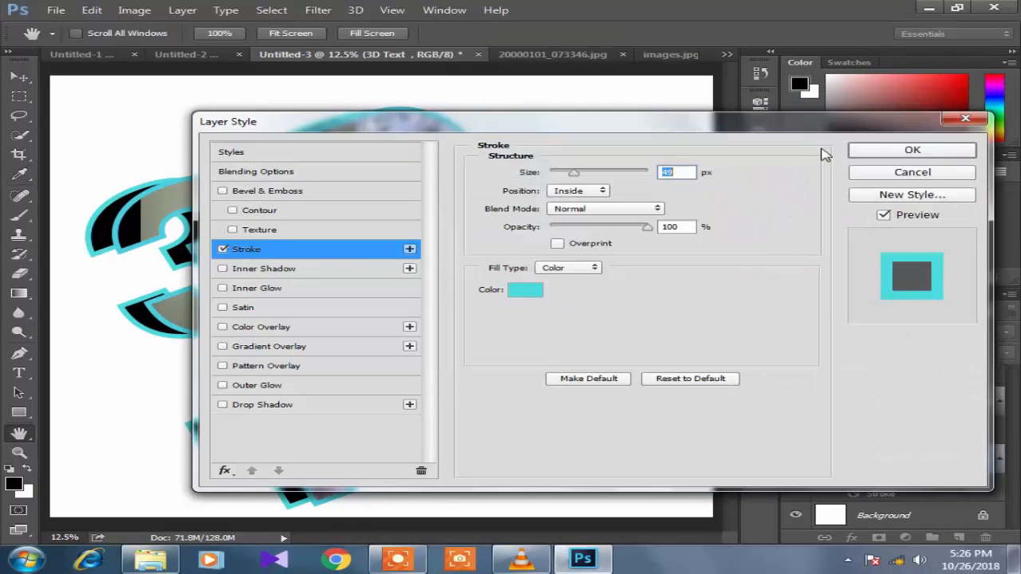
{"action": "left_click", "coordinate": [944, 150]}
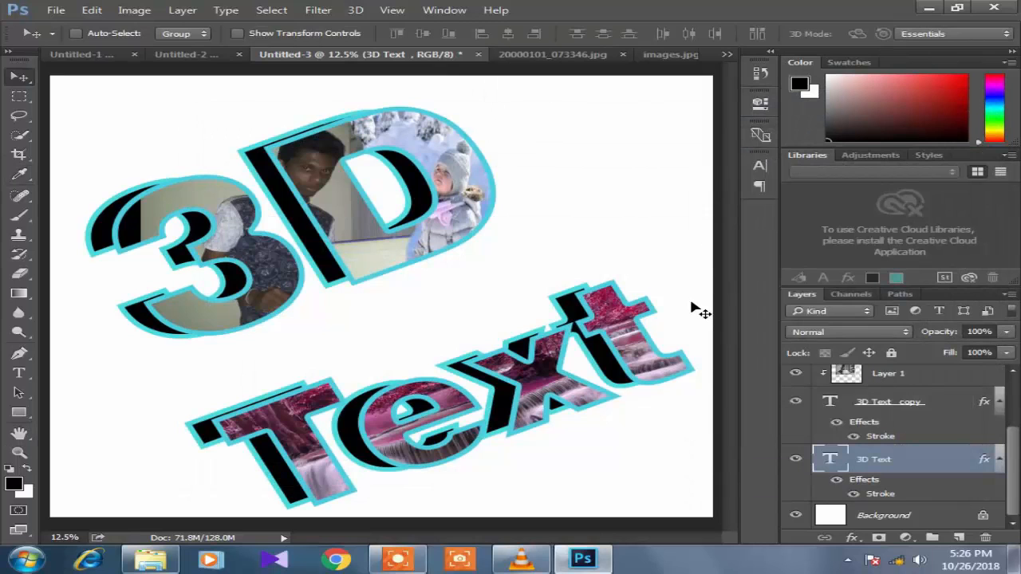
{"action": "mouse_move", "coordinate": [692, 307]}
{"action": "left_mouse_down"}
{"action": "mouse_move", "coordinate": [667, 302]}
{"action": "mouse_move", "coordinate": [690, 311]}
{"action": "left_mouse_up"}
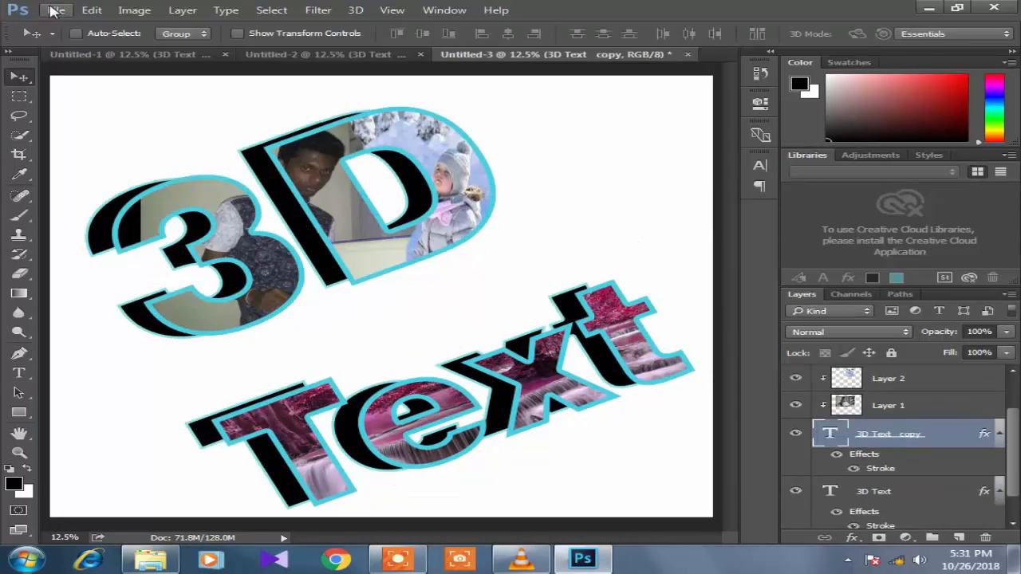
- Save the design as a JPEG named 3D 1 in the Desktop's wallpepar folder, with quality 8 (High) and Baseline ("Standard") format
{"action": "left_click", "coordinate": [54, 10]}
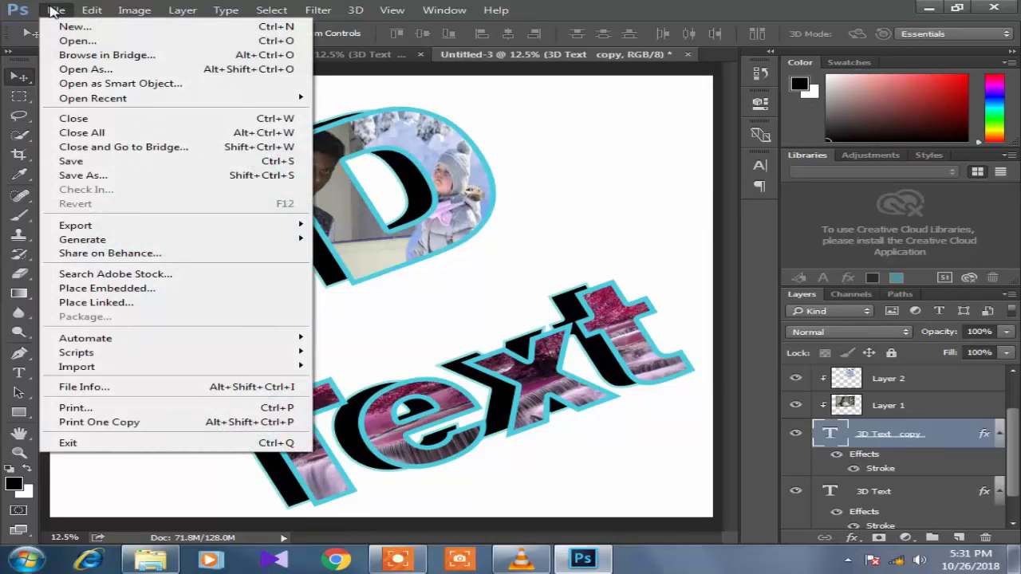
{"action": "left_click", "coordinate": [119, 176]}
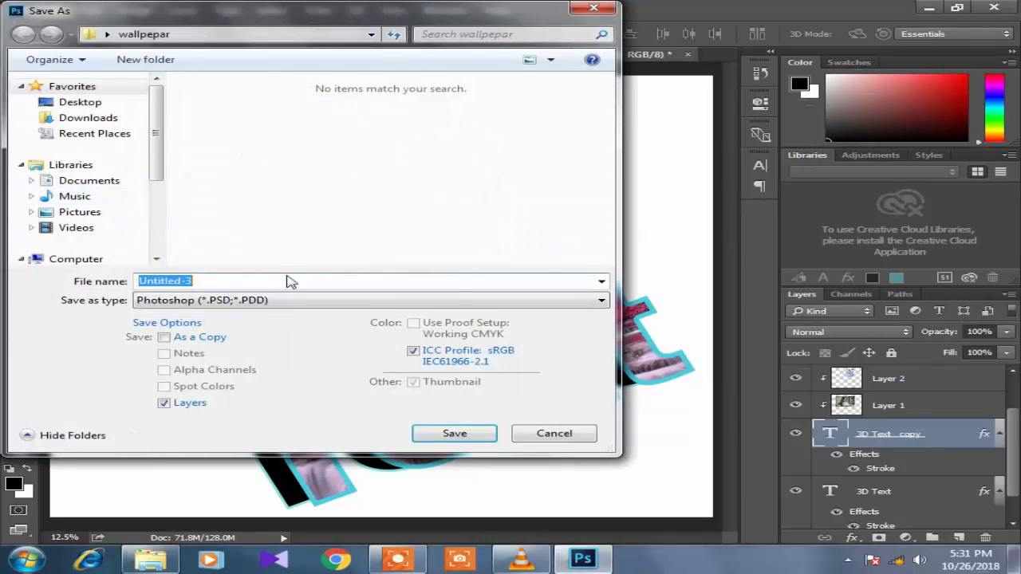
{"action": "left_click", "coordinate": [95, 105]}
{"action": "left_click", "coordinate": [330, 183]}
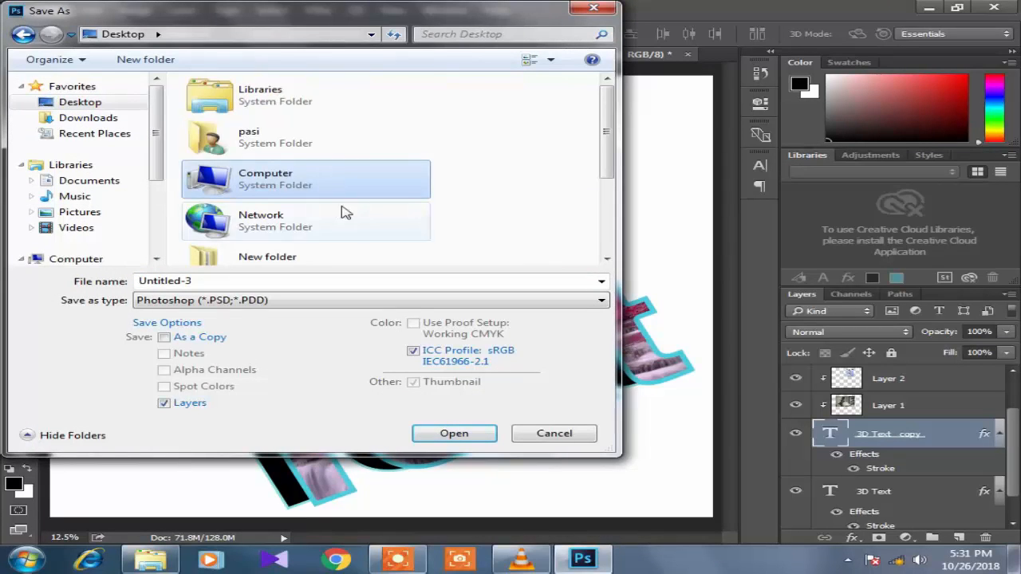
{"action": "scroll", "coordinate": [343, 214], "scroll_direction": "down", "scroll_amount": 2}
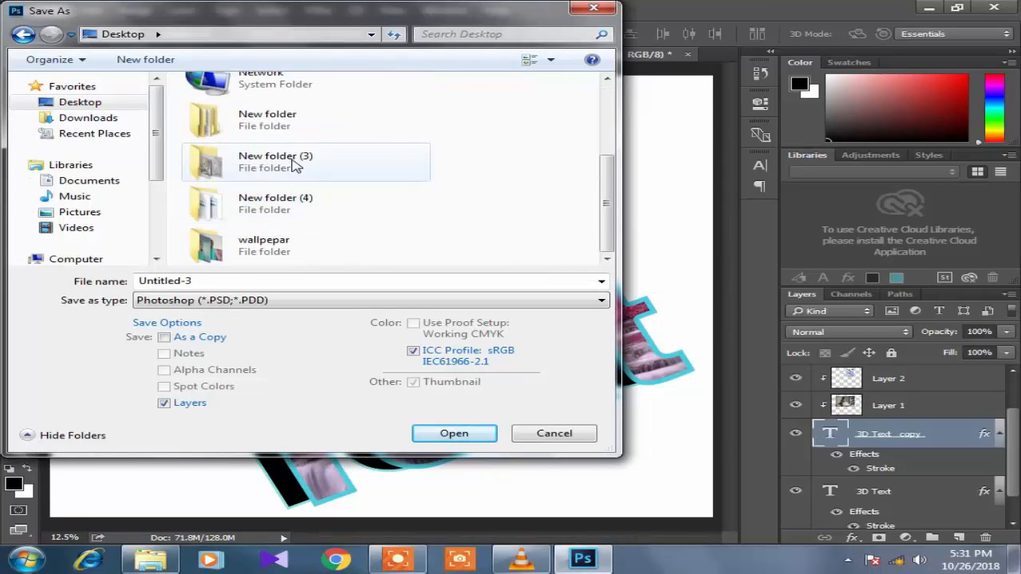
{"action": "double_click", "coordinate": [325, 247]}
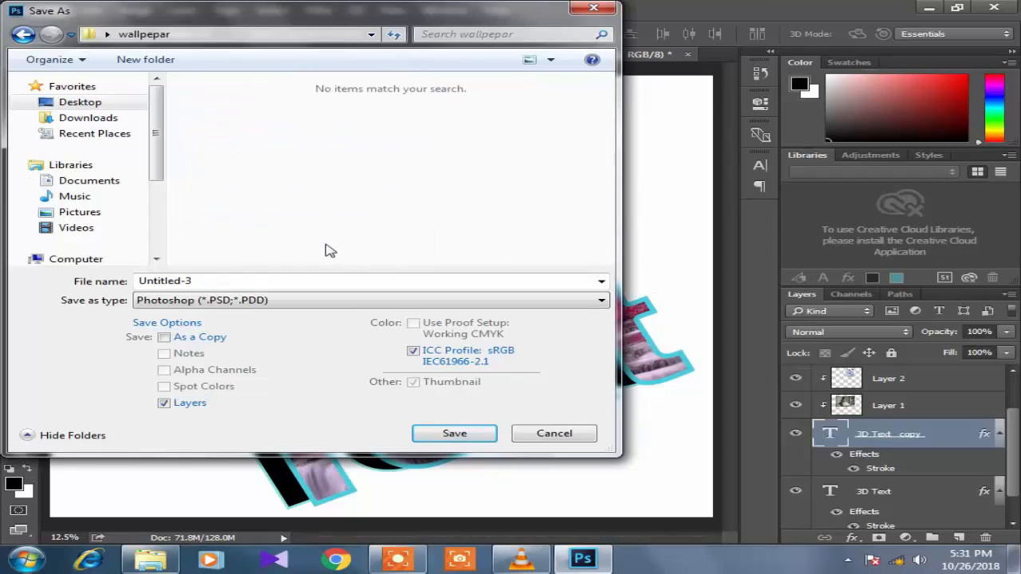
{"action": "double_click", "coordinate": [332, 283]}
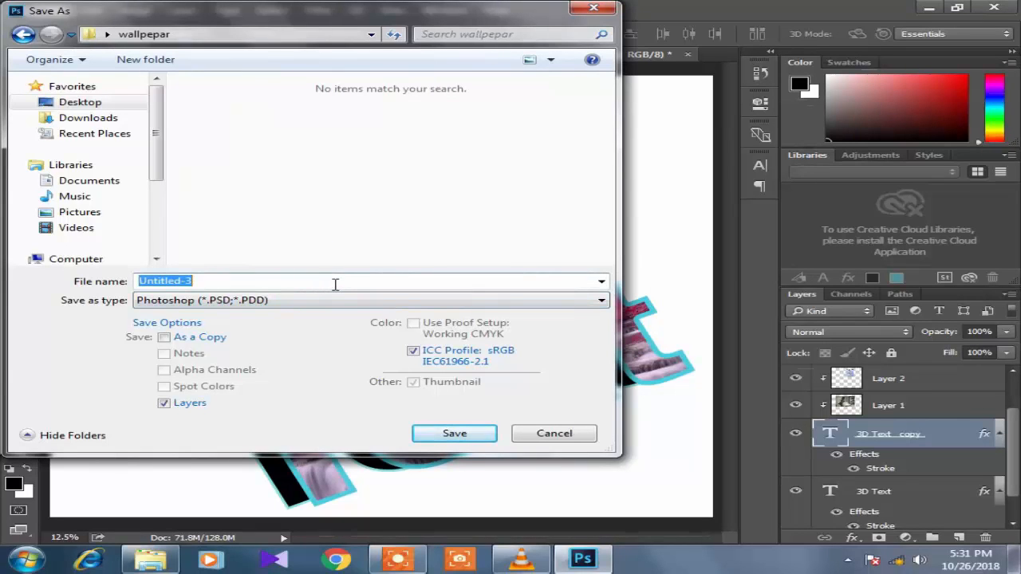
{"action": "type", "text": "3D 1"}
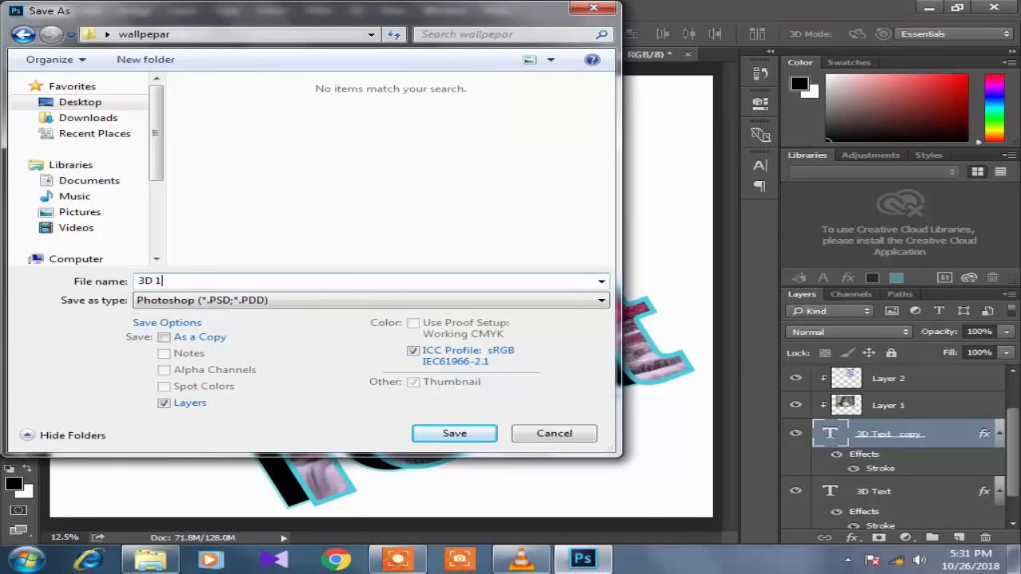
{"action": "left_click", "coordinate": [423, 309]}
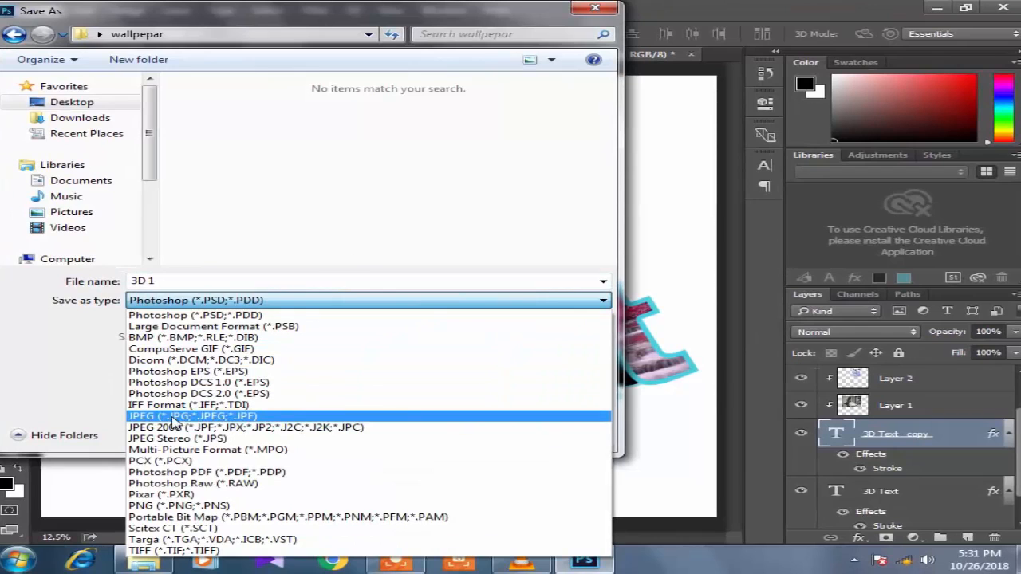
{"action": "left_click", "coordinate": [195, 416]}
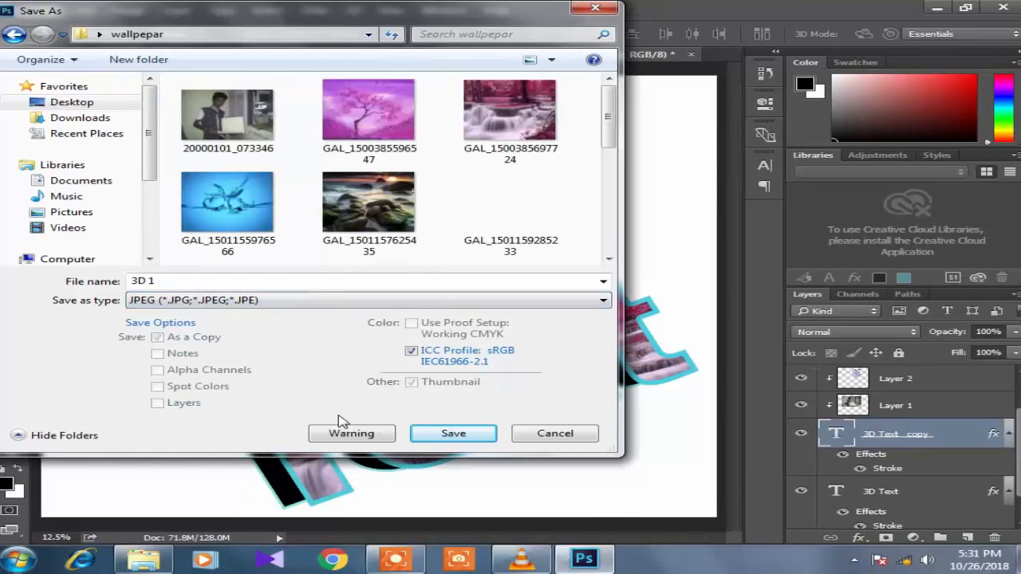
{"action": "left_click", "coordinate": [452, 439]}
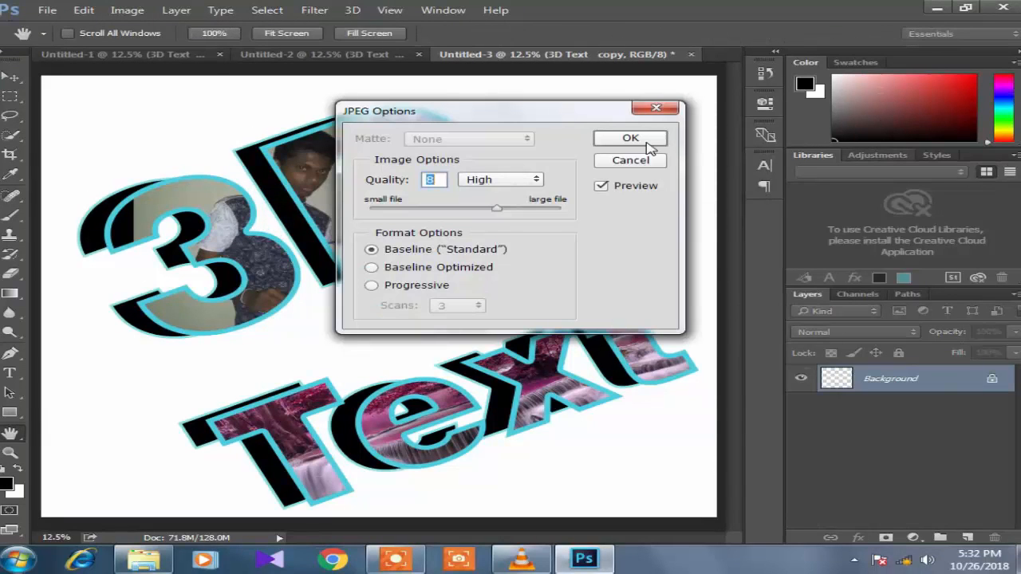
{"action": "left_click", "coordinate": [647, 142]}
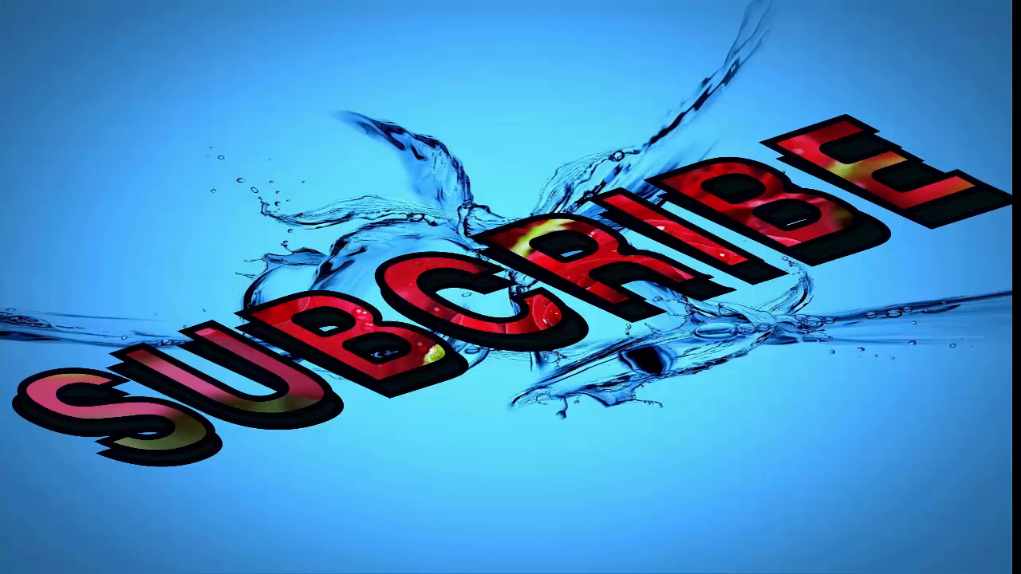